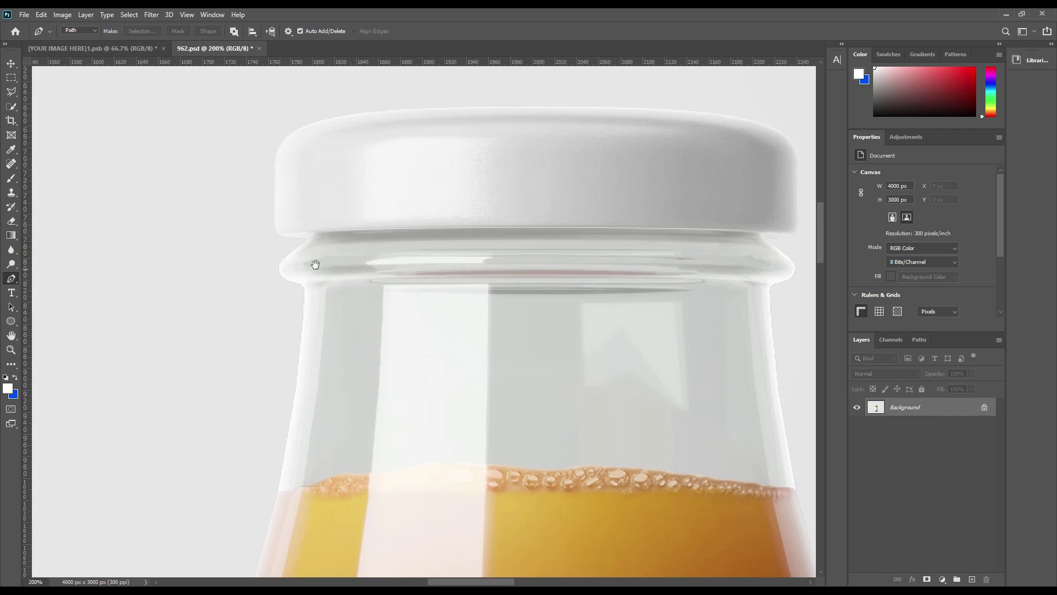
# Place straight Pen path points from the neck around the cap's top and right side
pyautogui.click(307, 238)
pyautogui.click(276, 221)
pyautogui.click(276, 169)
pyautogui.click(343, 117)
pyautogui.click(730, 116)
pyautogui.moveTo(678, 184); pyautogui.dragTo(666, 173)
pyautogui.click(661, 167)
pyautogui.click(661, 217)
pyautogui.click(628, 238)
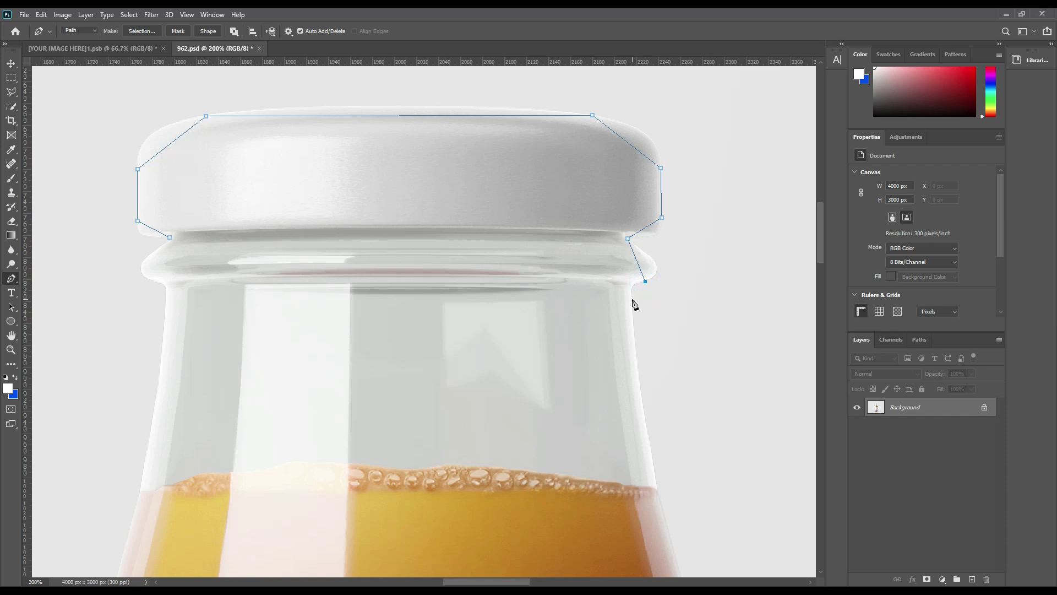
# Extend the path down the bottle's right side and around the base's right curve
pyautogui.moveTo(711, 437); pyautogui.dragTo(649, 205)
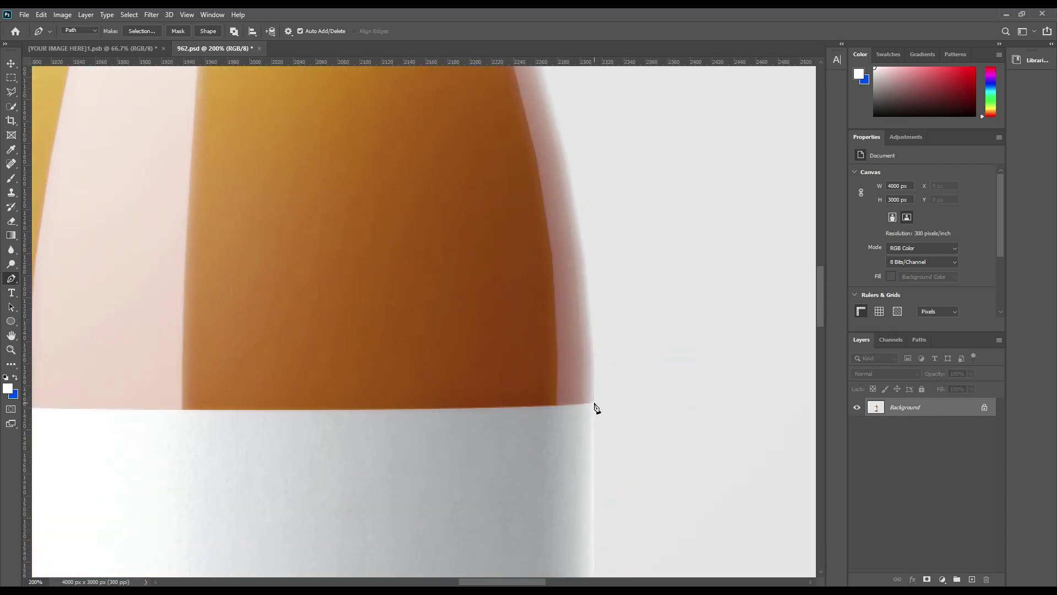
pyautogui.scroll(-10, 594, 410)
pyautogui.click(653, 380)
pyautogui.click(575, 514)
pyautogui.click(535, 525)
pyautogui.click(521, 525)
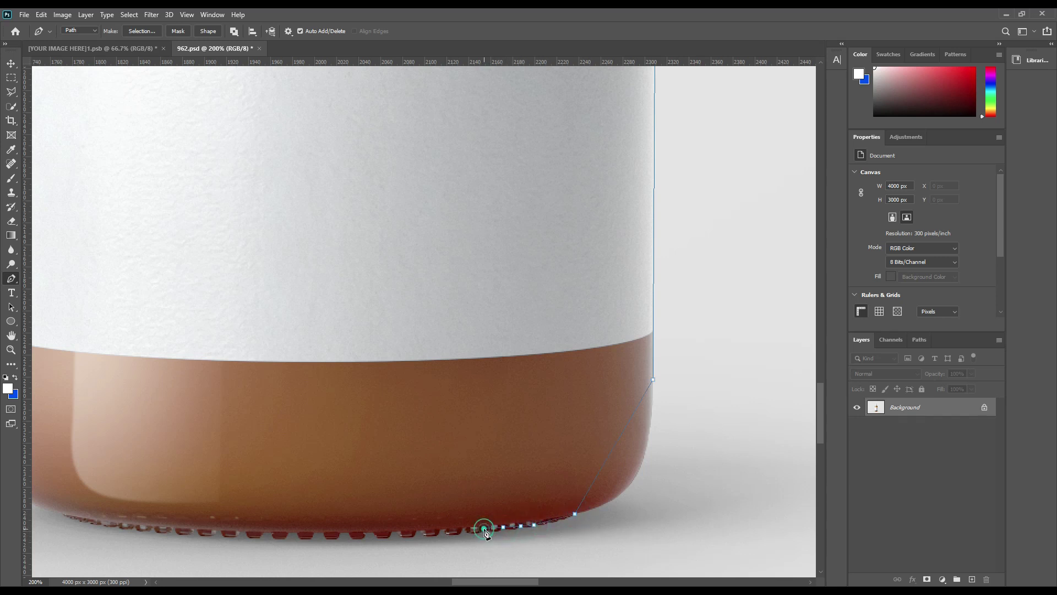
pyautogui.click(464, 528)
pyautogui.click(442, 531)
# Trace the ridged bottom edge of the bottle leftward with closely spaced points
pyautogui.click(418, 529)
pyautogui.click(398, 532)
pyautogui.click(373, 532)
pyautogui.click(365, 532)
pyautogui.click(350, 533)
pyautogui.click(340, 532)
pyautogui.click(322, 532)
pyautogui.click(315, 532)
pyautogui.click(297, 532)
pyautogui.click(288, 532)
pyautogui.click(272, 532)
pyautogui.click(263, 533)
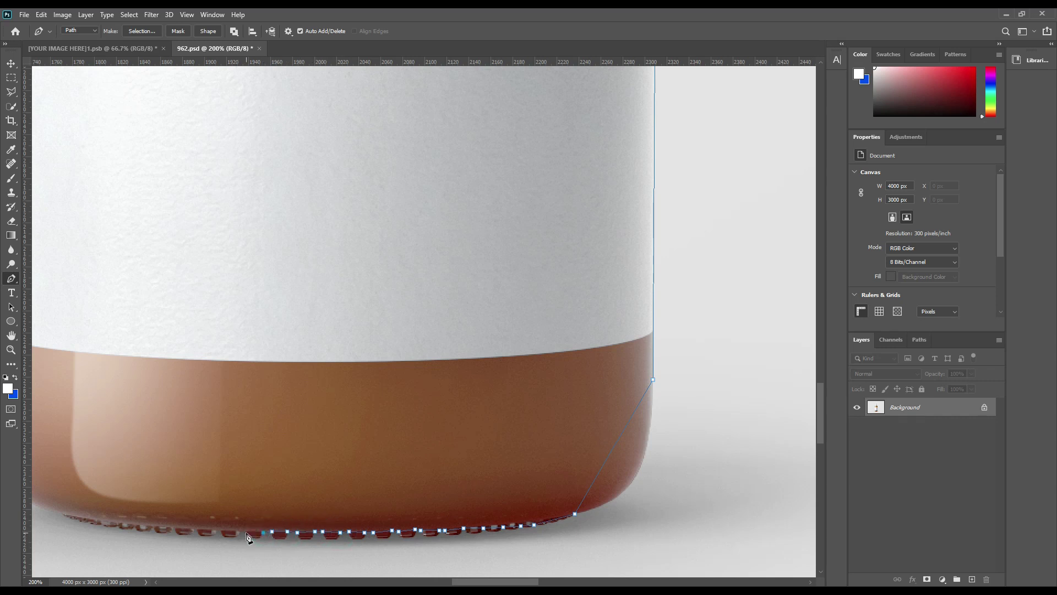
# Continue the path along the base to its left curve and the start of the left side
pyautogui.click(240, 531)
pyautogui.click(220, 529)
pyautogui.click(195, 529)
pyautogui.click(174, 529)
pyautogui.click(154, 527)
pyautogui.click(136, 527)
pyautogui.click(118, 526)
pyautogui.click(101, 524)
pyautogui.click(63, 514)
# Trace up the bottle's left side and shoulder, closing the path at its starting point
pyautogui.moveTo(100, 486); pyautogui.dragTo(384, 486)
pyautogui.click(248, 410)
pyautogui.moveTo(400, 248); pyautogui.dragTo(406, 298)
pyautogui.moveTo(416, 358); pyautogui.dragTo(429, 428)
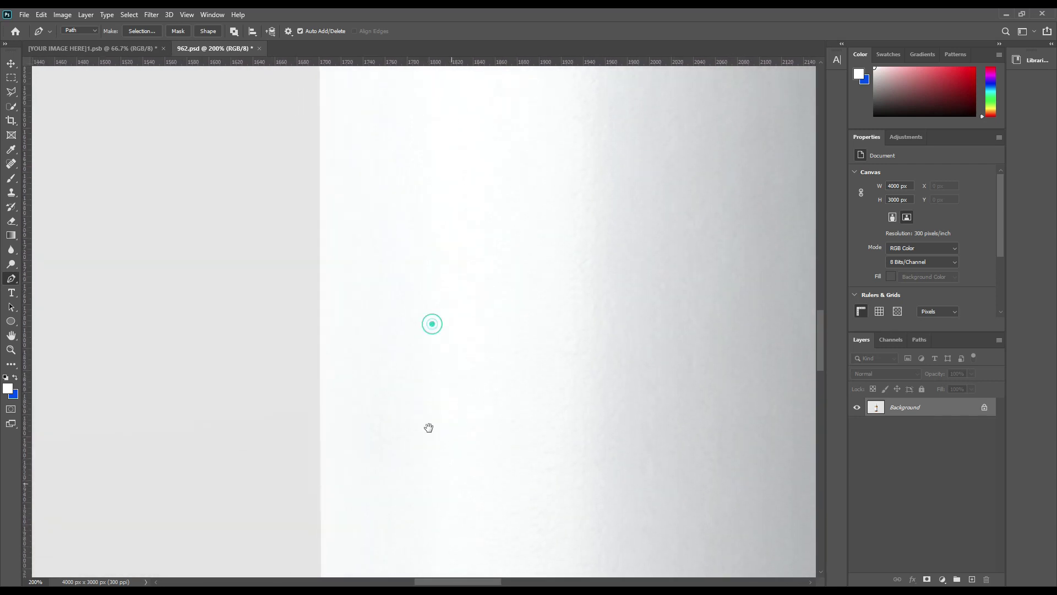
pyautogui.scroll(5, 429, 427)
pyautogui.click(323, 373)
pyautogui.scroll(5, 378, 473)
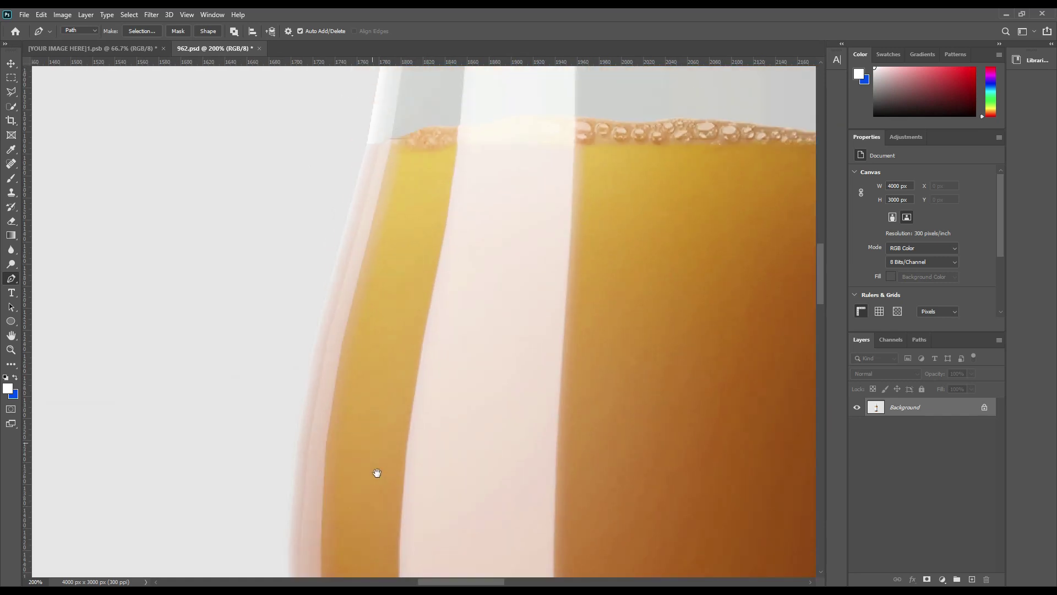
pyautogui.scroll(5, 522, 193)
pyautogui.click(336, 428)
pyautogui.click(363, 232)
pyautogui.click(350, 214)
pyautogui.click(367, 170)
pyautogui.moveTo(577, 160); pyautogui.dragTo(411, 322)
pyautogui.rightClick(11, 279)
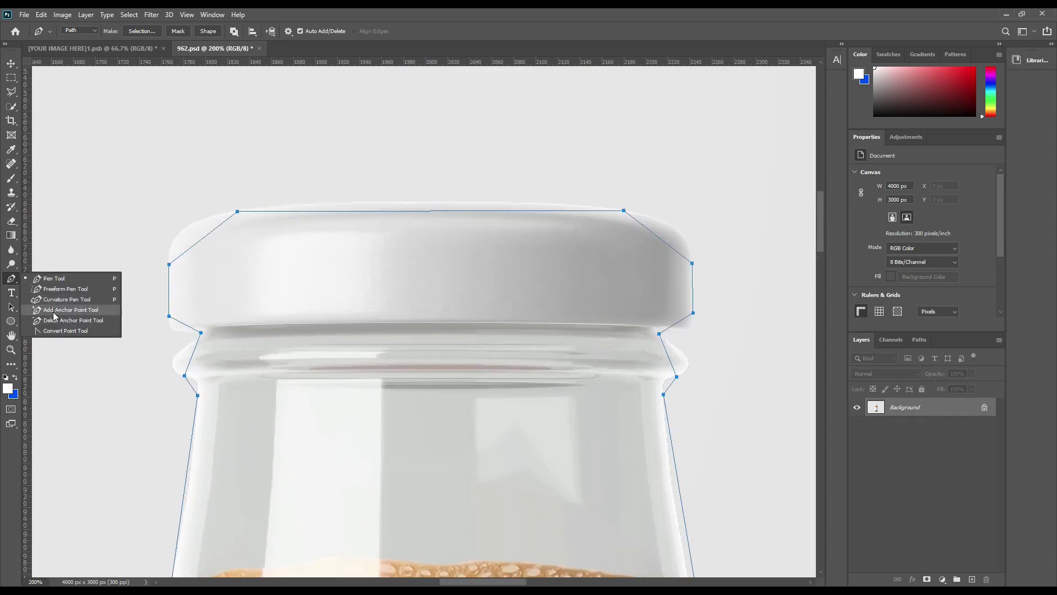
# With Add Anchor Point Tool, round the cap's corners and bow its top edge upward
pyautogui.click(60, 312)
pyautogui.moveTo(197, 243); pyautogui.dragTo(182, 231)
pyautogui.moveTo(430, 211); pyautogui.dragTo(430, 201)
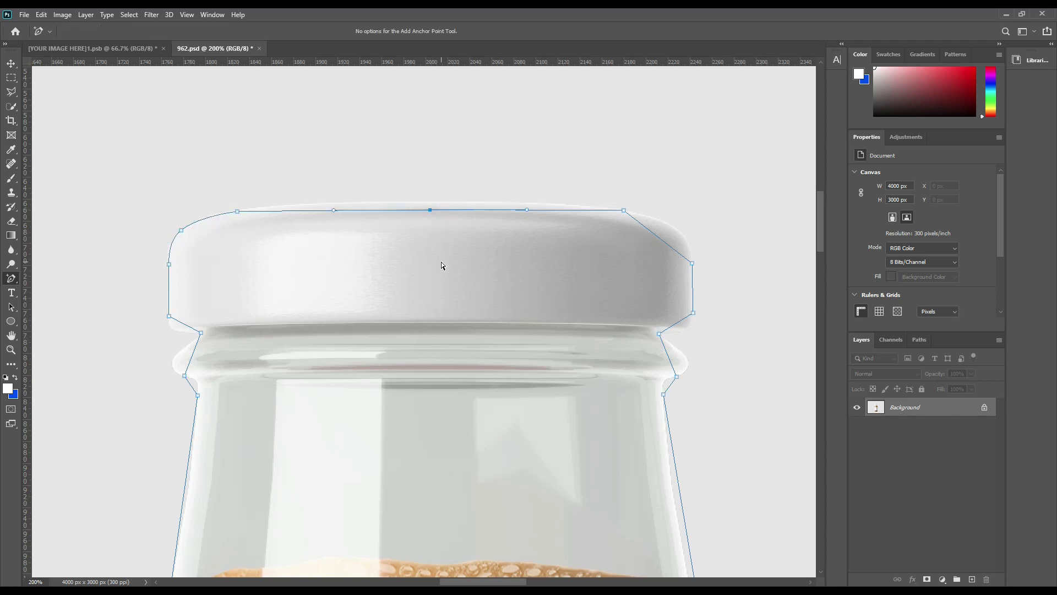
pyautogui.click(238, 210)
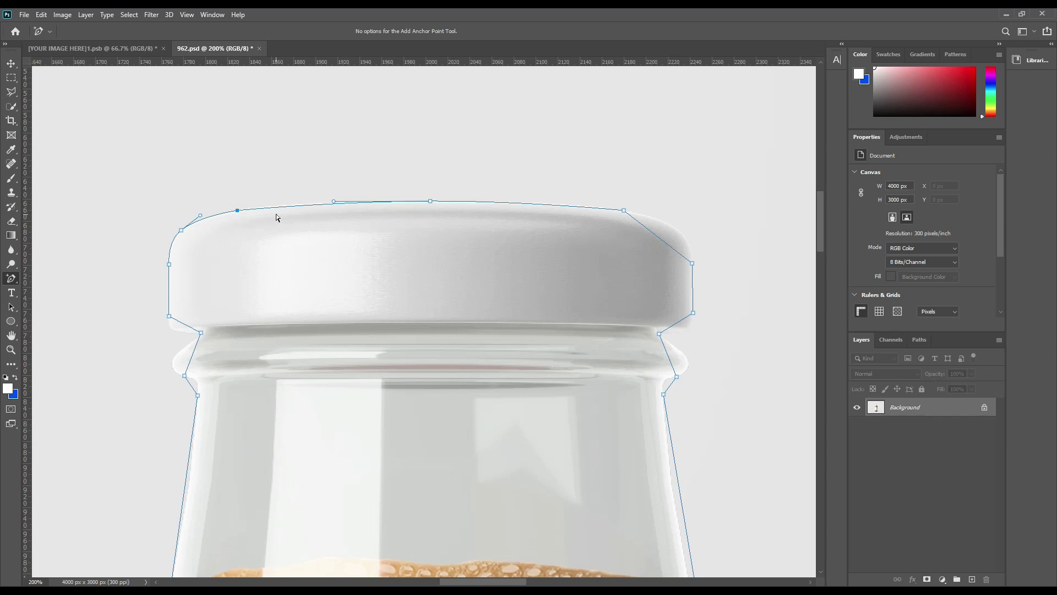
pyautogui.moveTo(334, 202); pyautogui.dragTo(293, 204)
pyautogui.moveTo(527, 201); pyautogui.dragTo(558, 202)
pyautogui.moveTo(667, 244); pyautogui.dragTo(675, 233)
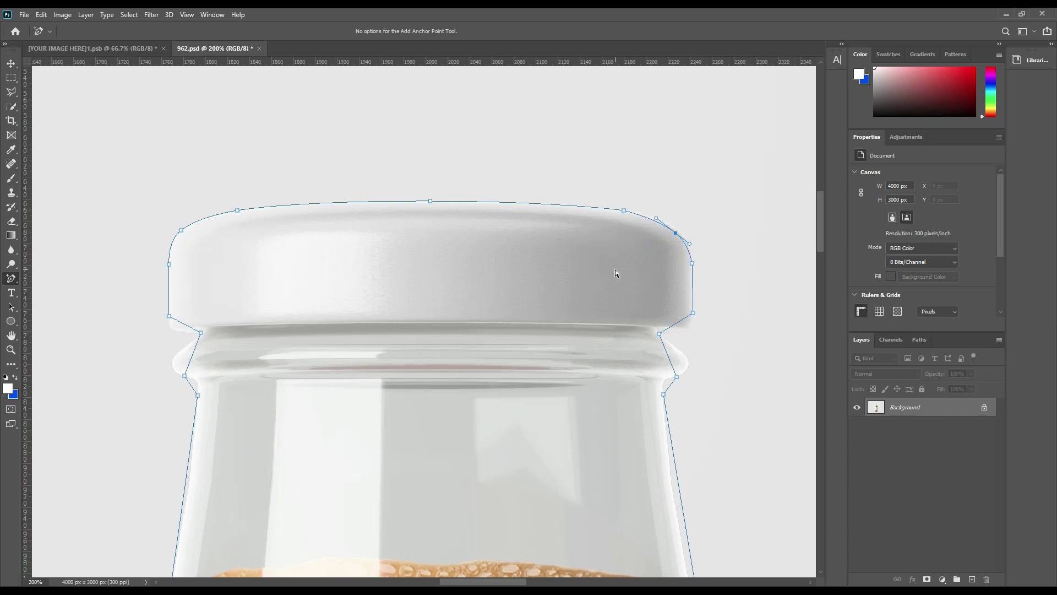
pyautogui.moveTo(687, 317); pyautogui.dragTo(689, 321)
pyautogui.click(693, 312)
# Add anchor points on both sides of the neck, nudging them onto the glass
pyautogui.click(190, 362)
pyautogui.press('Left')
pyautogui.press('Left')
pyautogui.press('Left')
pyautogui.press('Left')
pyautogui.press('Left')
pyautogui.press('Left')
pyautogui.press('Left')
pyautogui.press('Left')
pyautogui.press('Left')
pyautogui.press('Left')
pyautogui.press('Left')
pyautogui.press('Left')
pyautogui.press('Left')
pyautogui.press('Left')
pyautogui.press('Left')
pyautogui.press('Left')
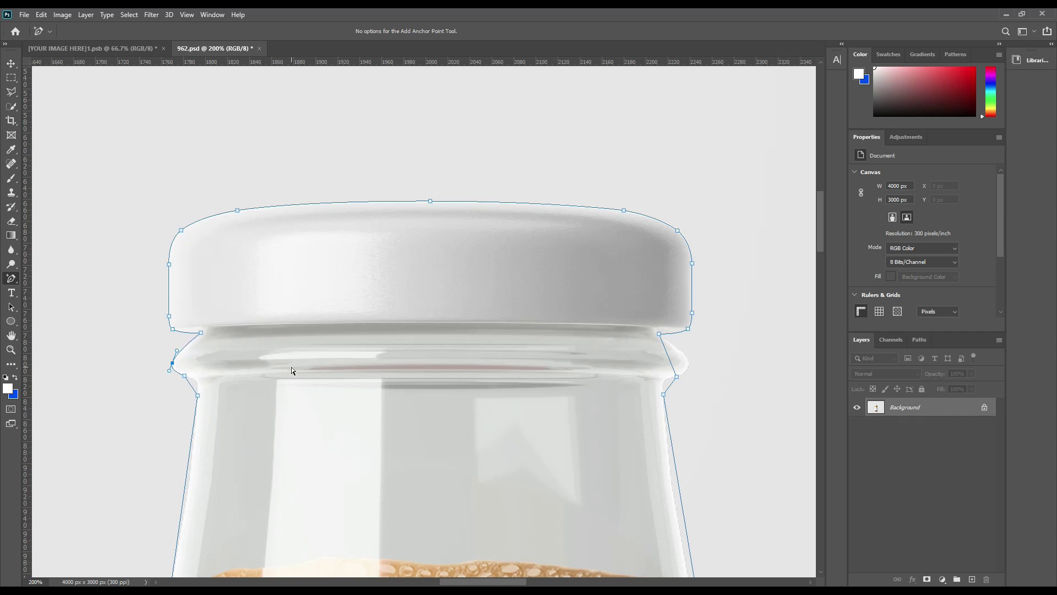
pyautogui.click(196, 384)
pyautogui.press('Right')
pyautogui.press('Right')
pyautogui.press('Right')
pyautogui.click(670, 386)
pyautogui.click(671, 364)
pyautogui.press('Right')
pyautogui.press('Right')
pyautogui.press('Right')
pyautogui.press('Right')
pyautogui.press('Right')
pyautogui.press('Right')
pyautogui.press('Right')
pyautogui.press('Right')
pyautogui.press('Right')
pyautogui.press('Right')
pyautogui.press('Right')
pyautogui.press('Right')
pyautogui.press('Right')
pyautogui.press('Right')
pyautogui.press('Right')
# Add and nudge anchor points along the bottle's upper and lower right glass edge
pyautogui.scroll(-5, 701, 415)
pyautogui.click(611, 304)
pyautogui.press('Left')
pyautogui.press('Left')
pyautogui.press('Left')
pyautogui.scroll(-5, 713, 397)
pyautogui.hscroll(5, 713, 396)
pyautogui.click(499, 449)
pyautogui.press('Right')
pyautogui.press('Right')
pyautogui.press('Right')
pyautogui.press('Right')
pyautogui.press('Right')
pyautogui.press('Right')
pyautogui.press('Right')
pyautogui.press('Right')
pyautogui.press('Right')
pyautogui.press('Right')
pyautogui.press('Right')
pyautogui.press('Right')
pyautogui.press('Right')
pyautogui.press('Right')
pyautogui.press('Right')
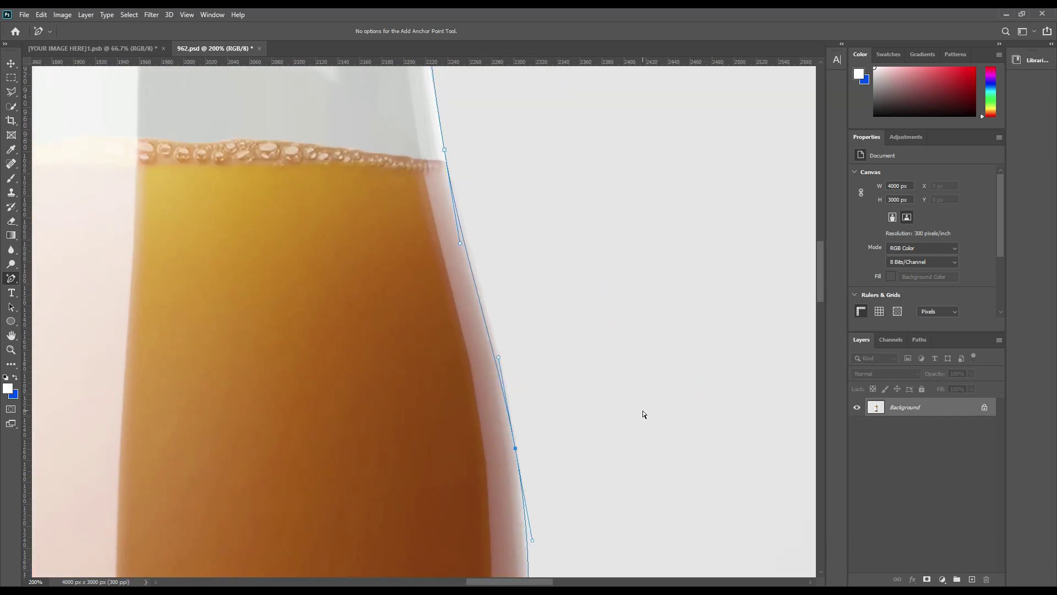
# Add an anchor on the base's right curve and nudge it outward onto the curve
pyautogui.scroll(-8, 624, 358)
pyautogui.moveTo(644, 309)
pyautogui.mouseDown()
pyautogui.moveTo(641, 431)
pyautogui.moveTo(646, 296)
pyautogui.mouseUp()
pyautogui.click(523, 389)
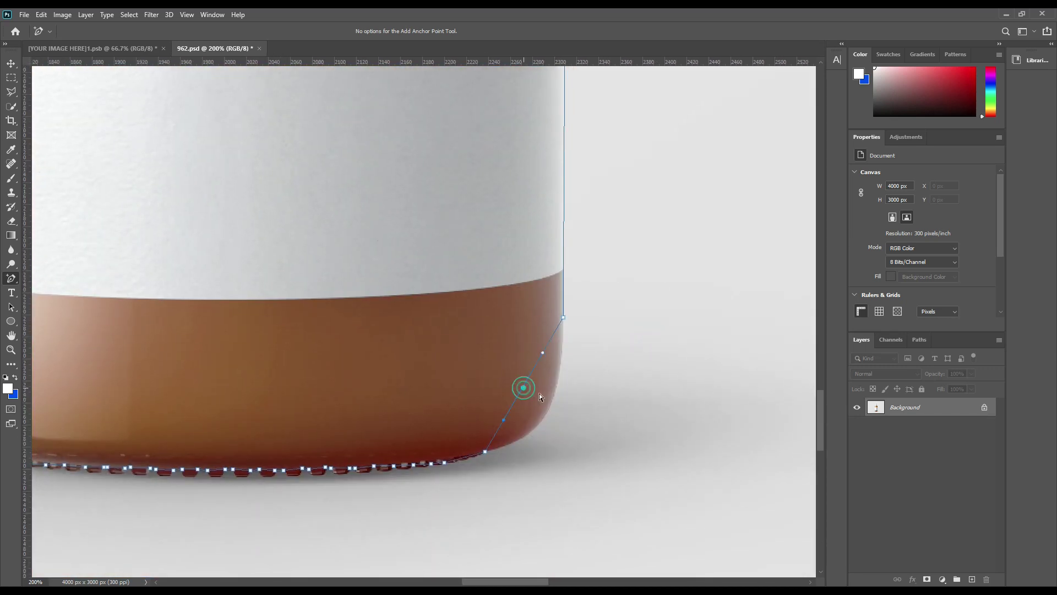
pyautogui.press('Right')
pyautogui.press('Right')
pyautogui.press('Right')
pyautogui.press('Right')
pyautogui.press('Right')
pyautogui.press('Right')
pyautogui.press('Right')
pyautogui.press('Right')
pyautogui.press('Right')
pyautogui.press('Right')
pyautogui.press('Right')
pyautogui.press('Right')
pyautogui.press('Down')
pyautogui.press('Down')
pyautogui.press('Down')
pyautogui.press('Down')
pyautogui.press('Down')
pyautogui.press('Down')
pyautogui.press('Down')
pyautogui.press('Down')
pyautogui.press('Down')
pyautogui.press('Down')
pyautogui.press('Down')
pyautogui.press('Down')
pyautogui.press('Right')
pyautogui.press('Right')
pyautogui.press('Right')
pyautogui.press('Right')
pyautogui.press('Right')
pyautogui.press('Right')
pyautogui.press('Right')
pyautogui.press('Right')
pyautogui.press('Right')
pyautogui.press('Right')
pyautogui.press('Down')
pyautogui.press('Down')
pyautogui.press('Down')
pyautogui.press('Down')
pyautogui.press('Down')
pyautogui.press('Down')
pyautogui.press('Down')
pyautogui.press('Down')
pyautogui.press('Down')
pyautogui.press('Down')
pyautogui.press('Down')
pyautogui.press('Down')
pyautogui.press('Down')
pyautogui.press('Left')
pyautogui.press('Left')
# Add anchor points along the bottom edge so the path follows the base leftward
pyautogui.click(473, 456)
pyautogui.click(383, 466)
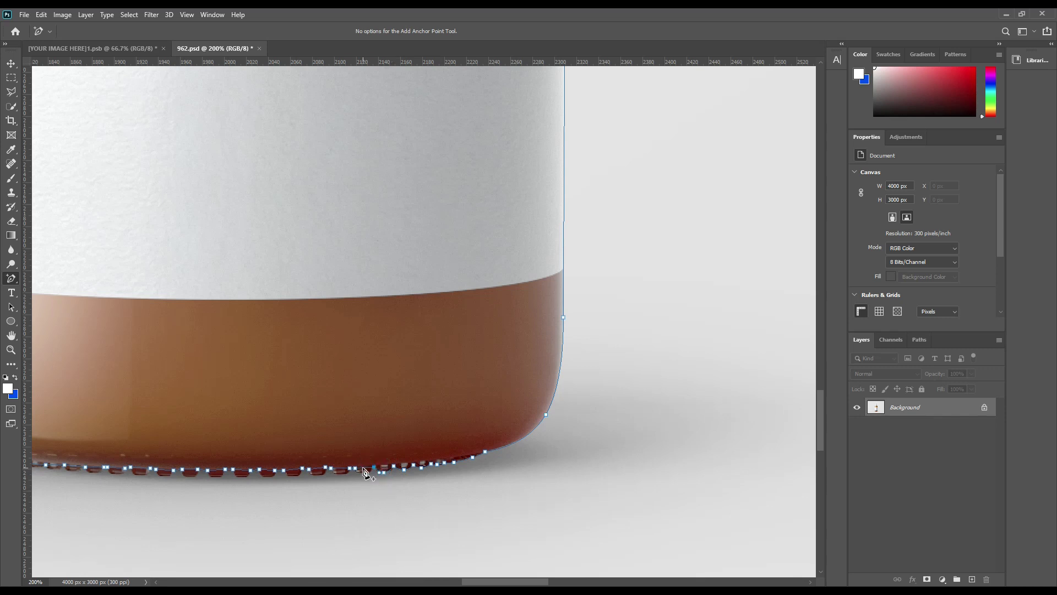
pyautogui.click(342, 468)
pyautogui.click(298, 475)
pyautogui.click(266, 473)
pyautogui.moveTo(198, 433); pyautogui.dragTo(358, 444)
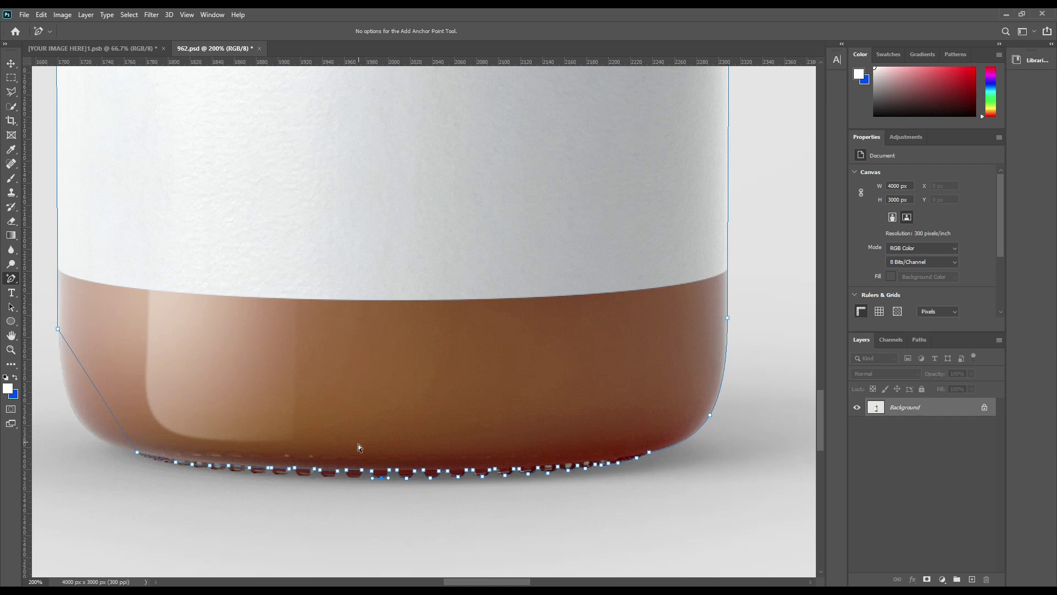
pyautogui.click(362, 479)
pyautogui.click(300, 472)
pyautogui.click(277, 475)
pyautogui.click(258, 472)
pyautogui.click(238, 469)
pyautogui.click(153, 461)
# Curve the path around the base's lower left corner and up the left glass edge
pyautogui.moveTo(383, 376); pyautogui.dragTo(626, 392)
pyautogui.moveTo(349, 425); pyautogui.dragTo(323, 421)
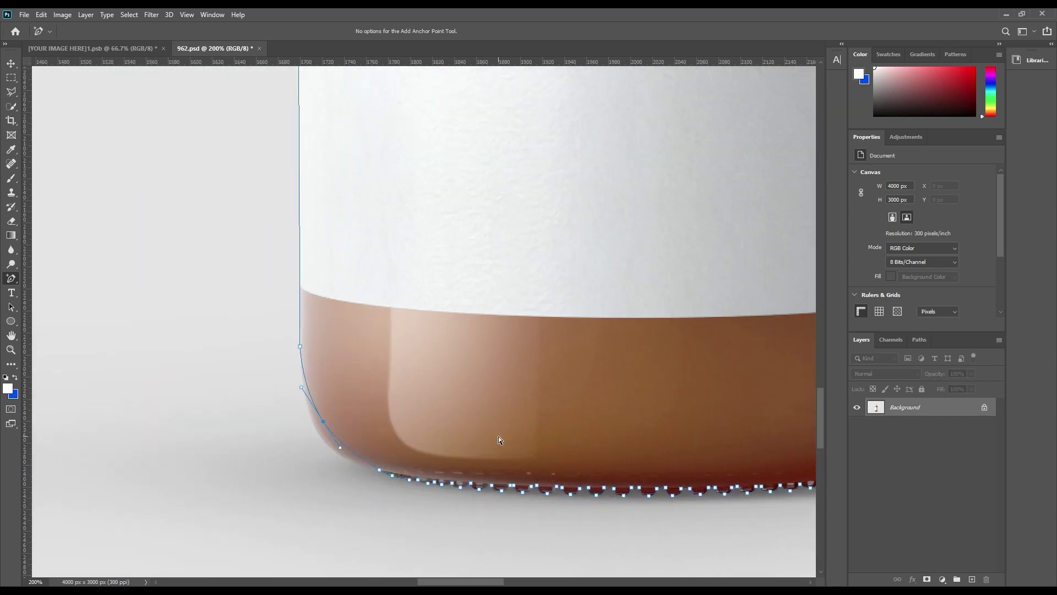
pyautogui.moveTo(489, 286); pyautogui.dragTo(489, 313)
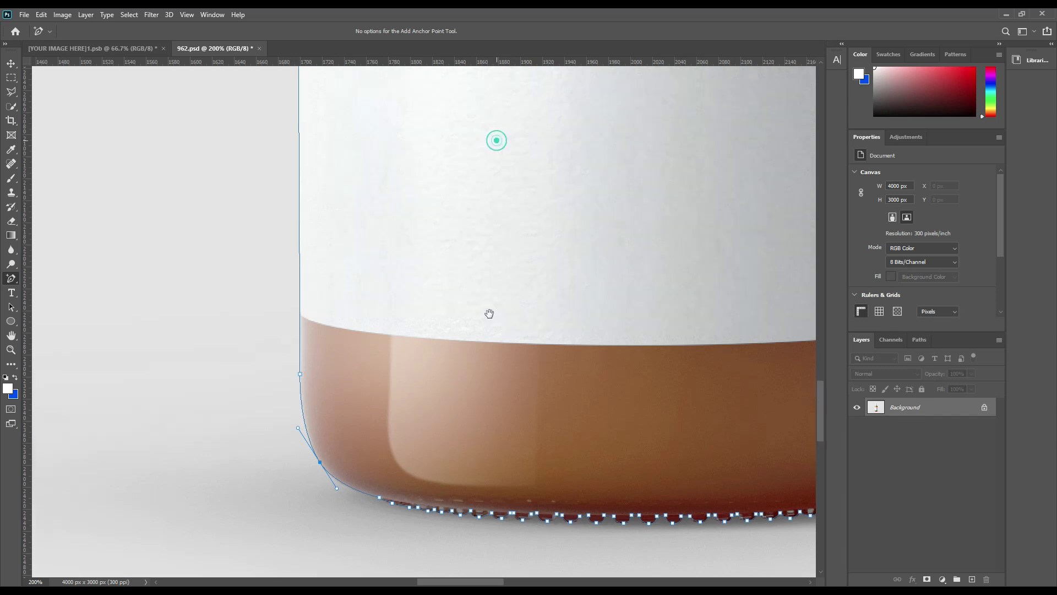
pyautogui.scroll(5, 489, 313)
pyautogui.moveTo(463, 238); pyautogui.dragTo(487, 426)
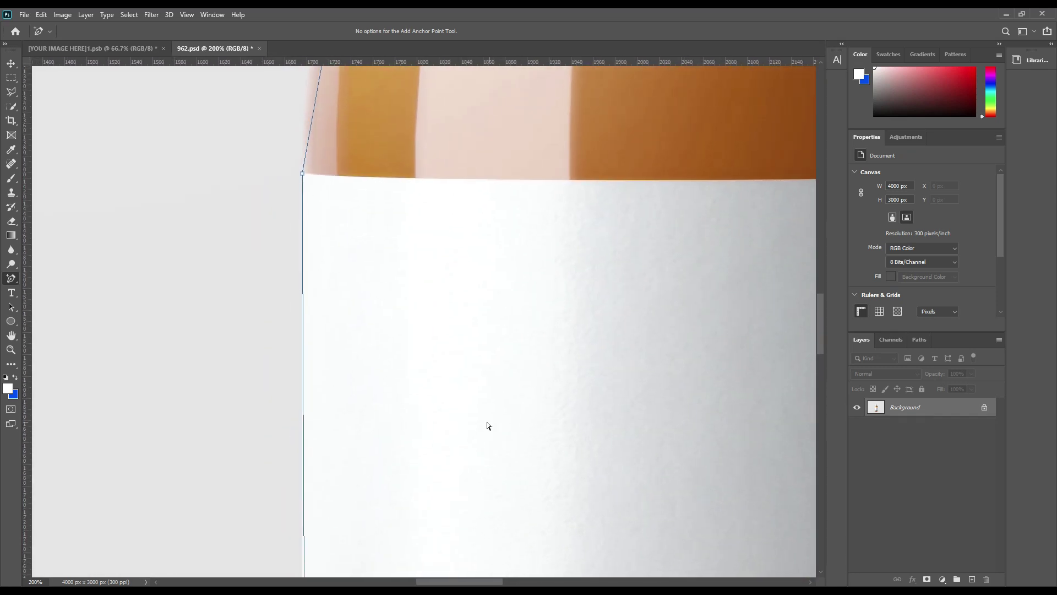
pyautogui.scroll(5, 361, 222)
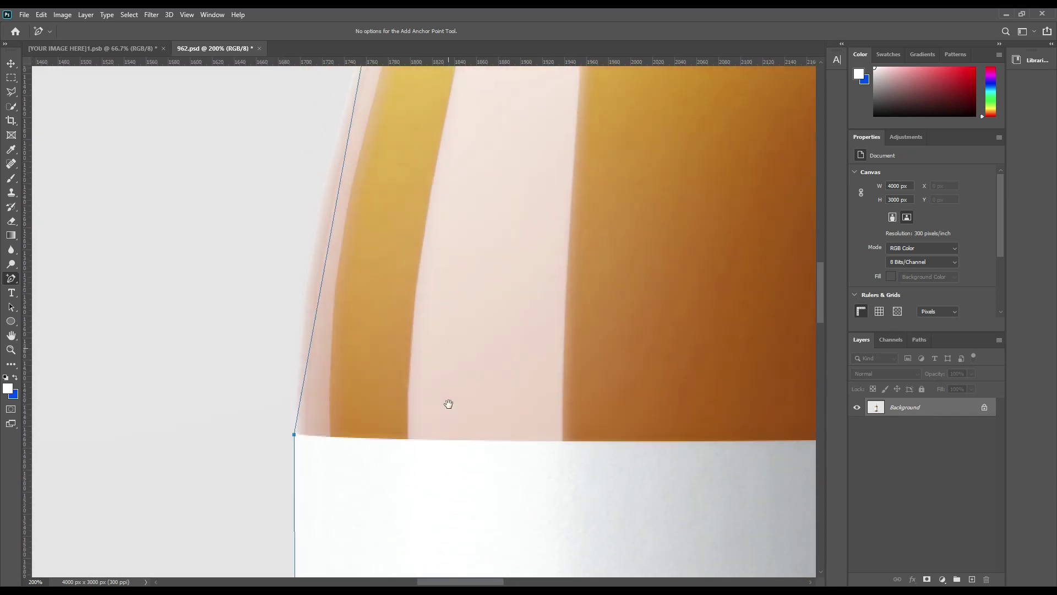
pyautogui.moveTo(338, 231); pyautogui.dragTo(321, 227)
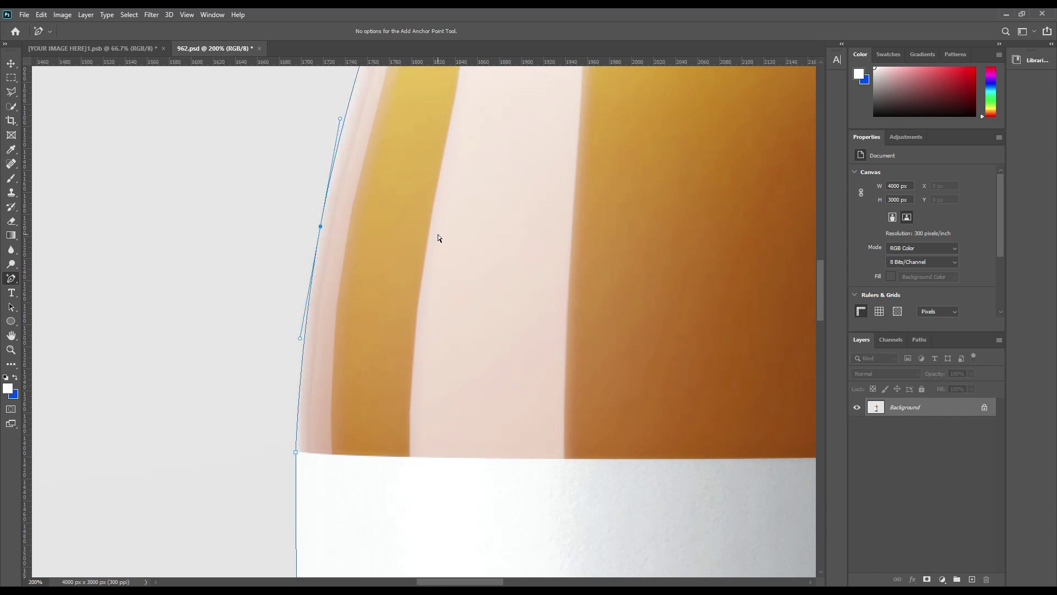
pyautogui.scroll(5, 436, 331)
pyautogui.click(304, 366)
pyautogui.click(346, 162)
# Bend the path along the right glass edge, then fit the image on screen with Ctrl+0
pyautogui.moveTo(463, 195); pyautogui.dragTo(282, 224)
pyautogui.click(520, 242)
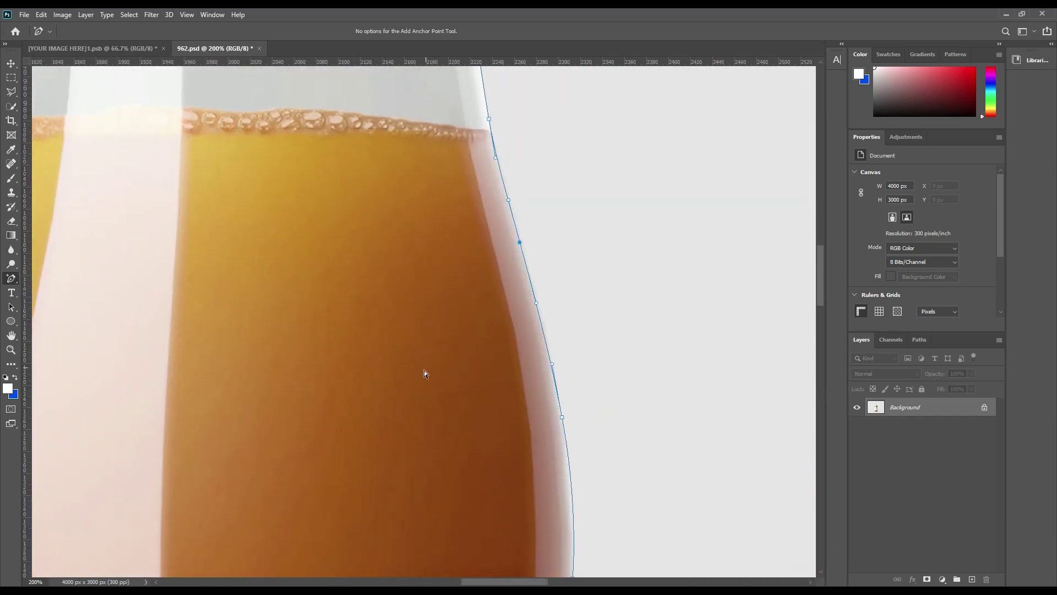
pyautogui.scroll(-5, 432, 358)
pyautogui.scroll(2, 573, 386)
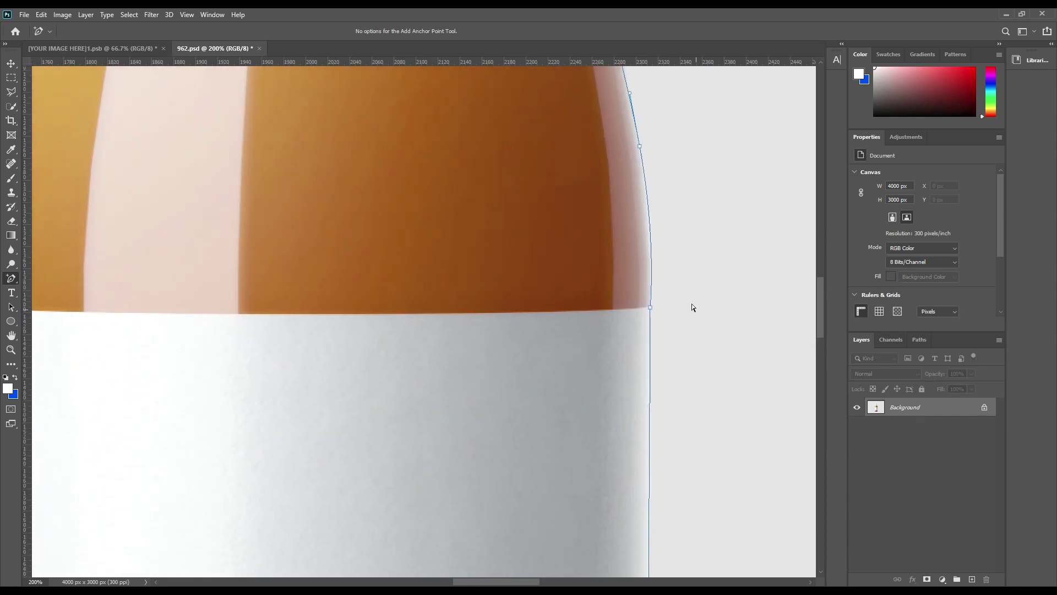
pyautogui.moveTo(640, 152); pyautogui.dragTo(655, 238)
pyautogui.scroll(-10, 708, 266)
pyautogui.hscroll(-2, 730, 274)
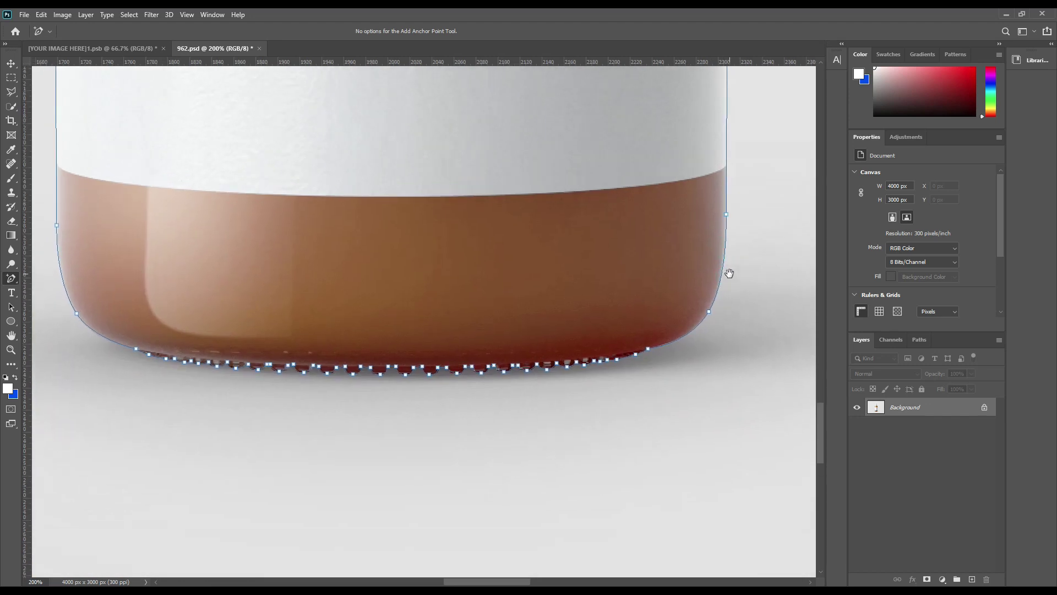
pyautogui.hotkey('ctrl', '0')
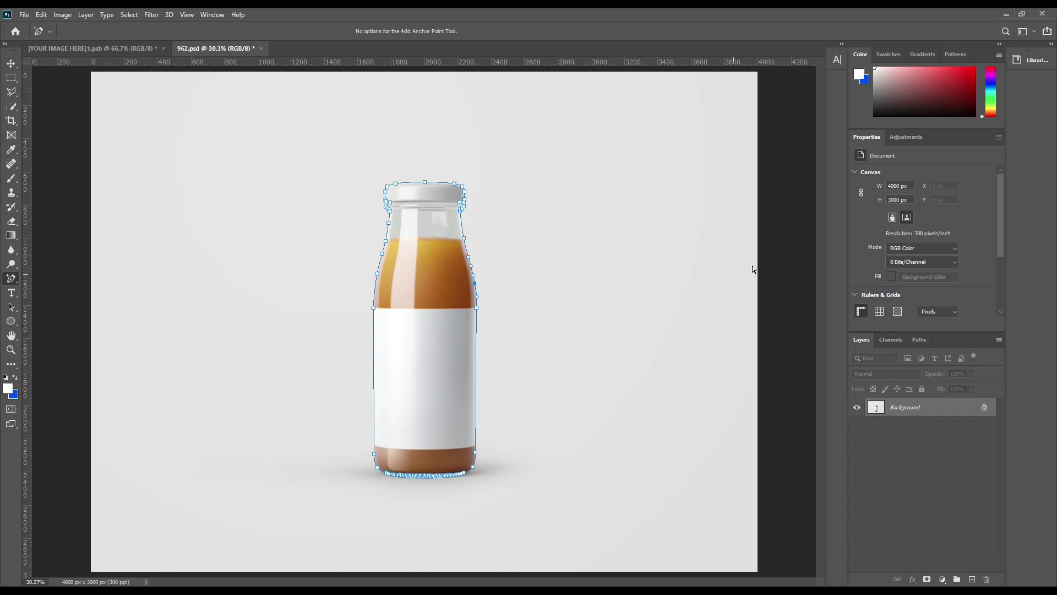
# Convert the bottle path to a selection, copy it to Layer 1, and hide the Background
pyautogui.click(651, 251)
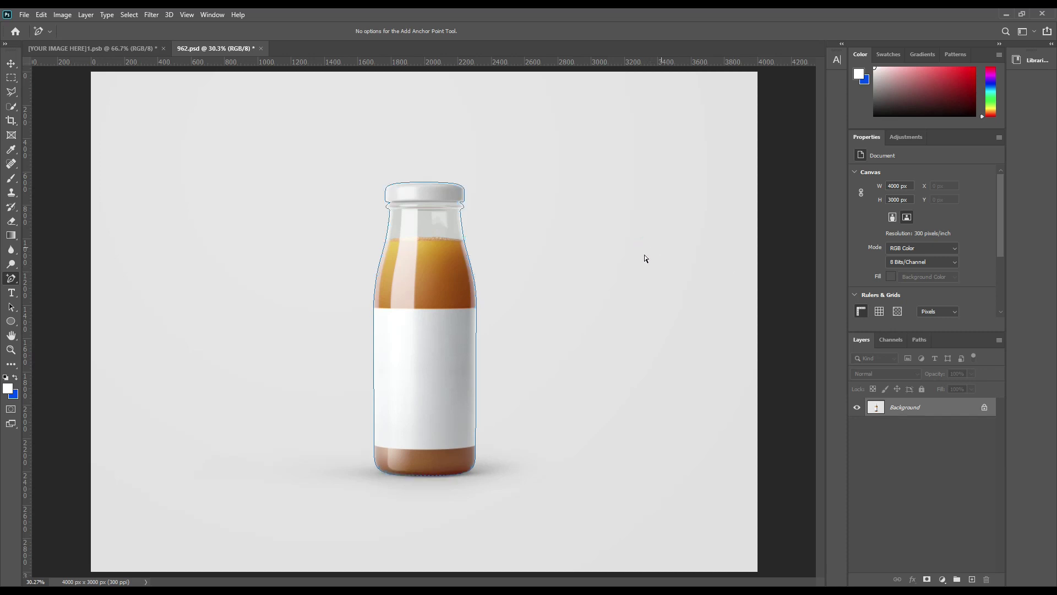
pyautogui.rightClick(409, 246)
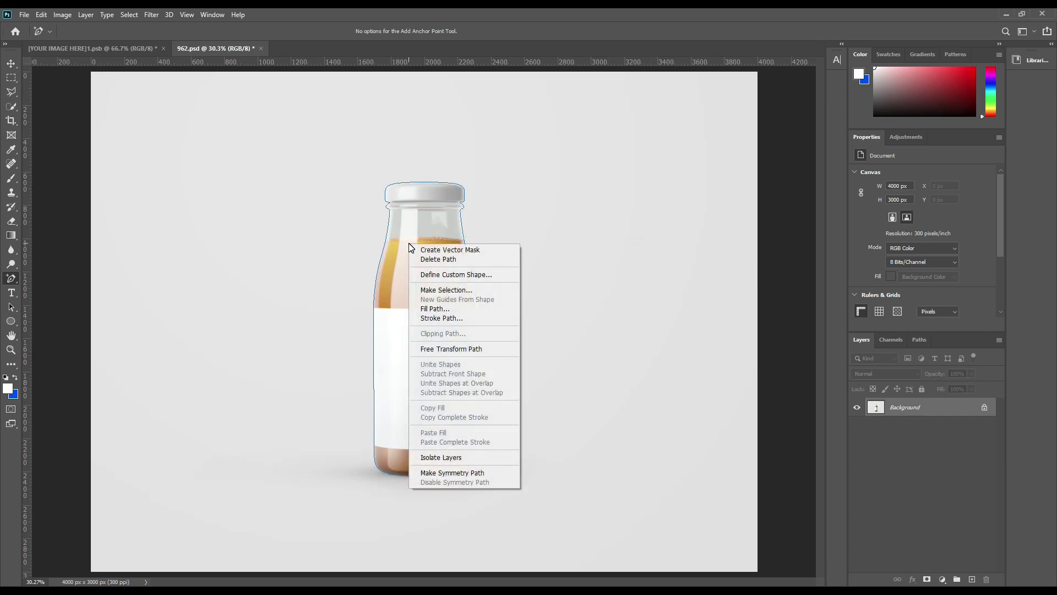
pyautogui.click(446, 291)
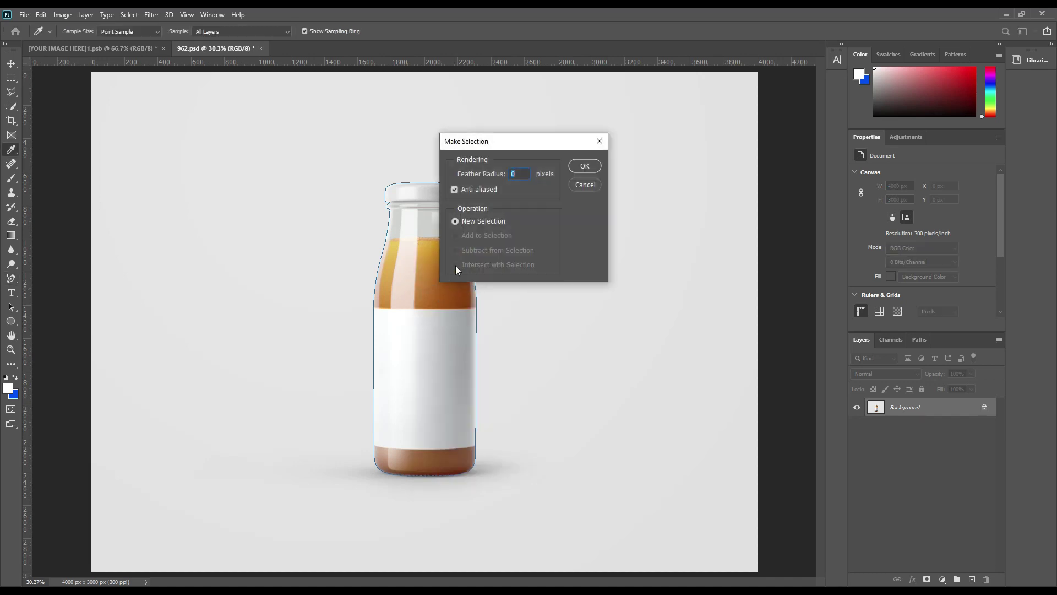
pyautogui.click(575, 166)
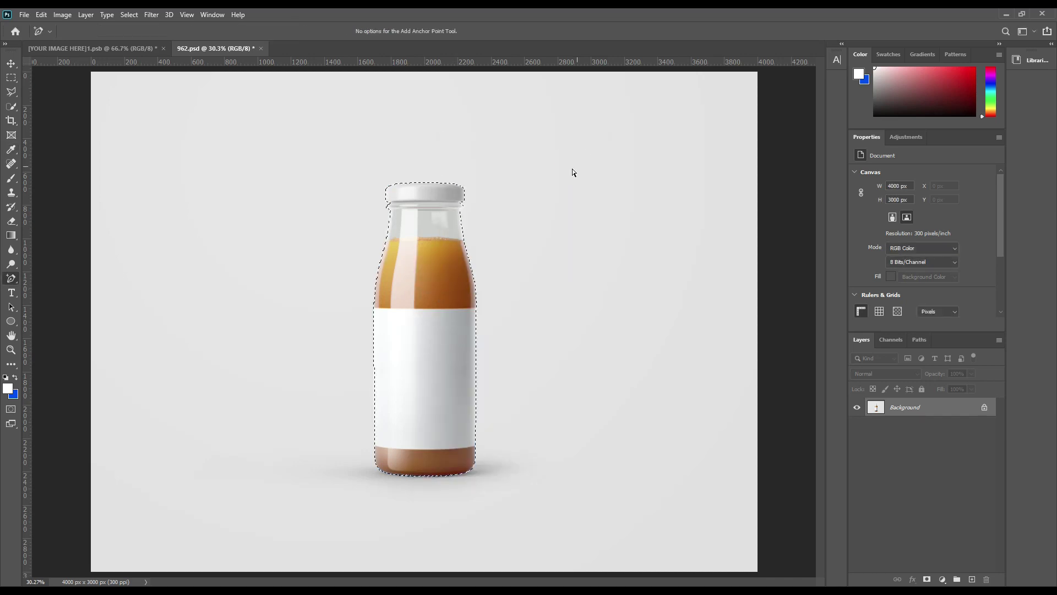
pyautogui.click(925, 408)
pyautogui.hotkey('ctrl', 'j')
pyautogui.click(857, 426)
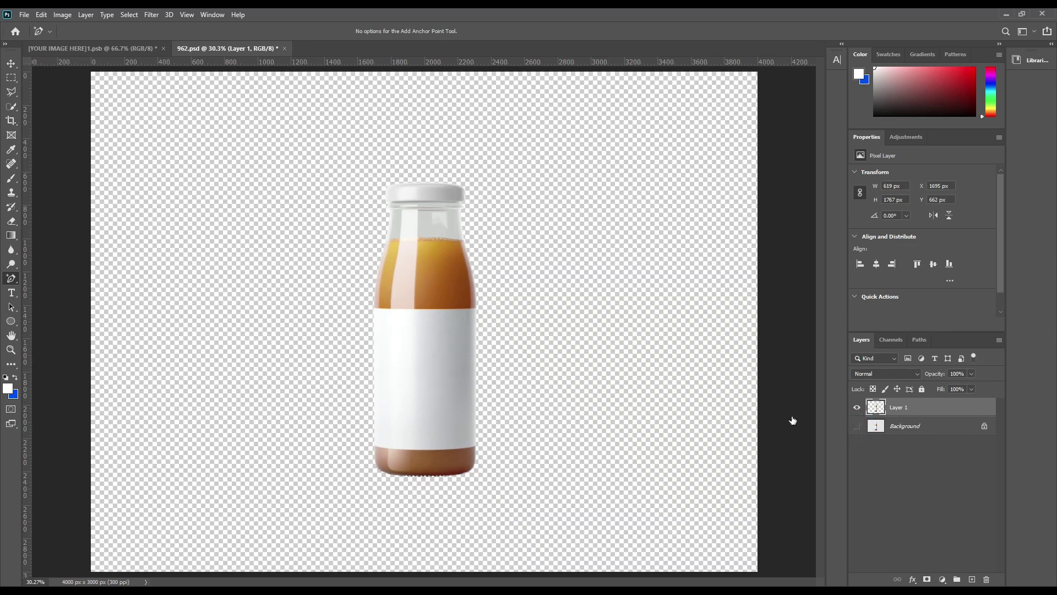
# Zoom to 100% on the label's top edge and select the Pen Tool
pyautogui.hotkey('ctrl', '+')
pyautogui.hotkey('ctrl', '+')
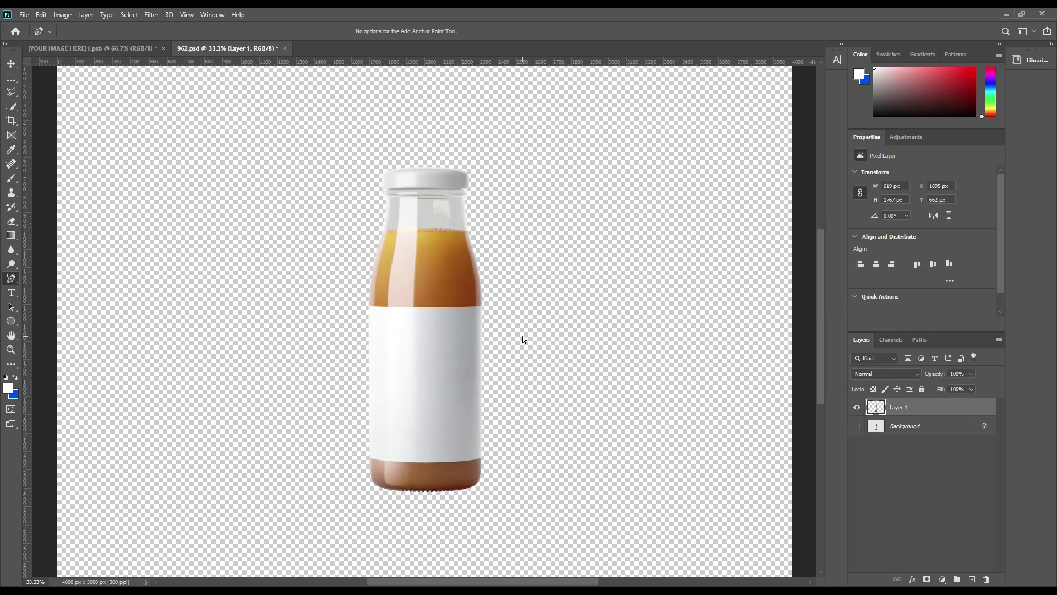
pyautogui.hotkey('ctrl', '+')
pyautogui.hotkey('ctrl', '+')
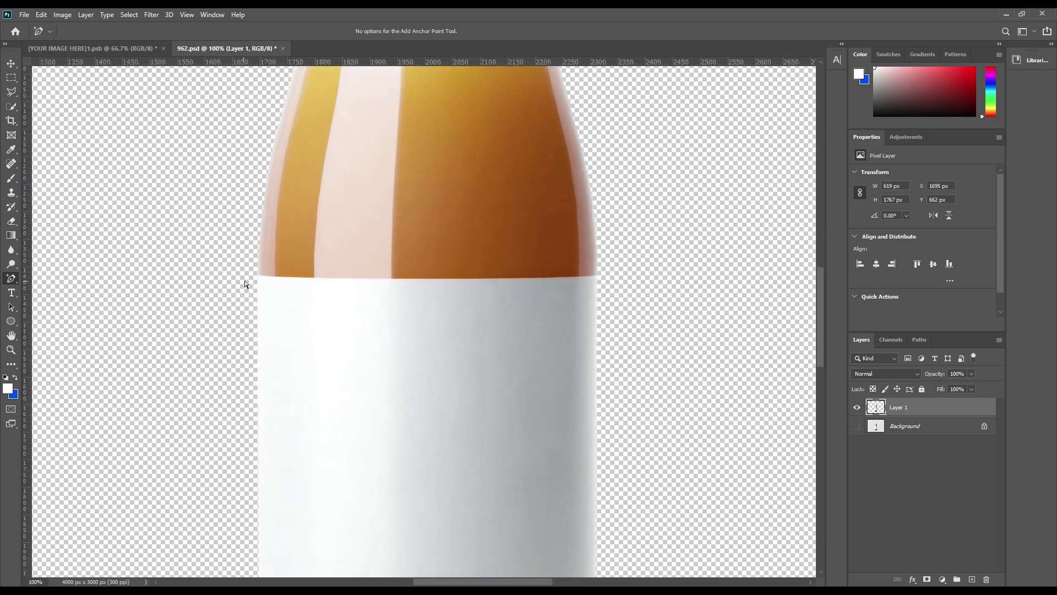
pyautogui.rightClick(11, 279)
pyautogui.click(40, 276)
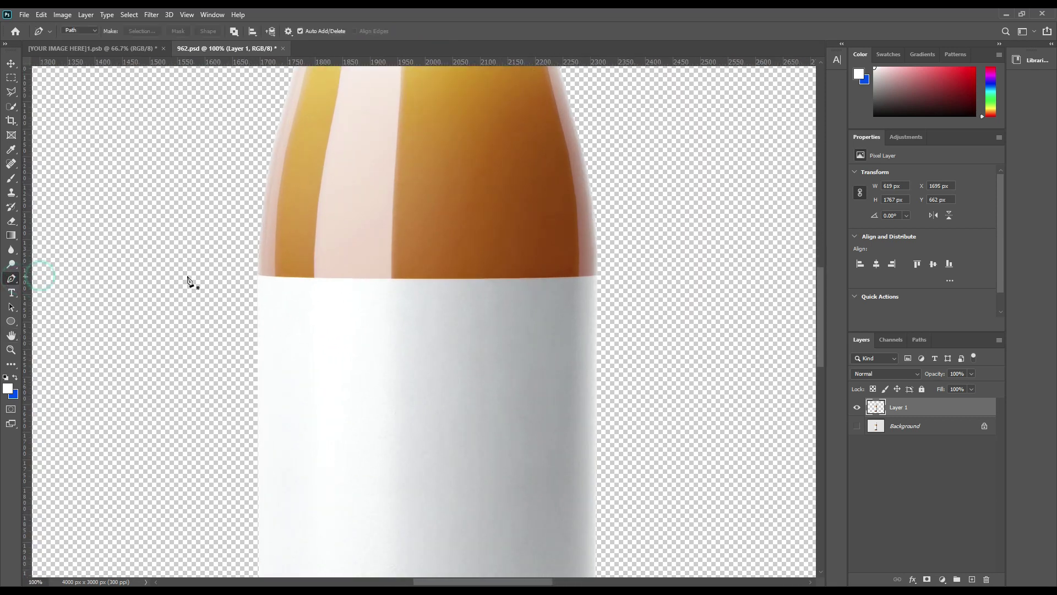
# At 200% zoom, anchor the path at the label's top-left, top-right and bottom-right corners
pyautogui.hotkey('ctrl', '+')
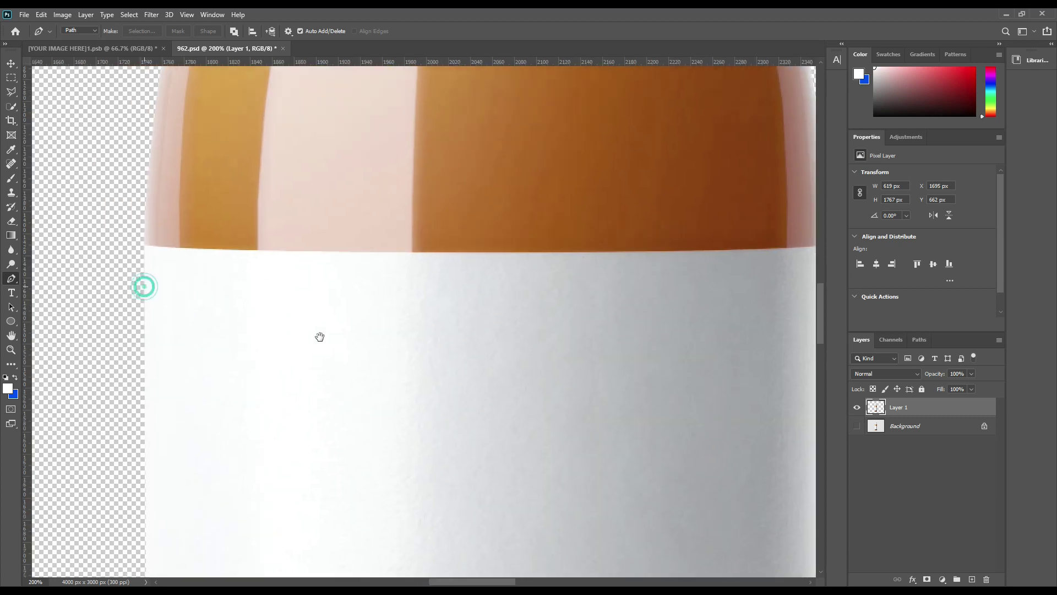
pyautogui.moveTo(141, 285); pyautogui.dragTo(312, 334)
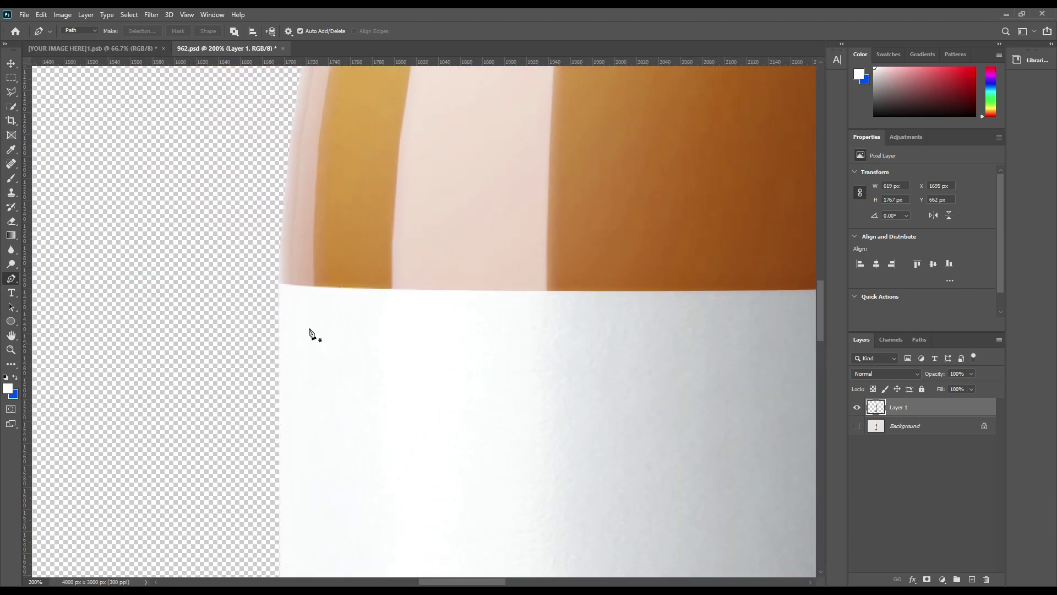
pyautogui.click(278, 287)
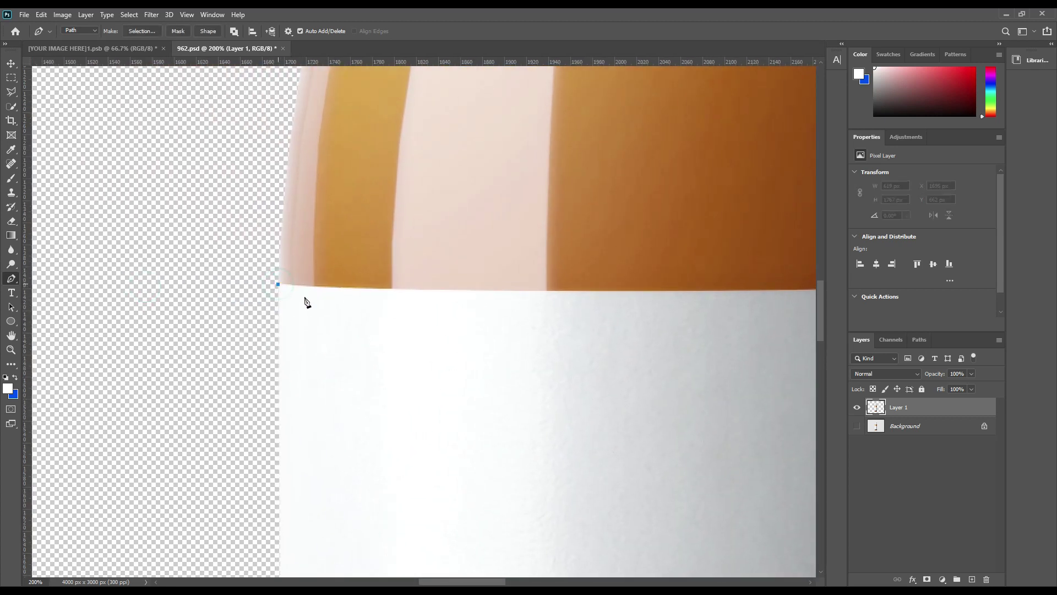
pyautogui.moveTo(533, 373); pyautogui.dragTo(255, 373)
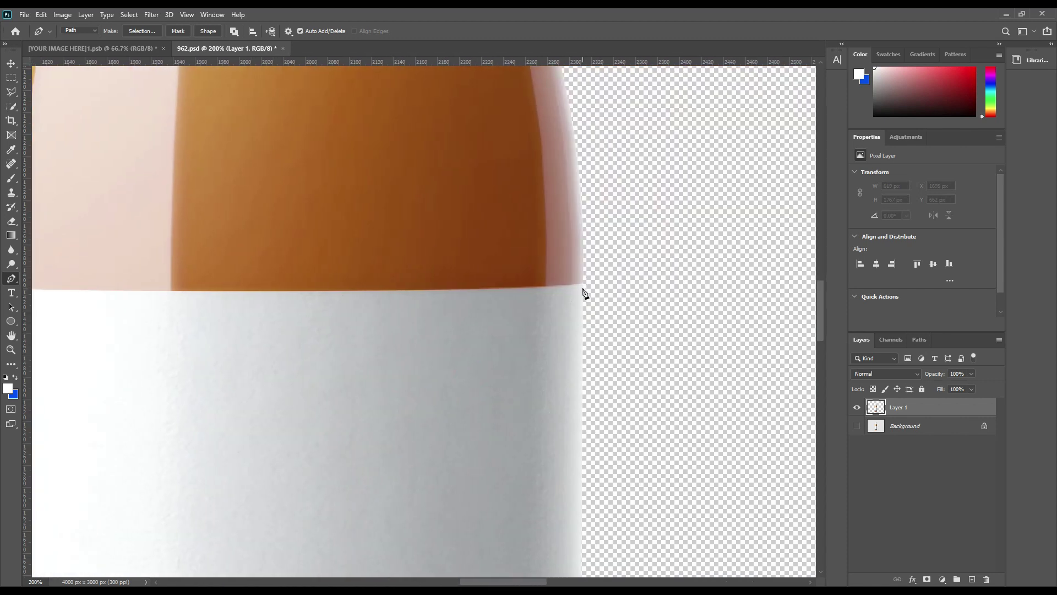
pyautogui.click(585, 287)
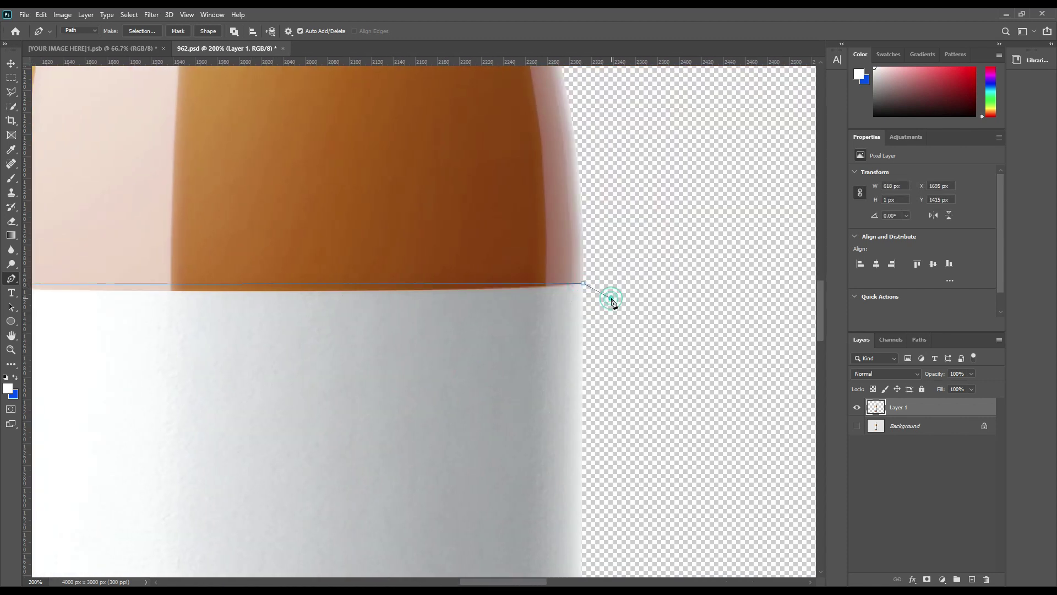
pyautogui.scroll(-5, 652, 391)
pyautogui.scroll(-10, 652, 391)
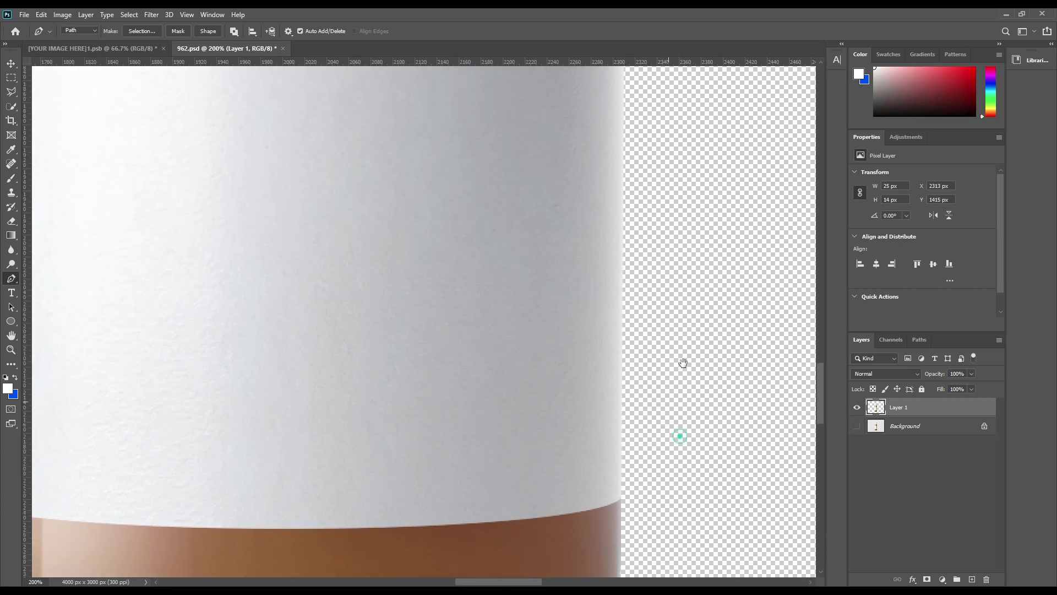
pyautogui.click(646, 394)
pyautogui.click(627, 395)
# Continue the path along the label's bottom and left edges and close it
pyautogui.hscroll(-10, 545, 395)
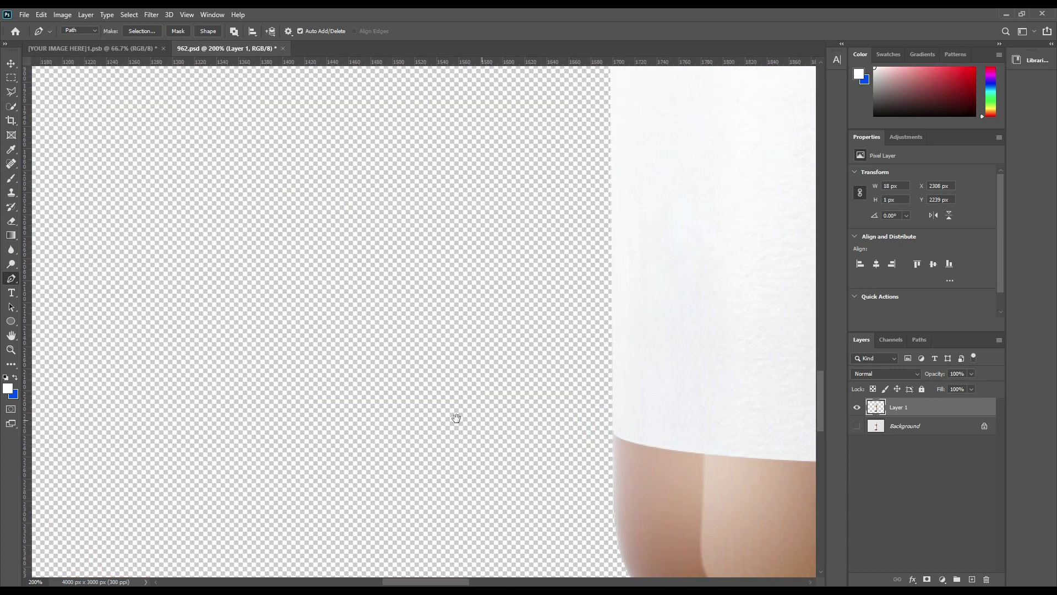
pyautogui.moveTo(456, 418); pyautogui.dragTo(395, 408)
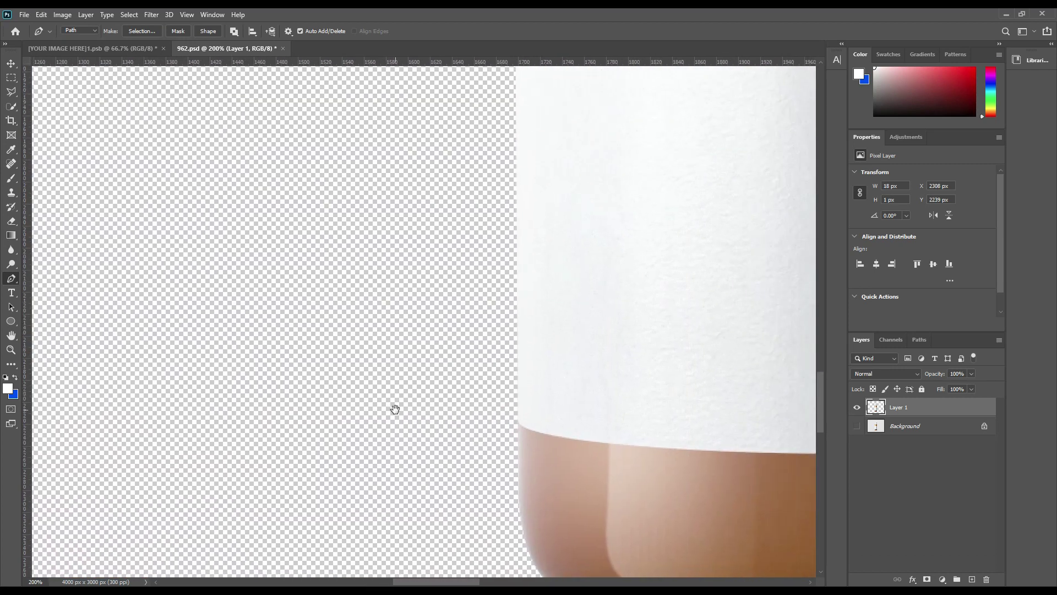
pyautogui.click(521, 425)
pyautogui.click(483, 424)
pyautogui.scroll(5, 462, 309)
pyautogui.scroll(8, 453, 302)
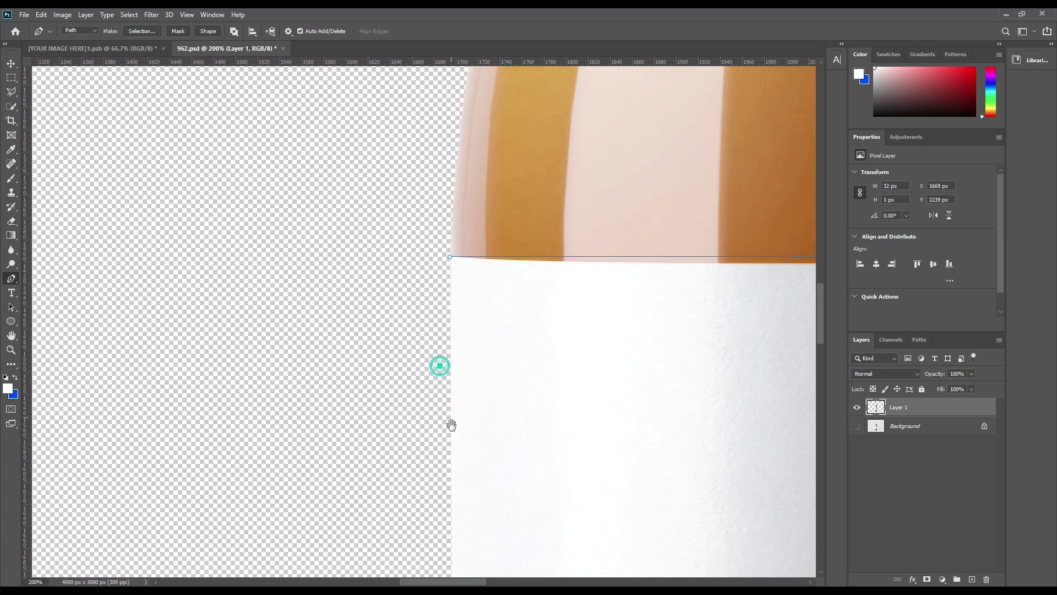
pyautogui.click(425, 319)
pyautogui.click(462, 319)
# Add anchors on the top edge and bend it down to match the label's curve
pyautogui.moveTo(652, 388); pyautogui.dragTo(276, 379)
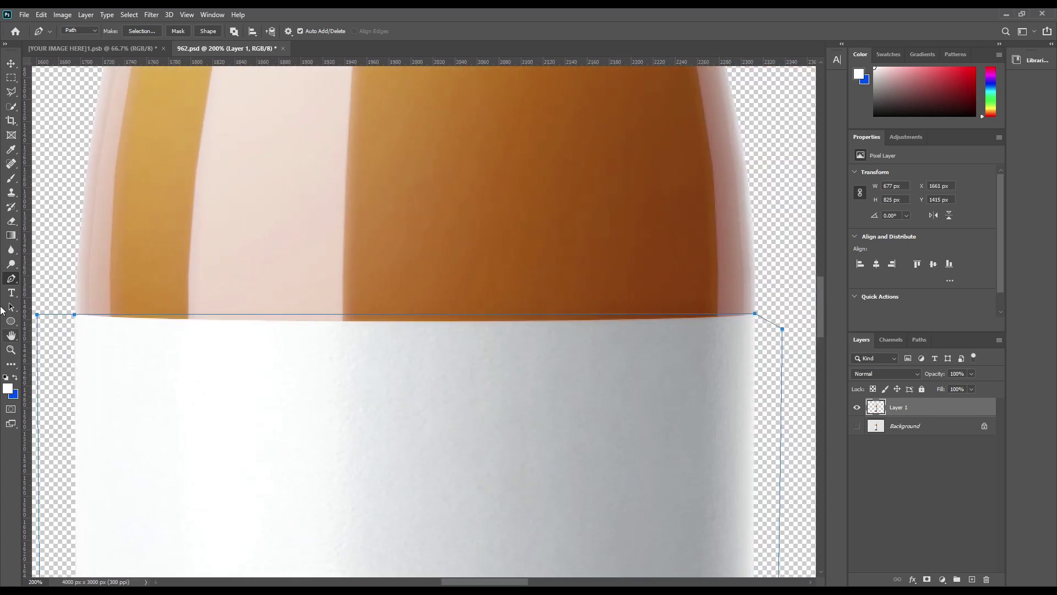
pyautogui.rightClick(11, 279)
pyautogui.click(59, 312)
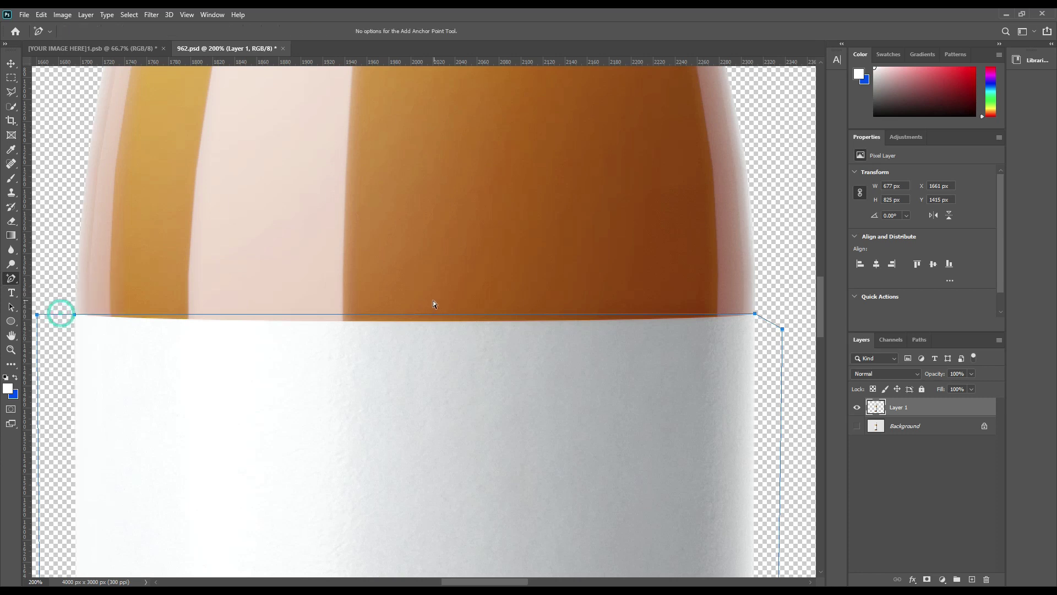
pyautogui.click(405, 315)
pyautogui.moveTo(405, 317); pyautogui.dragTo(482, 358)
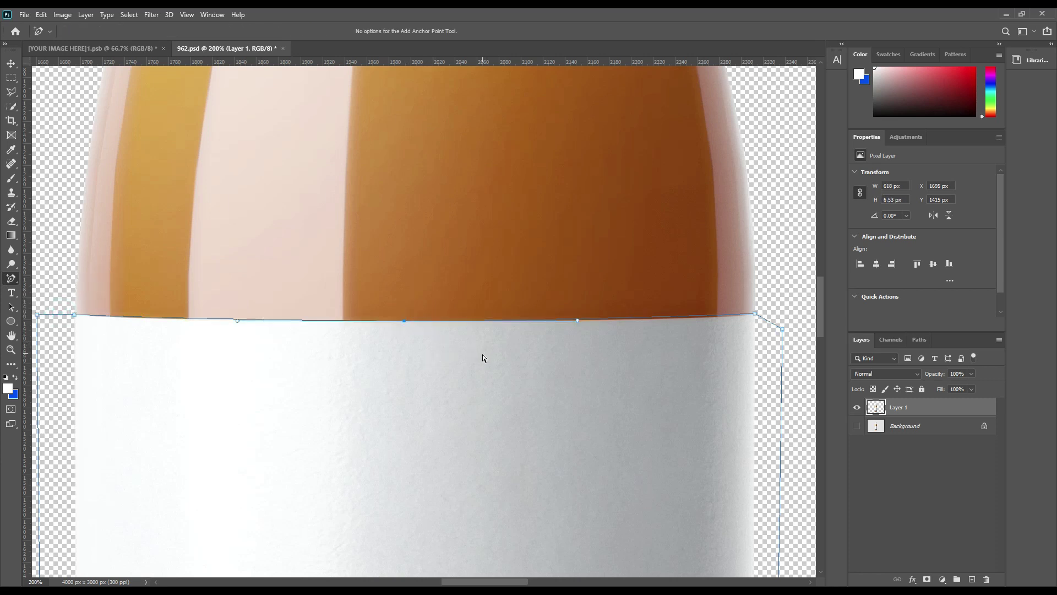
pyautogui.click(684, 319)
pyautogui.hscroll(-5, 280, 373)
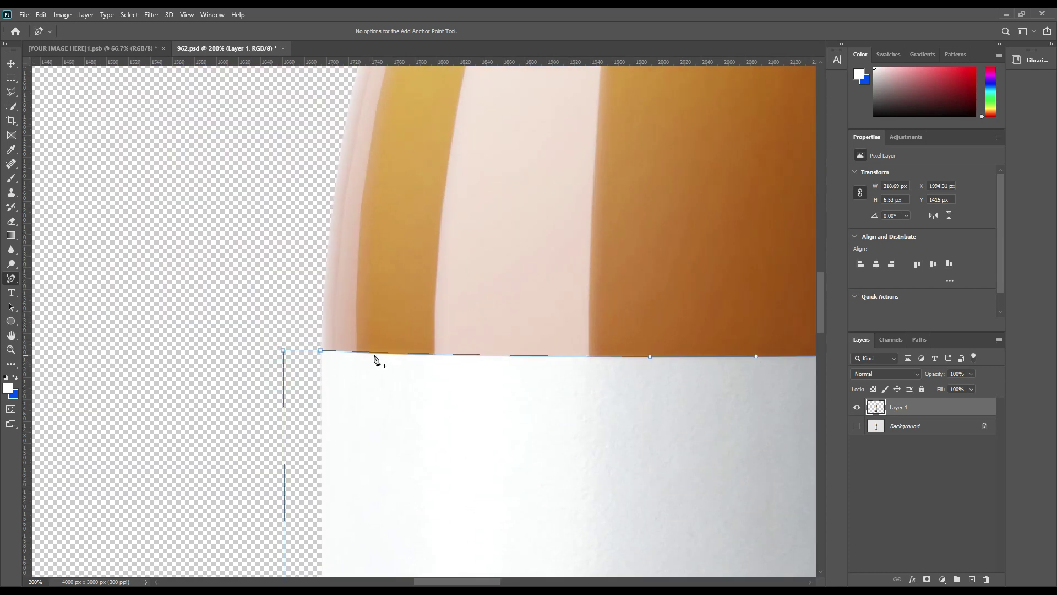
pyautogui.click(378, 353)
# Add and nudge anchors on the bottom edge so it follows the label's lower rim
pyautogui.moveTo(537, 443); pyautogui.dragTo(496, 214)
pyautogui.moveTo(477, 386); pyautogui.dragTo(373, 342)
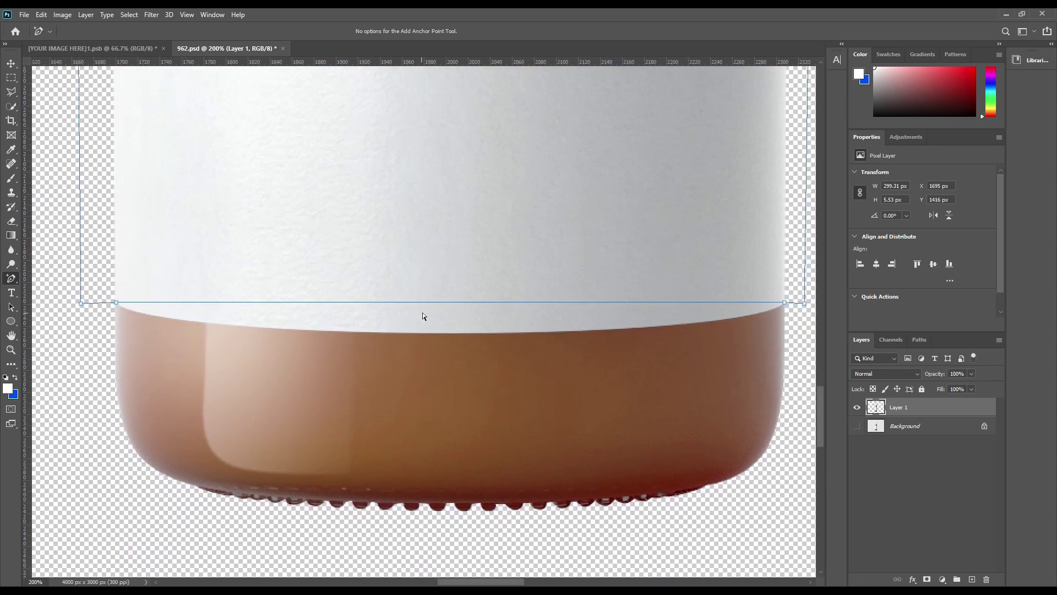
pyautogui.click(456, 303)
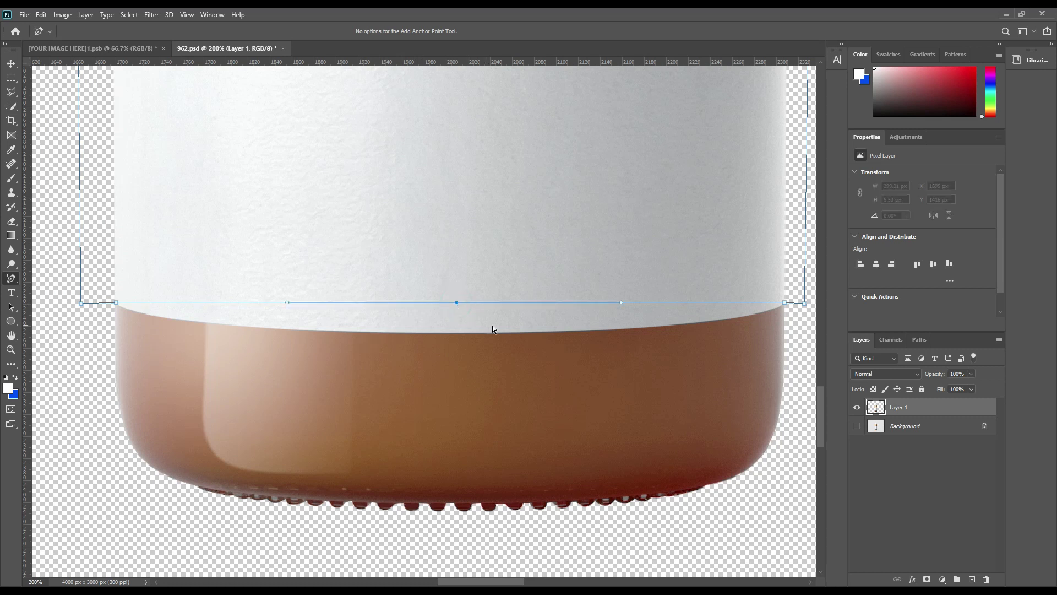
pyautogui.press('Down')
pyautogui.press('Down')
pyautogui.press('Down')
pyautogui.press('Down')
pyautogui.press('Down')
pyautogui.press('Down')
pyautogui.press('Down')
pyautogui.press('Down')
pyautogui.press('Down')
pyautogui.press('Down')
pyautogui.press('Down')
pyautogui.press('Down')
pyautogui.press('Down')
pyautogui.press('Down')
pyautogui.press('Down')
pyautogui.press('Down')
pyautogui.press('Down')
pyautogui.press('Down')
pyautogui.press('Down')
pyautogui.press('Down')
pyautogui.press('Down')
pyautogui.press('Down')
pyautogui.press('Down')
pyautogui.press('Down')
pyautogui.press('Down')
pyautogui.press('Down')
pyautogui.press('Down')
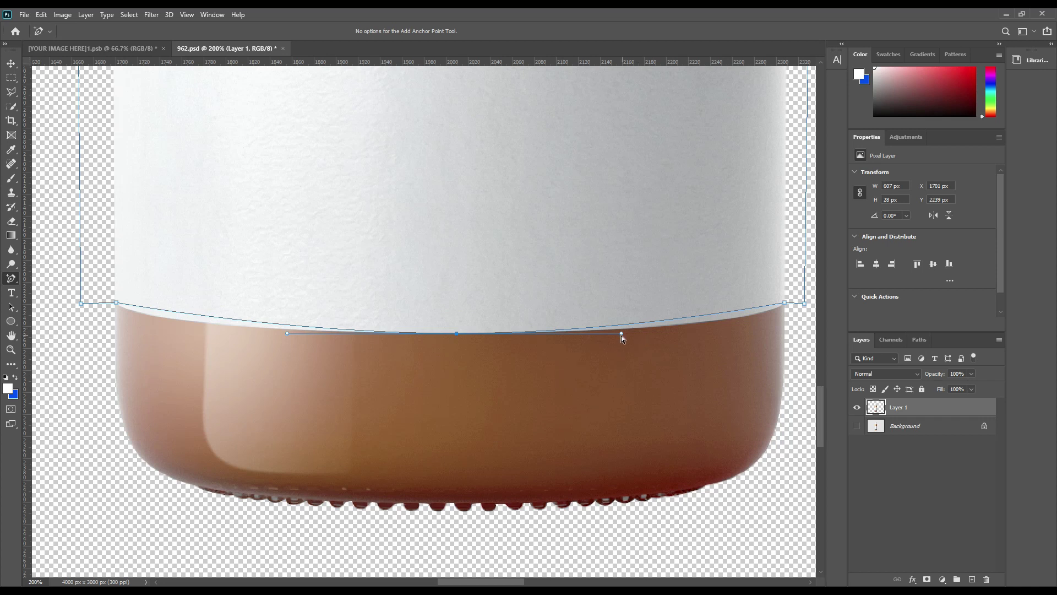
pyautogui.moveTo(621, 335); pyautogui.dragTo(753, 334)
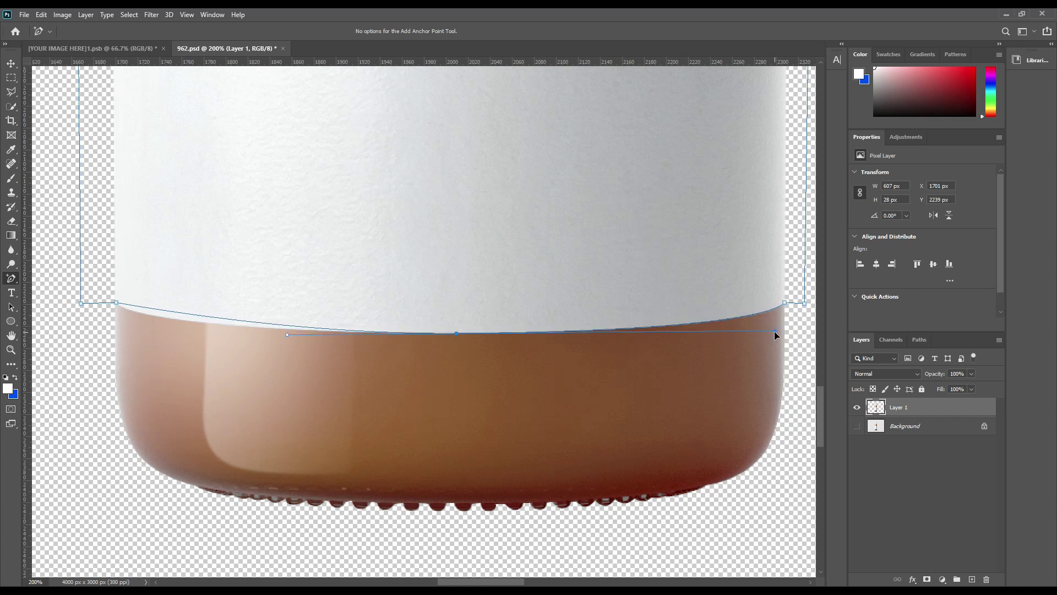
pyautogui.click(161, 316)
pyautogui.moveTo(170, 345); pyautogui.dragTo(171, 344)
pyautogui.click(115, 303)
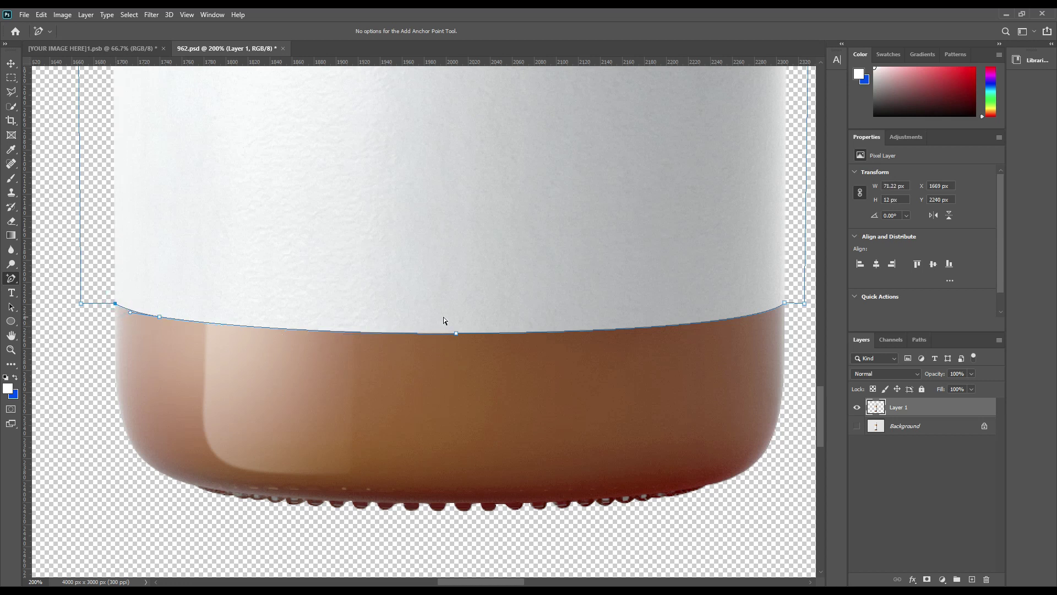
pyautogui.moveTo(462, 231); pyautogui.dragTo(365, 476)
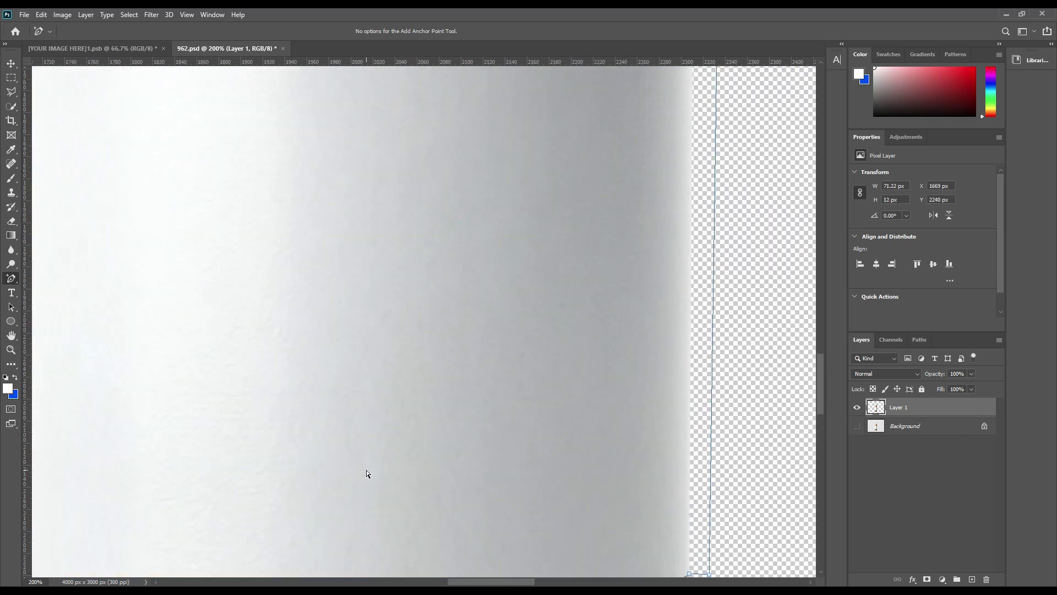
pyautogui.hotkey('ctrl', '0')
pyautogui.rightClick(415, 350)
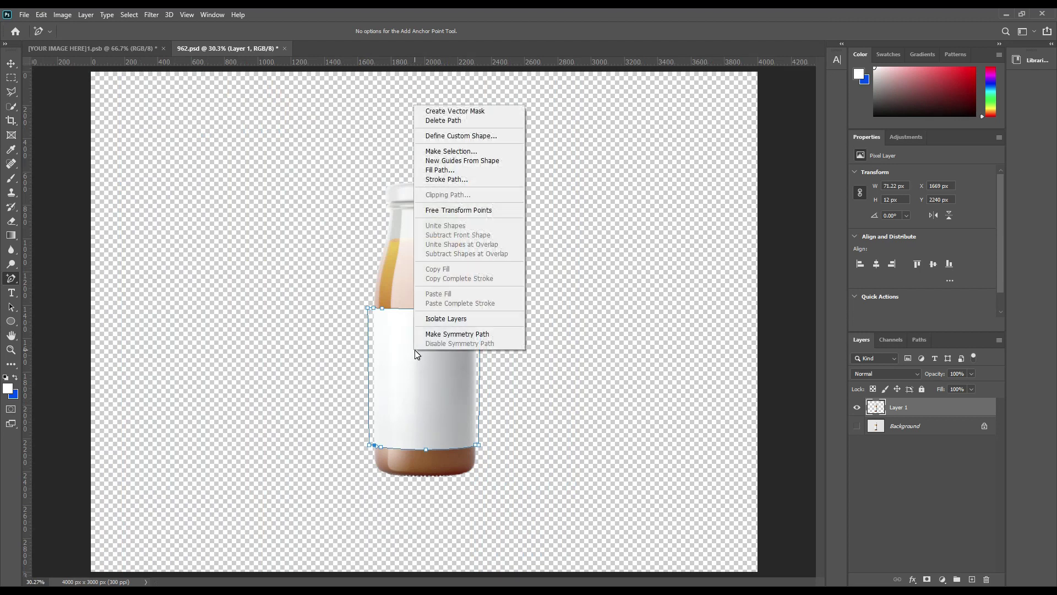
# Convert the label path to a selection and copy it onto a new layer
pyautogui.click(455, 152)
pyautogui.click(583, 164)
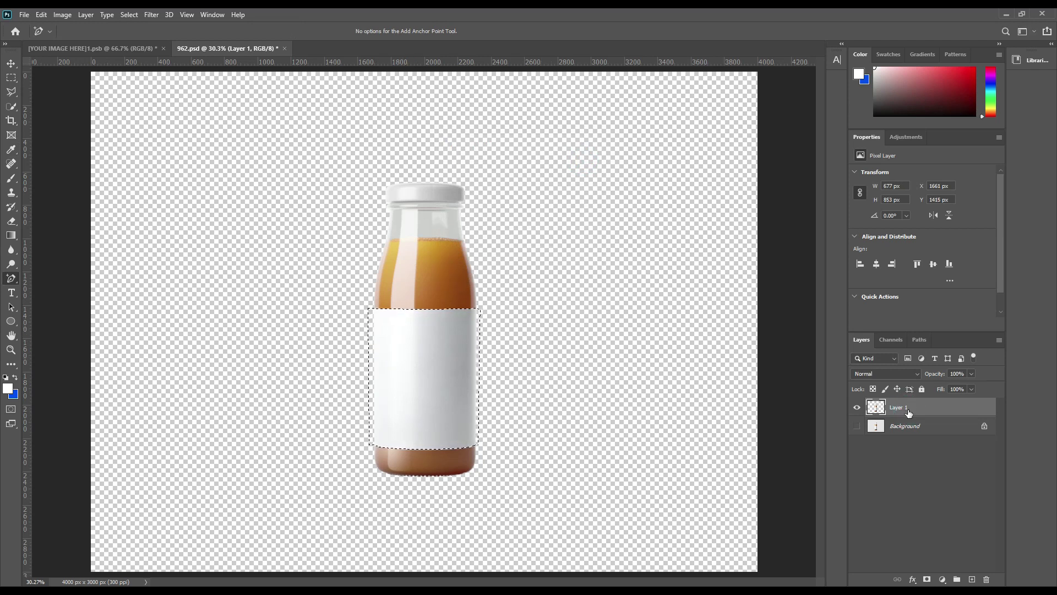
pyautogui.hotkey('ctrl', 'j')
pyautogui.click(857, 425)
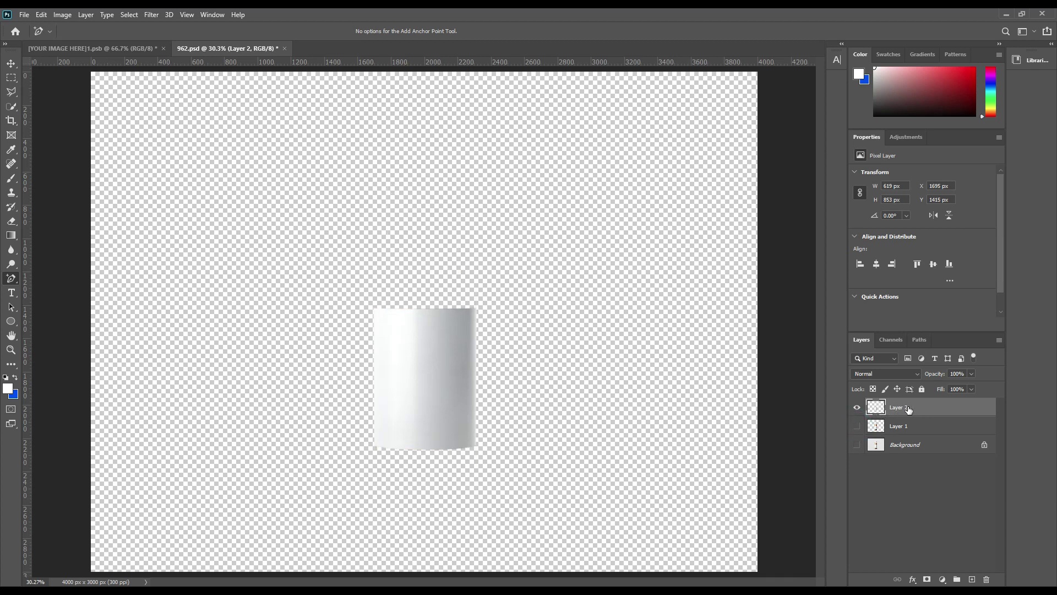
pyautogui.click(857, 426)
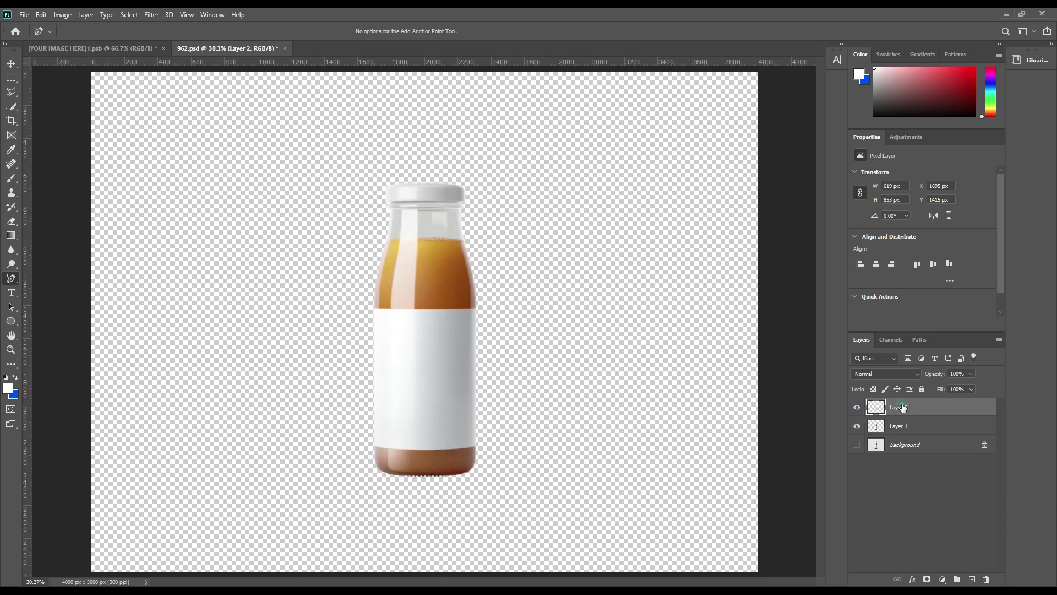
# Rename Layer 1 to 'Bottle' and the new layer to 'Label'
pyautogui.click(899, 426)
pyautogui.doubleClick(898, 426)
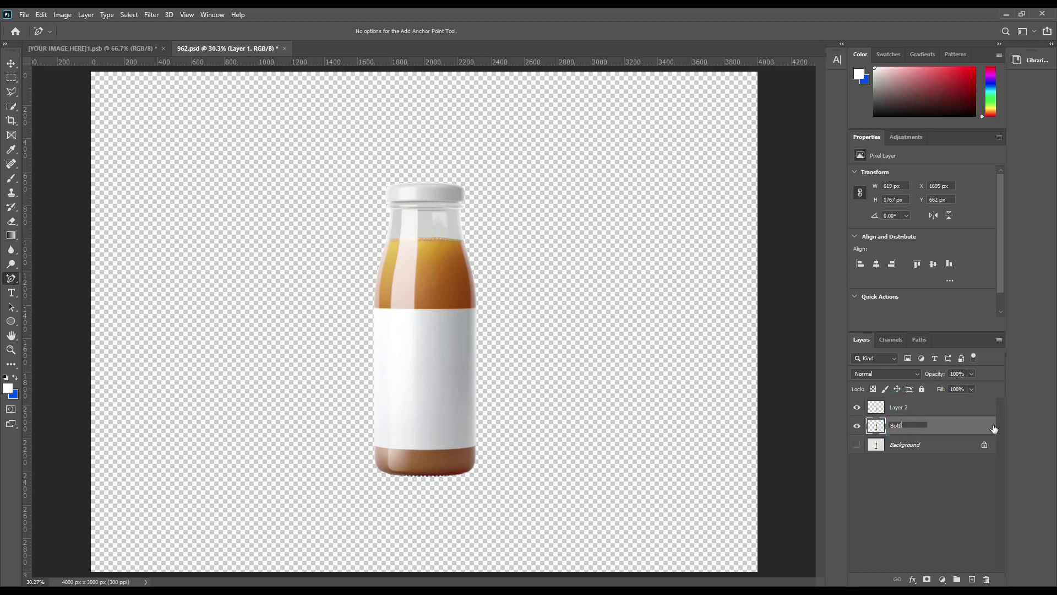
pyautogui.press('Return')
pyautogui.doubleClick(900, 409)
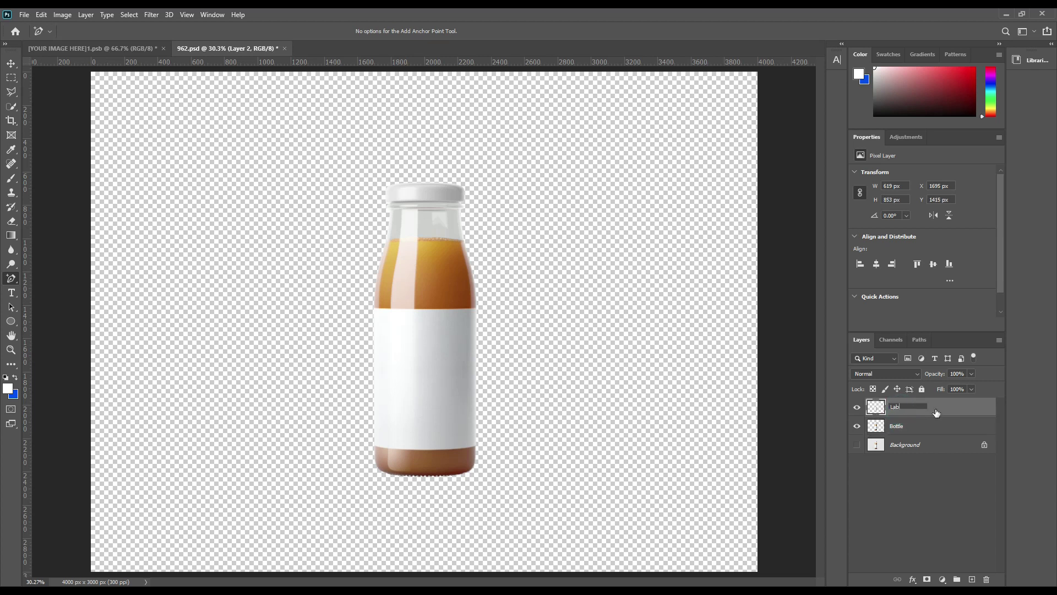
pyautogui.write('Label')
pyautogui.press('Return')
pyautogui.hotkey('ctrl', '+')
pyautogui.hotkey('ctrl', '+')
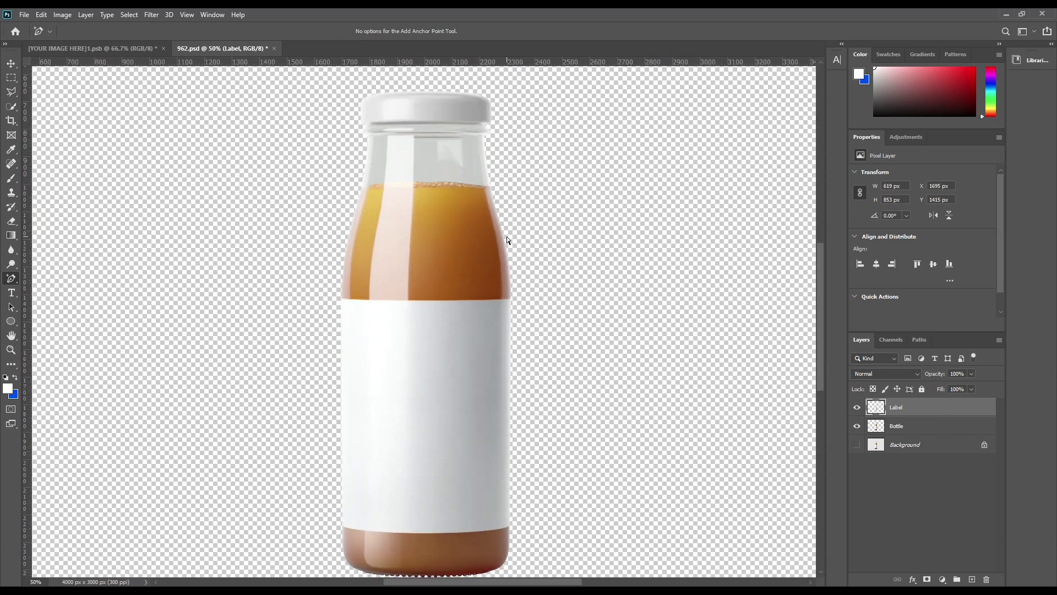
pyautogui.hotkey('ctrl', '+')
pyautogui.hotkey('ctrl', '+')
pyautogui.moveTo(453, 125); pyautogui.dragTo(472, 401)
# Zoom in on the cap and start a pen path along its bottom and right side
pyautogui.moveTo(472, 359); pyautogui.dragTo(465, 393)
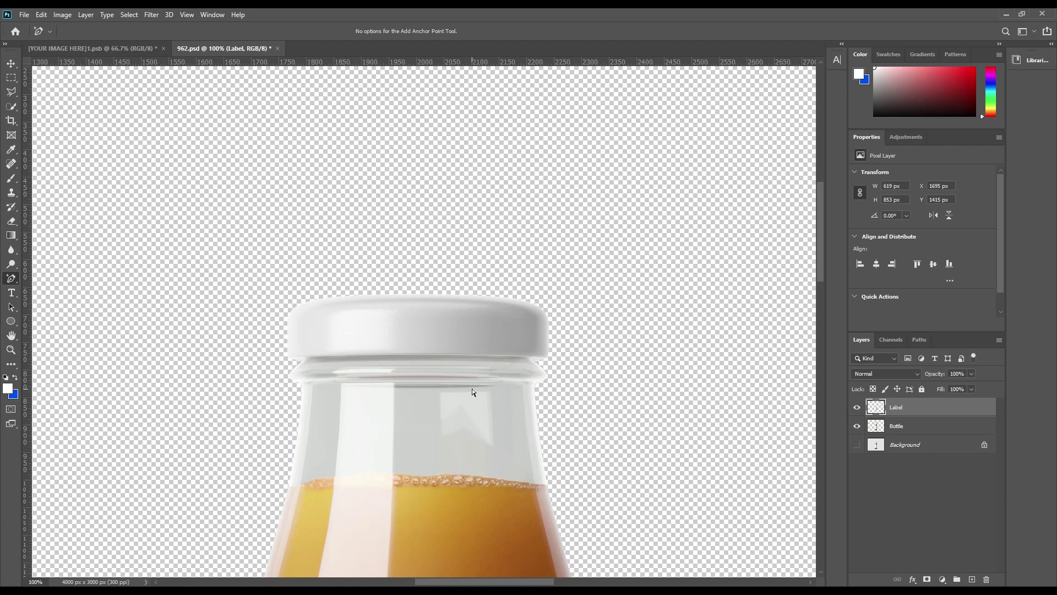
pyautogui.hotkey('ctrl', '+')
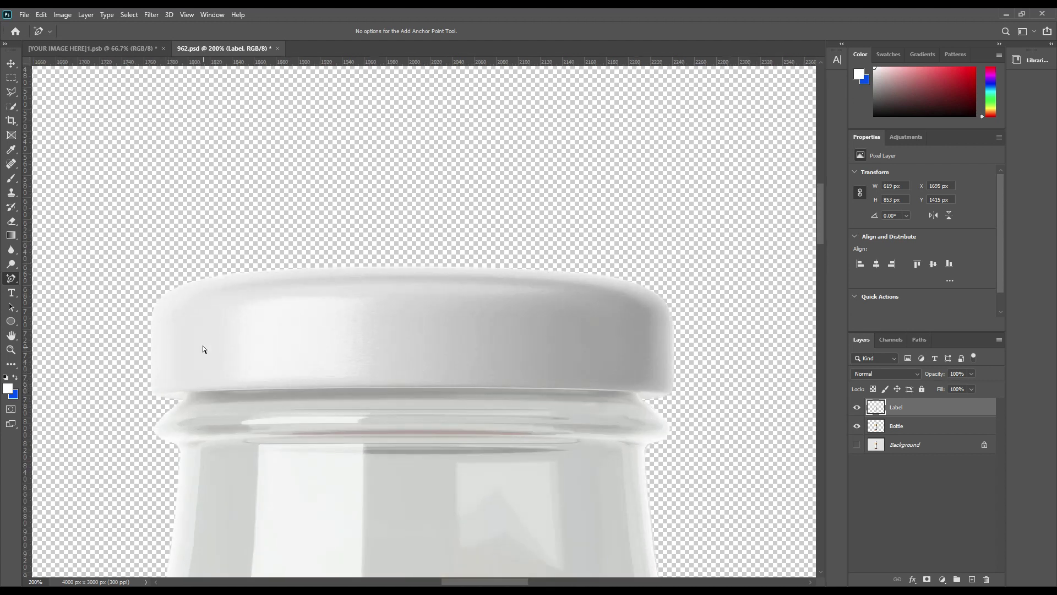
pyautogui.rightClick(11, 278)
pyautogui.click(55, 276)
pyautogui.moveTo(183, 400); pyautogui.dragTo(186, 392)
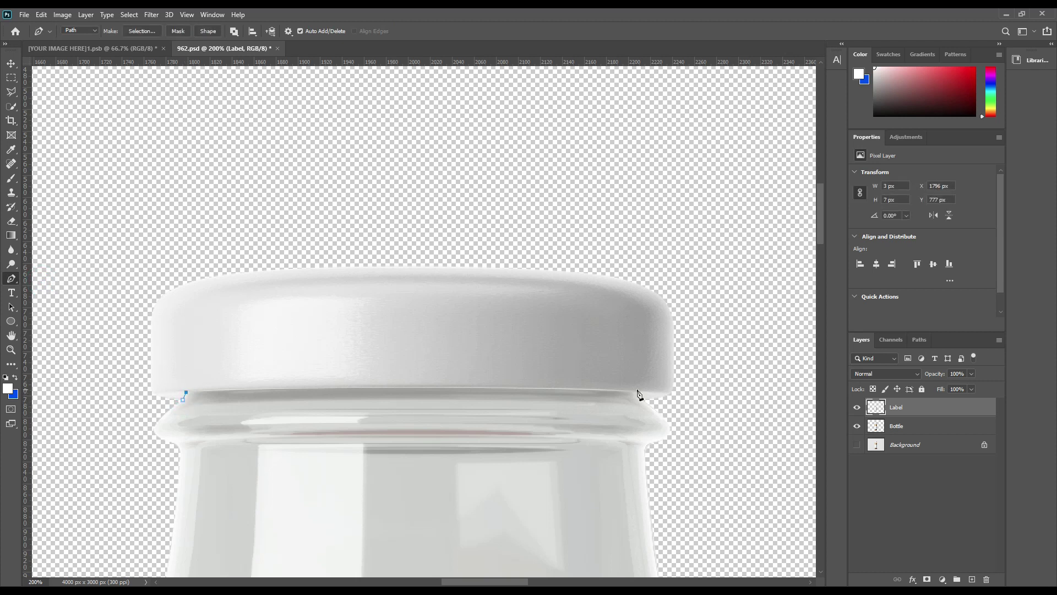
pyautogui.moveTo(637, 393); pyautogui.dragTo(641, 400)
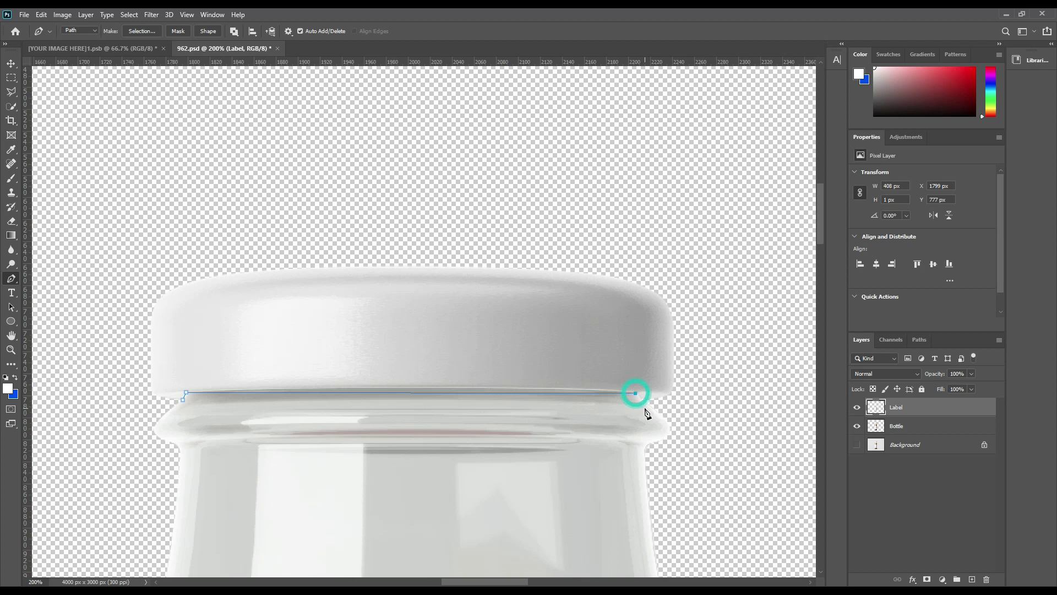
pyautogui.click(637, 397)
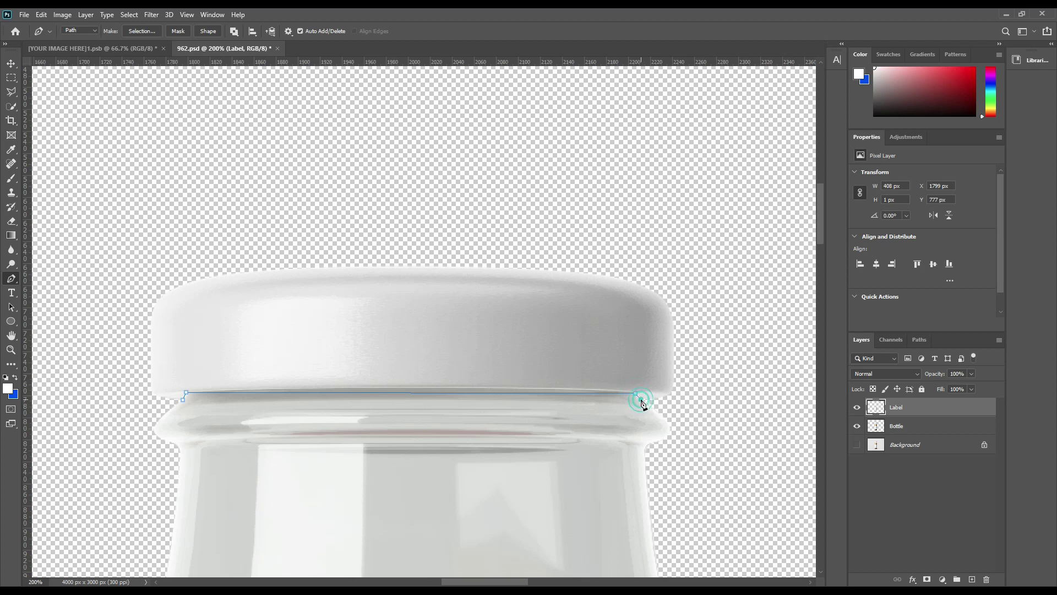
pyautogui.click(672, 408)
pyautogui.click(715, 403)
# Carry the path over the cap's top and down its left side, closing it
pyautogui.click(719, 302)
pyautogui.click(666, 227)
pyautogui.click(455, 222)
pyautogui.click(141, 233)
pyautogui.click(114, 285)
pyautogui.click(107, 367)
pyautogui.click(131, 402)
pyautogui.click(156, 408)
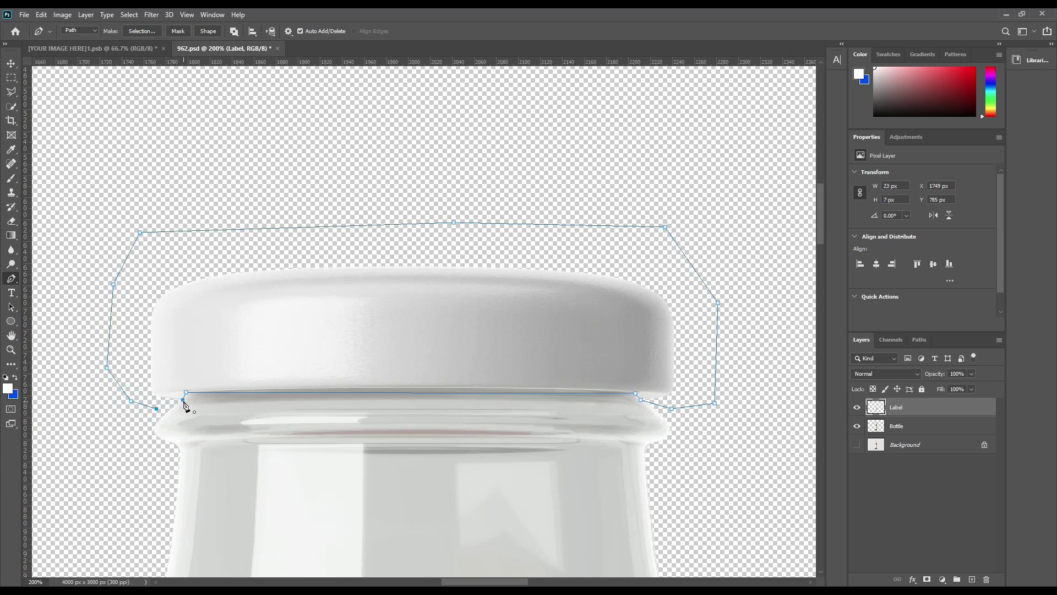
pyautogui.click(184, 401)
# Add an anchor on the path's bottom edge and curve it along the cap rim
pyautogui.moveTo(10, 284); pyautogui.dragTo(51, 314)
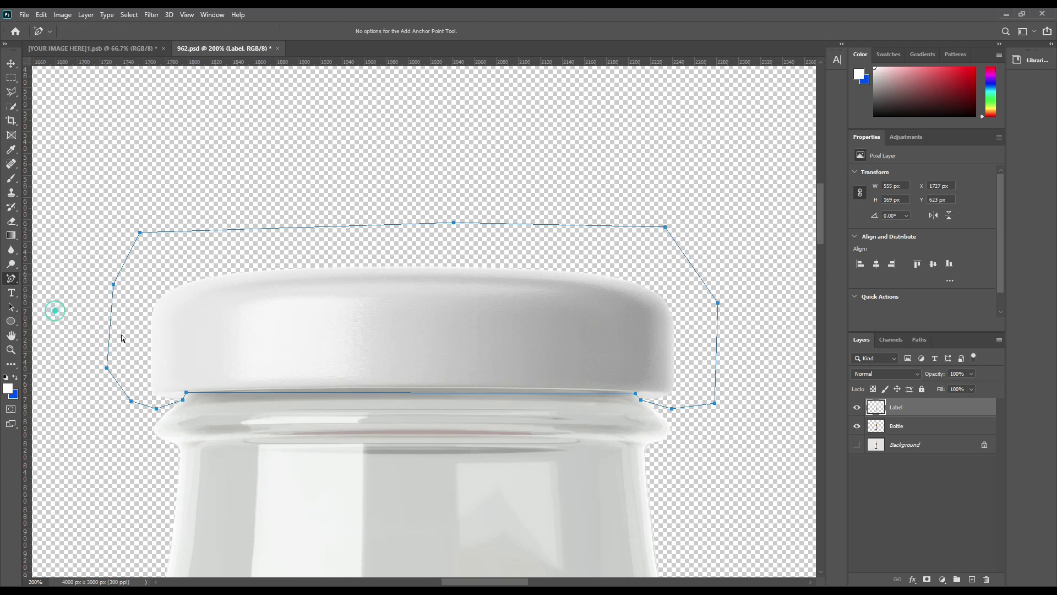
pyautogui.click(434, 394)
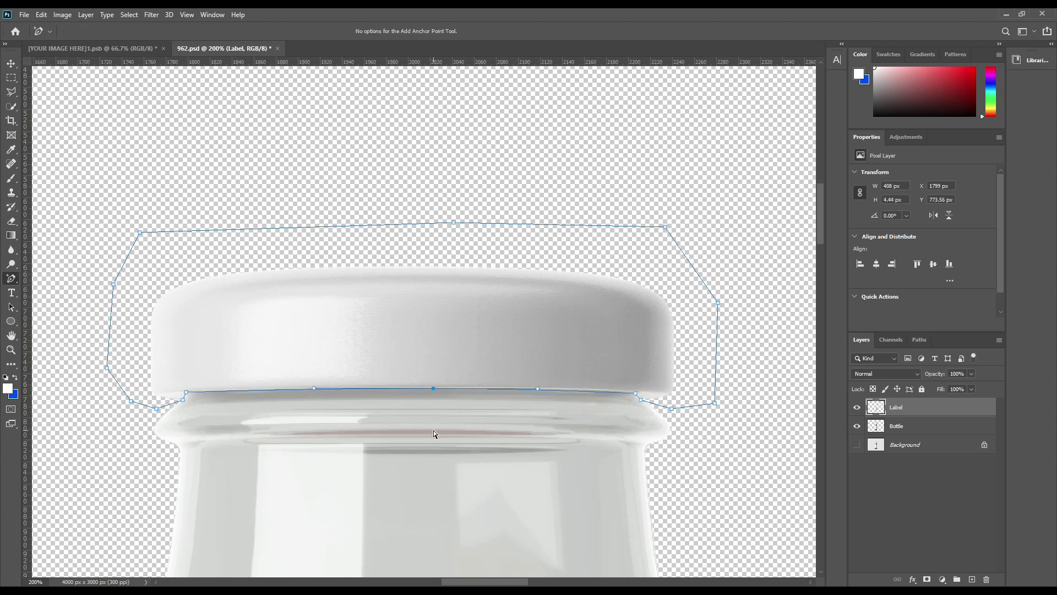
pyautogui.moveTo(539, 393); pyautogui.dragTo(551, 393)
pyautogui.click(315, 391)
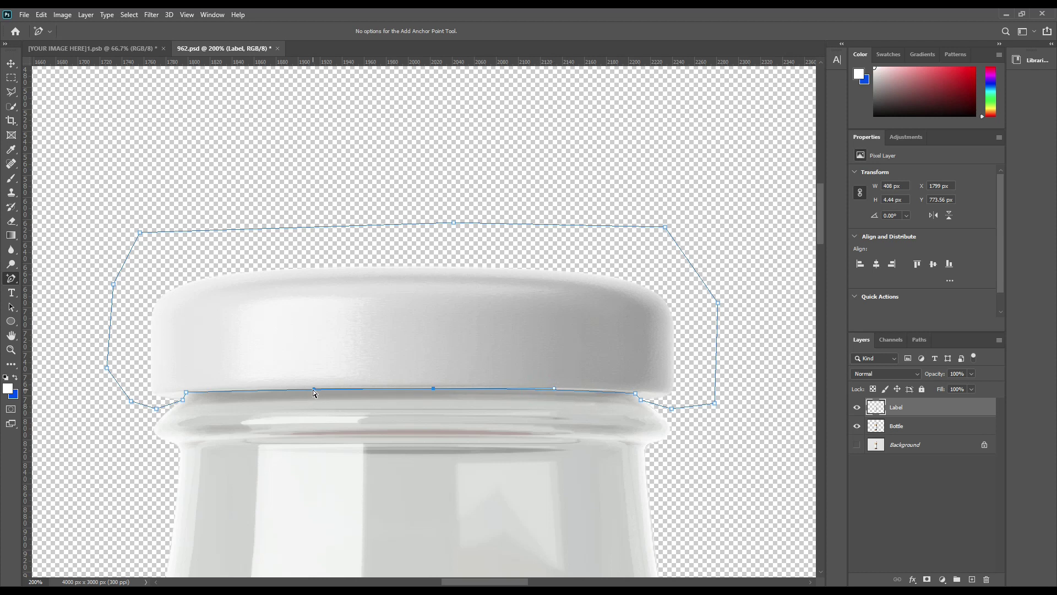
# Turn the cap path into a selection and copy it from the Bottle layer to a new layer
pyautogui.rightClick(462, 286)
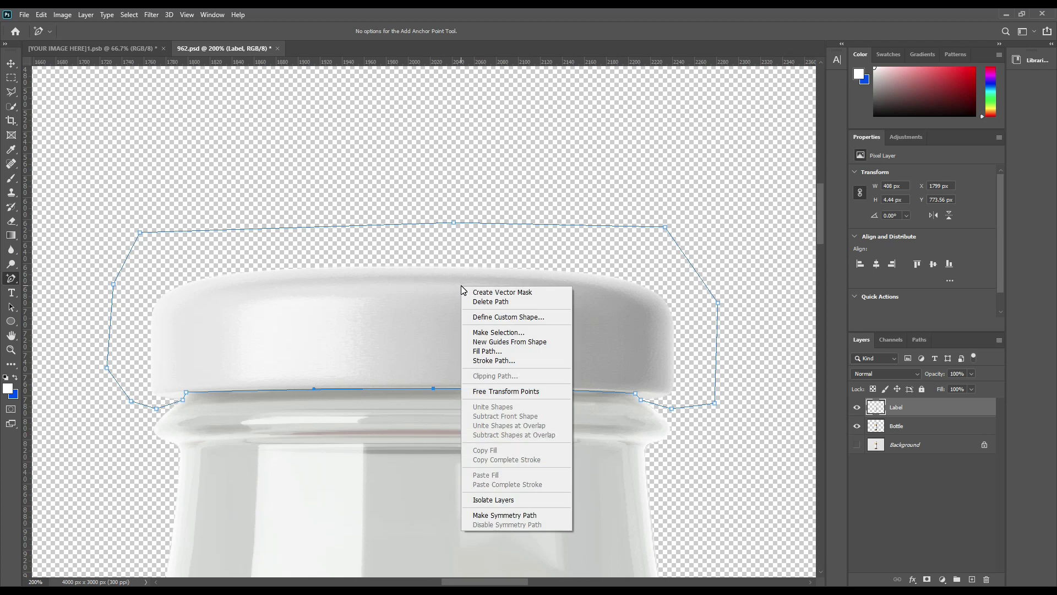
pyautogui.click(509, 333)
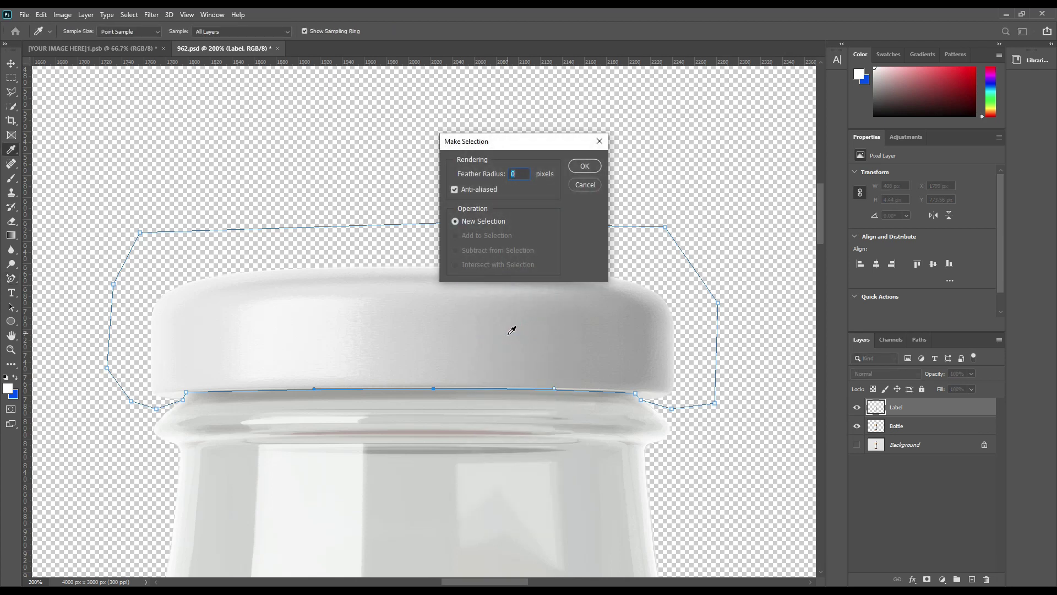
pyautogui.click(587, 166)
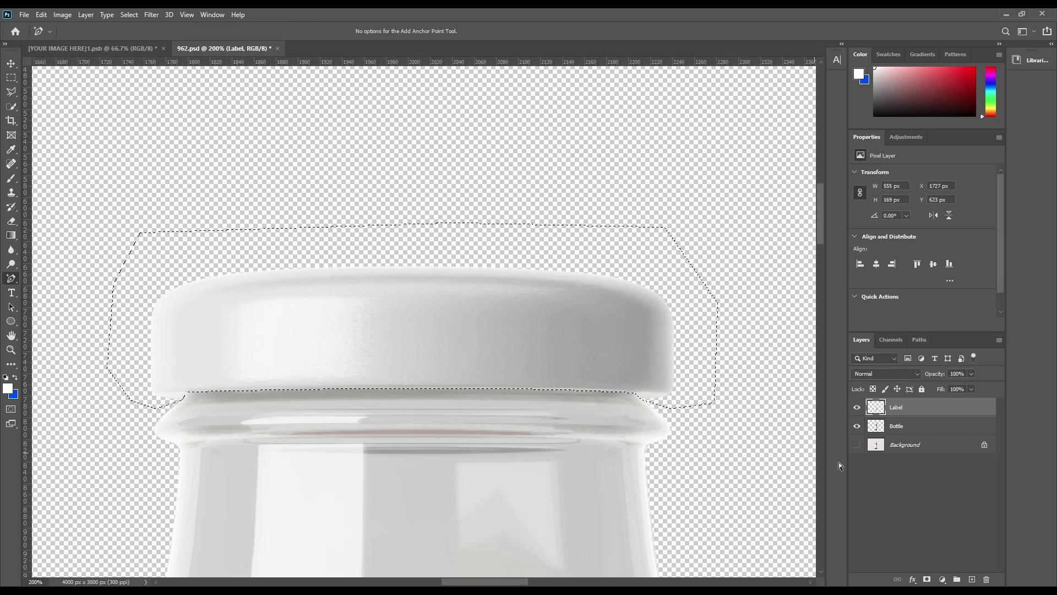
pyautogui.click(915, 427)
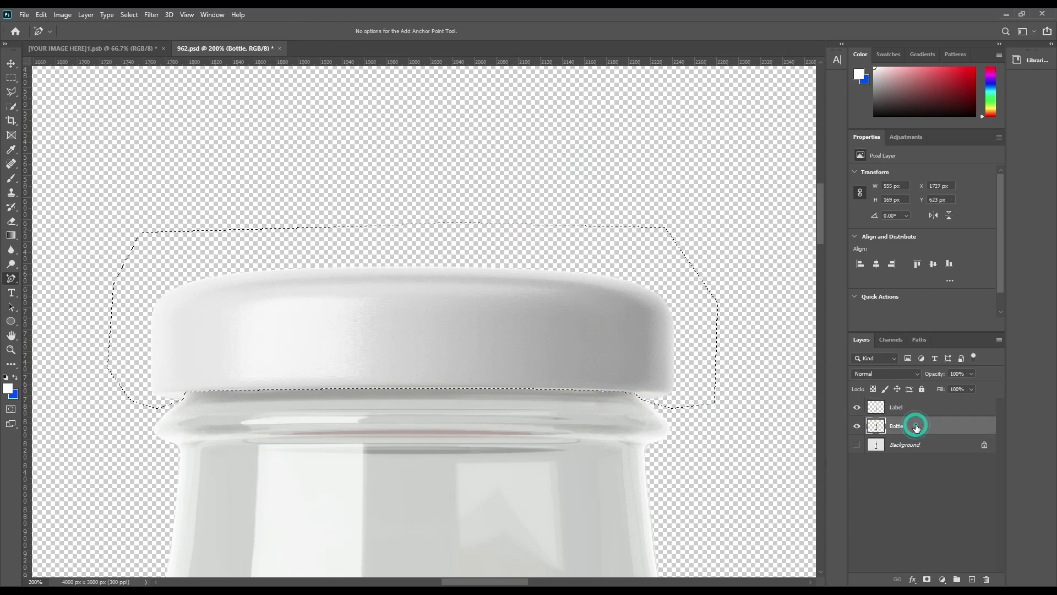
pyautogui.hotkey('ctrl', 'j')
# Move the new layer above Label and name it 'Cap'
pyautogui.moveTo(936, 428); pyautogui.dragTo(930, 405)
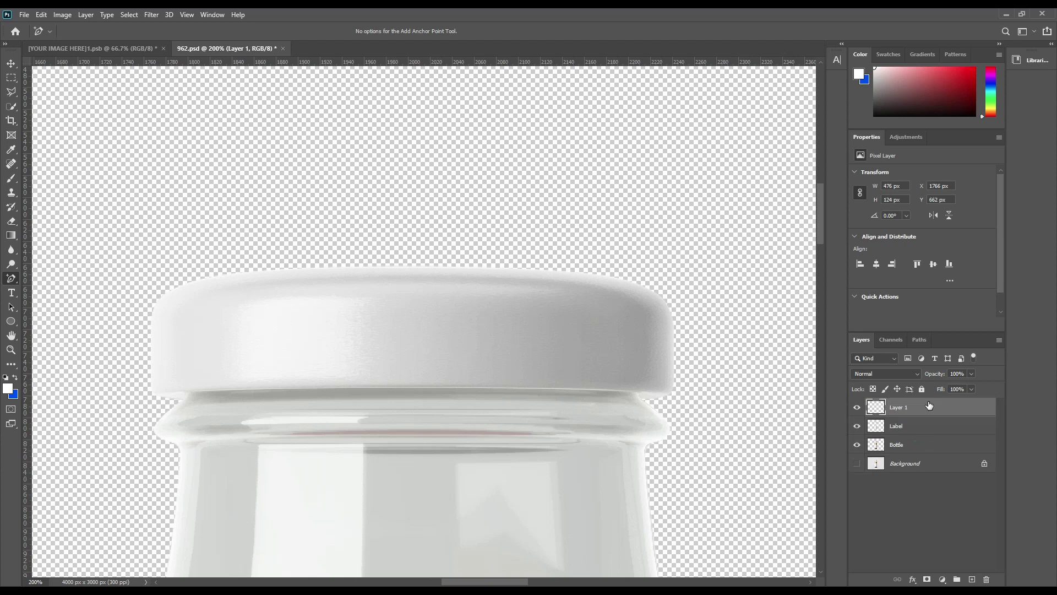
pyautogui.click(858, 445)
pyautogui.click(858, 407)
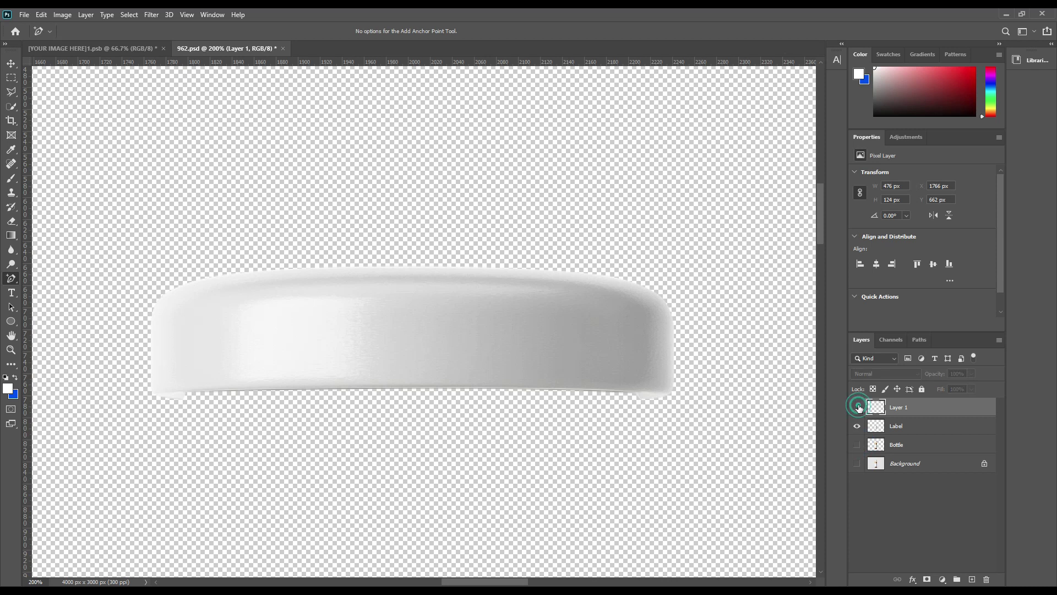
pyautogui.click(858, 408)
pyautogui.doubleClick(899, 407)
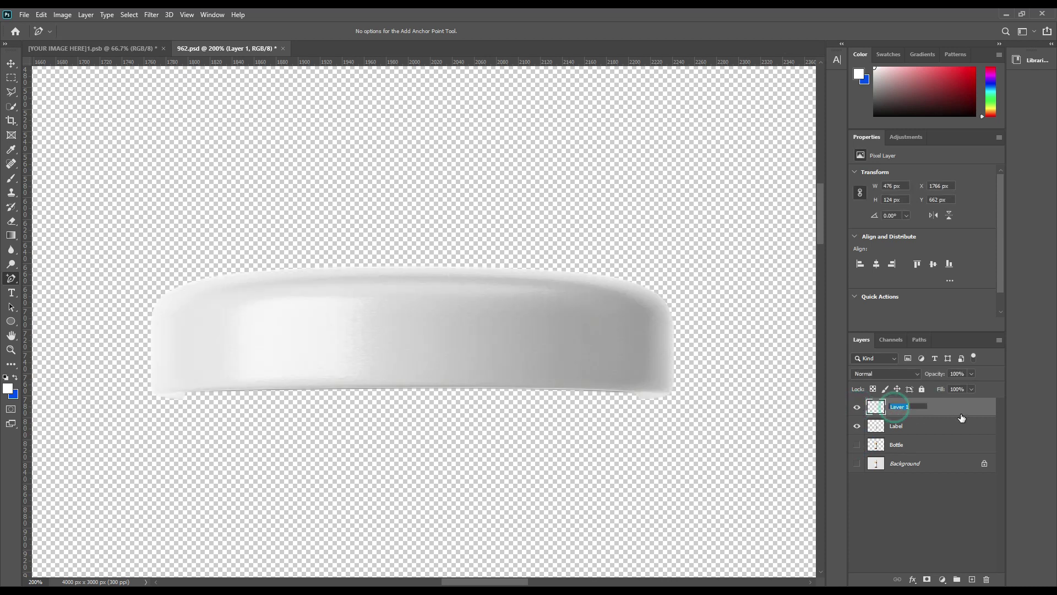
pyautogui.write('Cap')
pyautogui.press('Return')
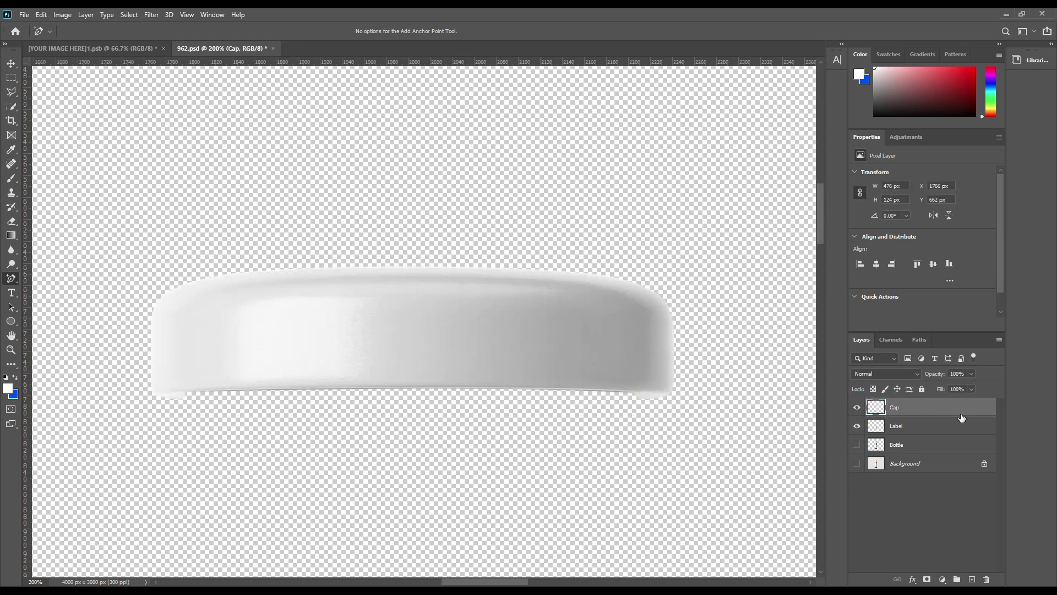
pyautogui.click(857, 445)
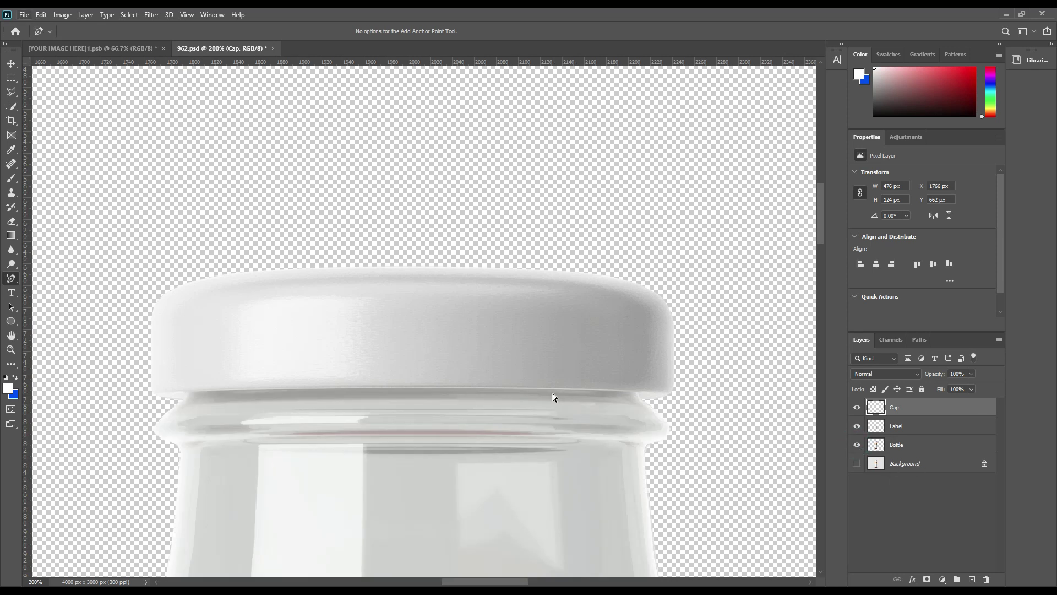
pyautogui.moveTo(529, 456); pyautogui.dragTo(552, 256)
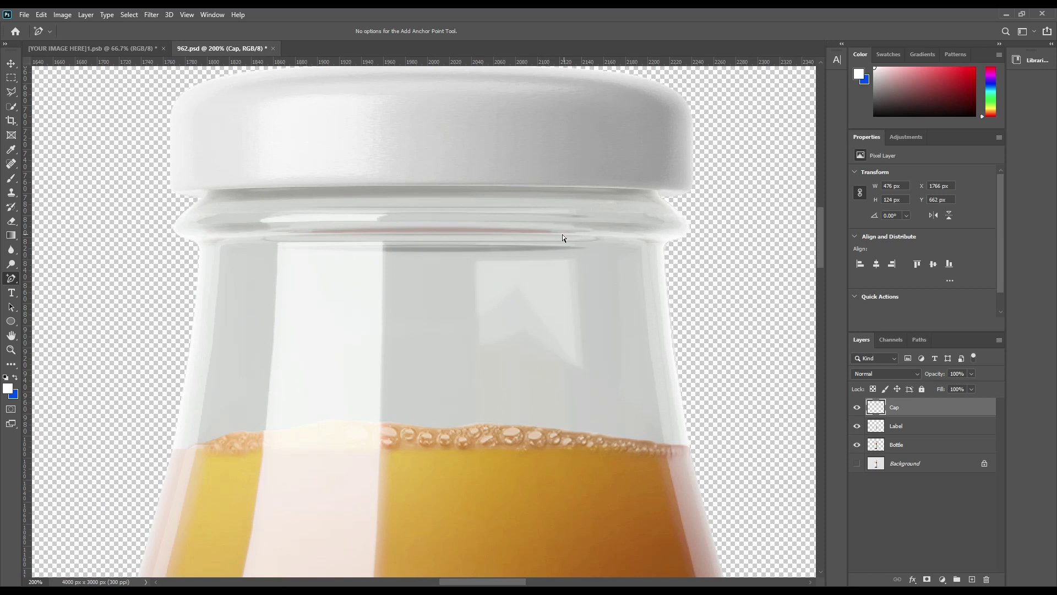
# Trace pen anchors along the juice surface from its left end to its right end
pyautogui.rightClick(11, 278)
pyautogui.click(45, 275)
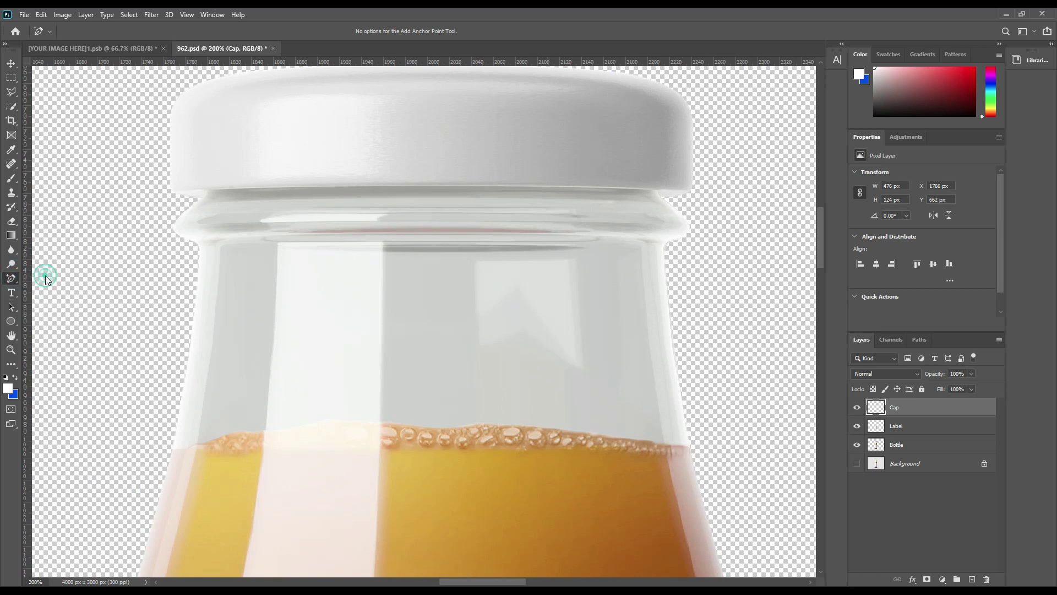
pyautogui.click(137, 449)
pyautogui.click(168, 450)
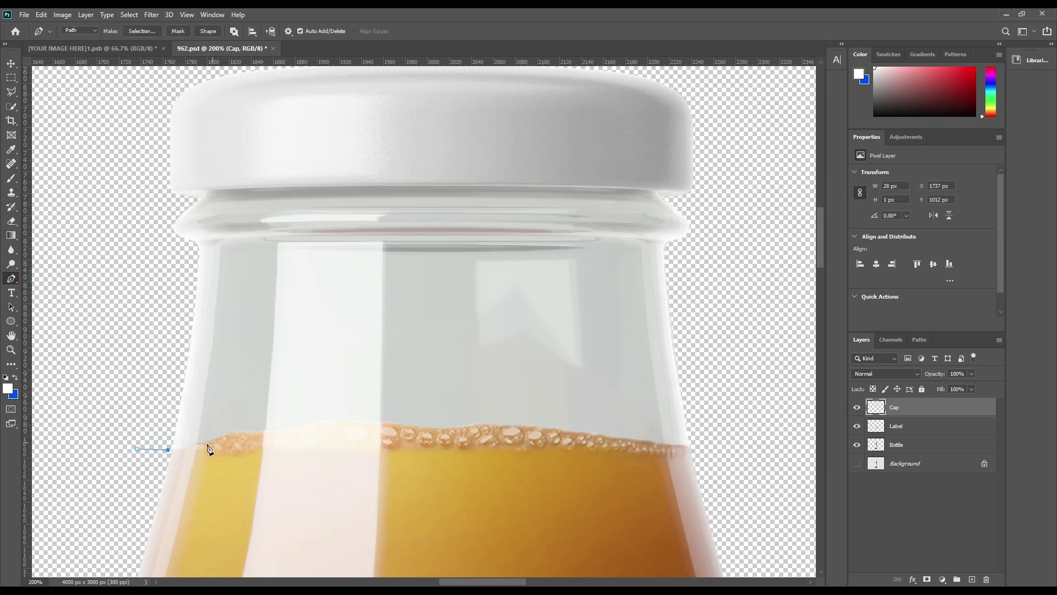
pyautogui.click(188, 449)
pyautogui.click(197, 445)
pyautogui.click(203, 444)
pyautogui.click(373, 424)
pyautogui.click(502, 425)
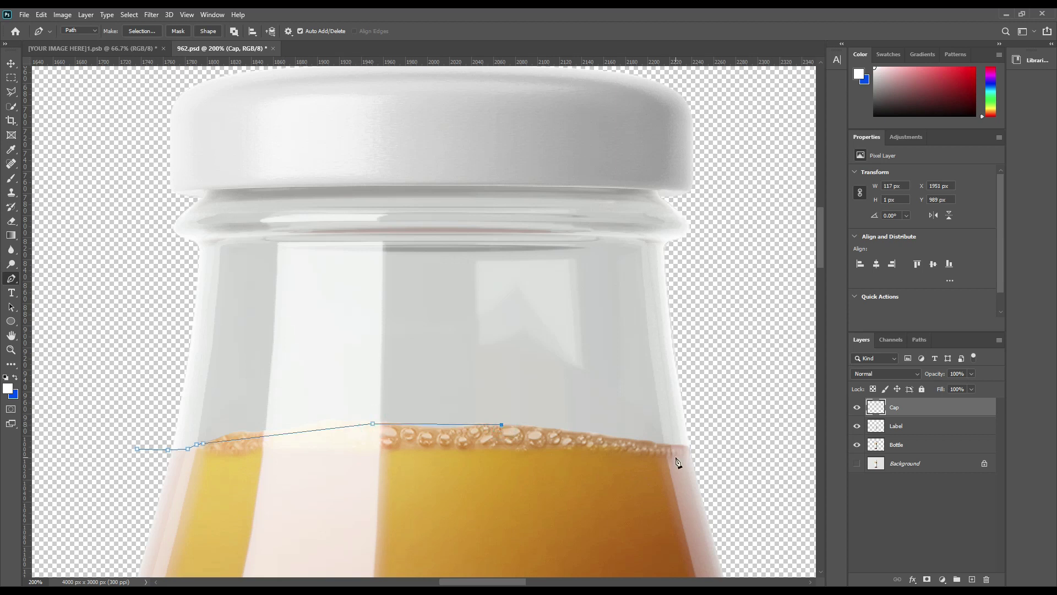
pyautogui.click(689, 445)
# Run the path up the glass's right side, under the cap, down the left side, and close it
pyautogui.click(719, 444)
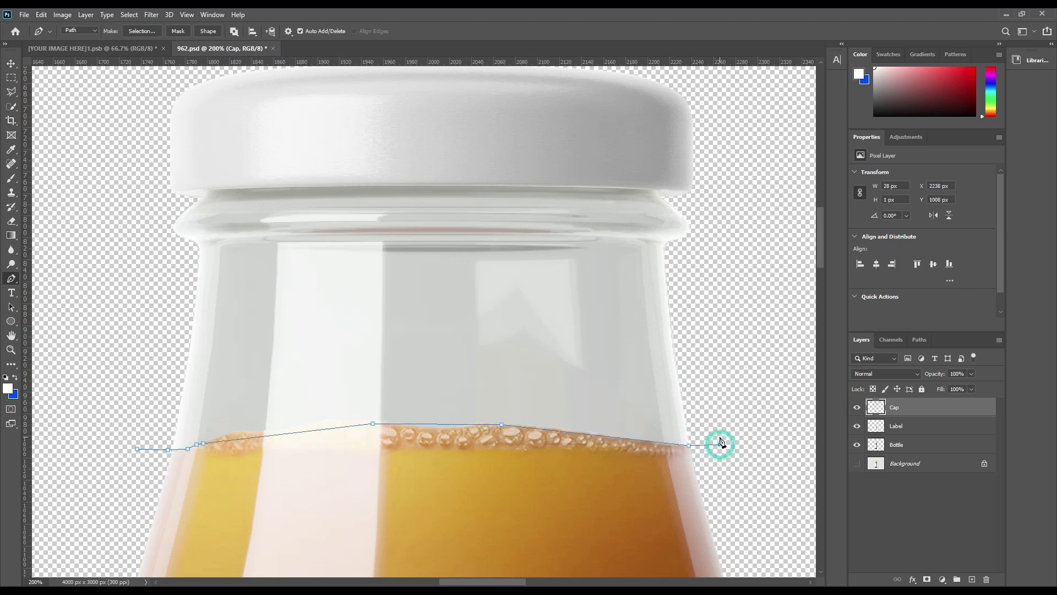
pyautogui.click(714, 285)
pyautogui.click(715, 211)
pyautogui.click(660, 196)
pyautogui.click(657, 191)
pyautogui.click(207, 190)
pyautogui.click(202, 197)
pyautogui.click(182, 198)
pyautogui.click(147, 211)
pyautogui.click(105, 265)
pyautogui.click(138, 453)
pyautogui.rightClick(11, 278)
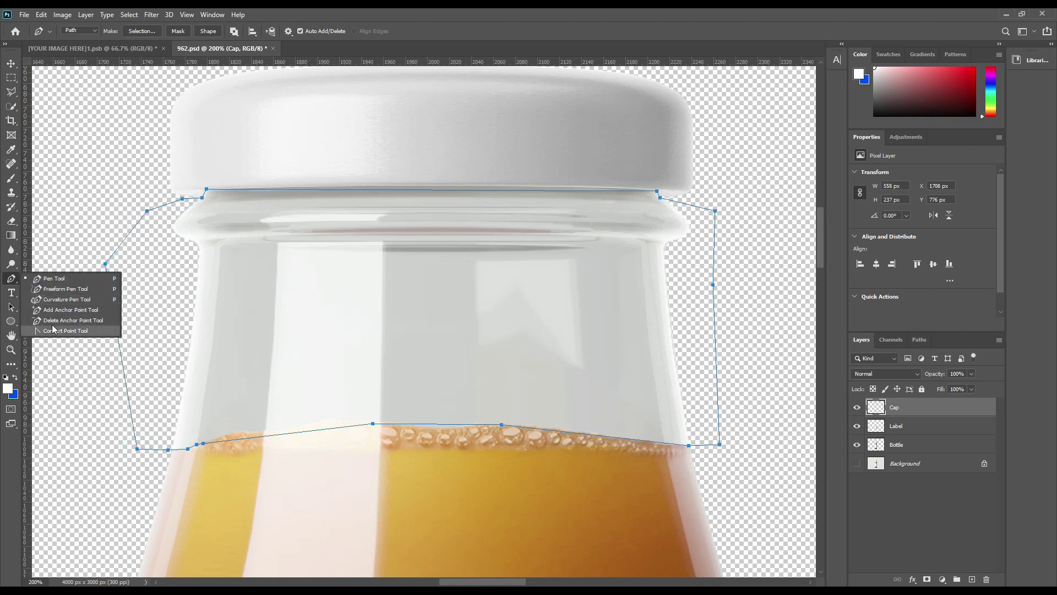
# Add points along the path's bottom edge so it follows the foamy juice line
pyautogui.click(53, 310)
pyautogui.click(235, 439)
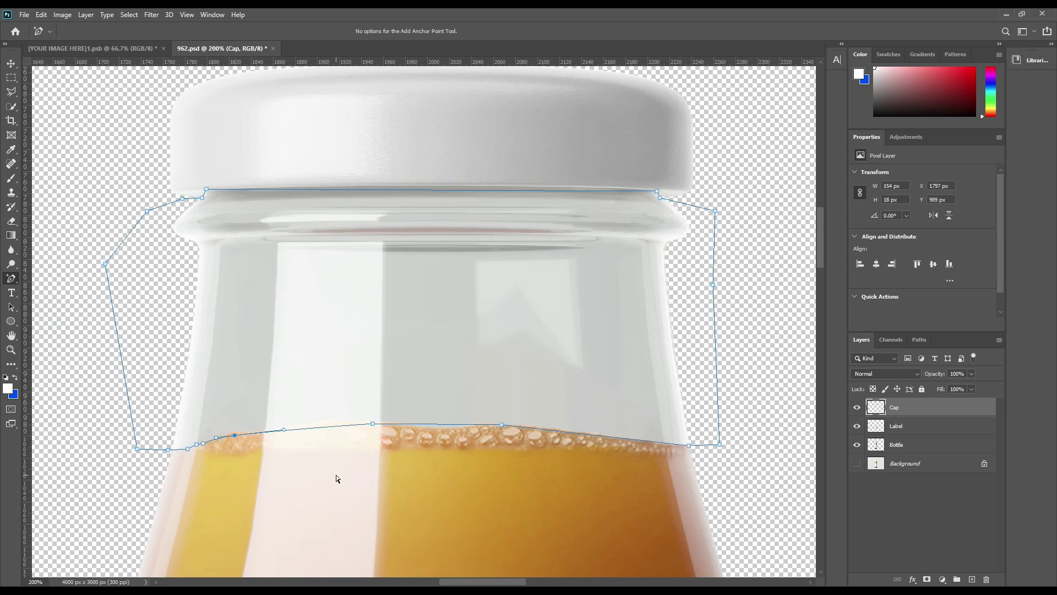
pyautogui.click(264, 431)
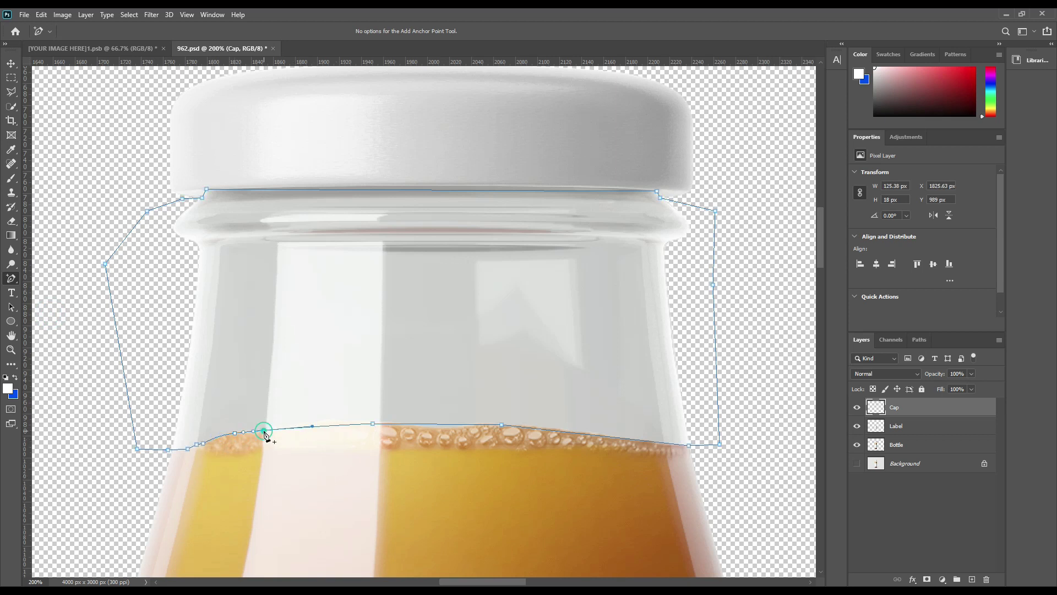
pyautogui.click(327, 426)
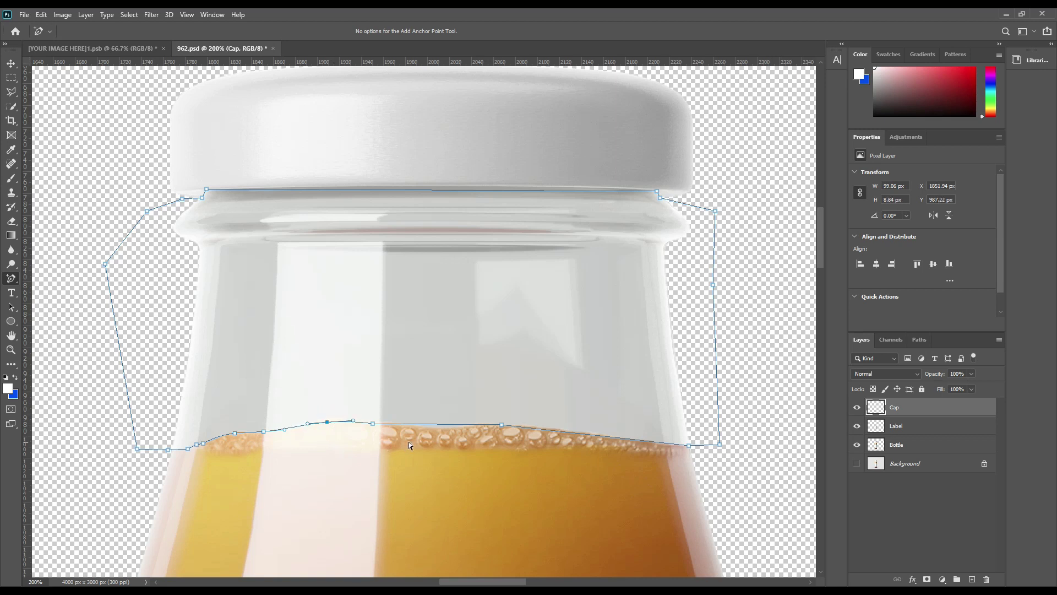
pyautogui.click(385, 422)
pyautogui.click(435, 424)
pyautogui.click(409, 424)
pyautogui.click(480, 425)
pyautogui.click(550, 429)
pyautogui.click(659, 444)
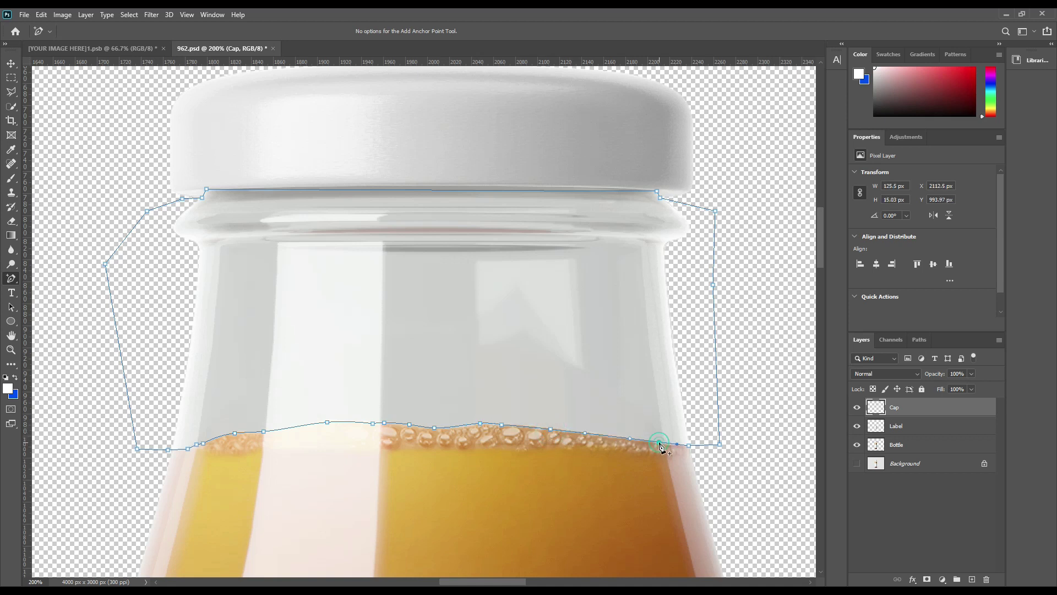
pyautogui.click(647, 441)
pyautogui.click(593, 433)
pyautogui.click(618, 436)
pyautogui.click(678, 446)
pyautogui.press('Down')
# Add and nudge points on the top edge so it hugs the cap's underside
pyautogui.click(438, 190)
pyautogui.press('Up')
pyautogui.press('Up')
pyautogui.press('Up')
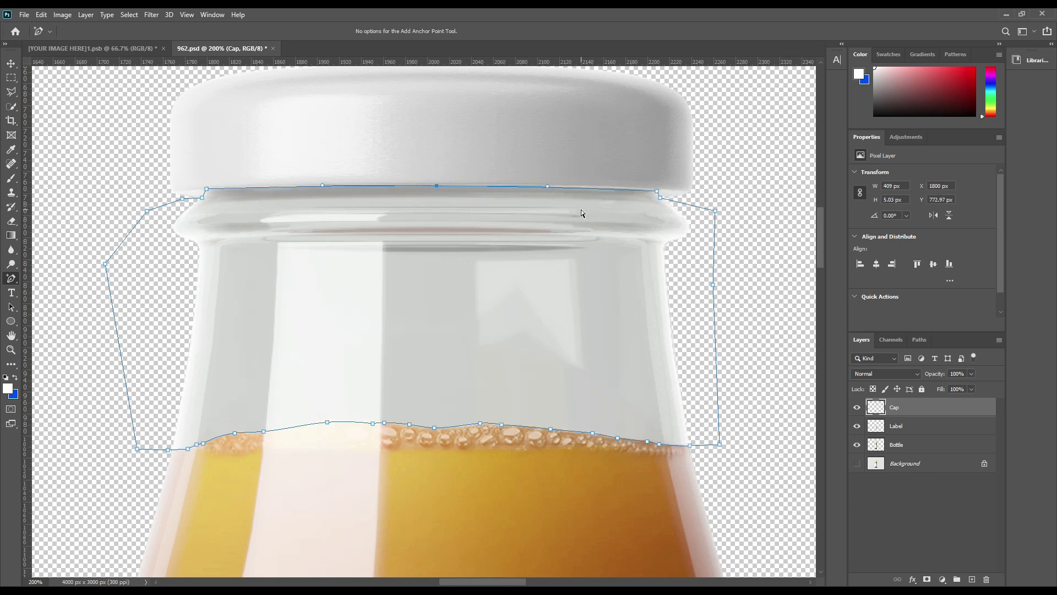
pyautogui.keyDown('ctrl'); pyautogui.click(206, 189); pyautogui.keyUp('ctrl')
pyautogui.press('Down')
pyautogui.click(617, 188)
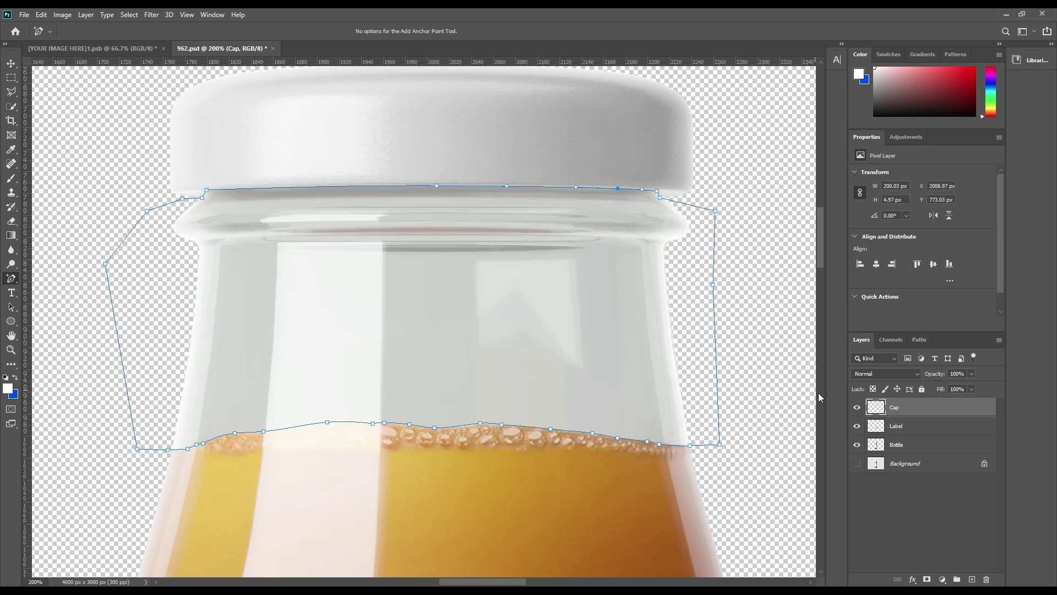
pyautogui.rightClick(506, 278)
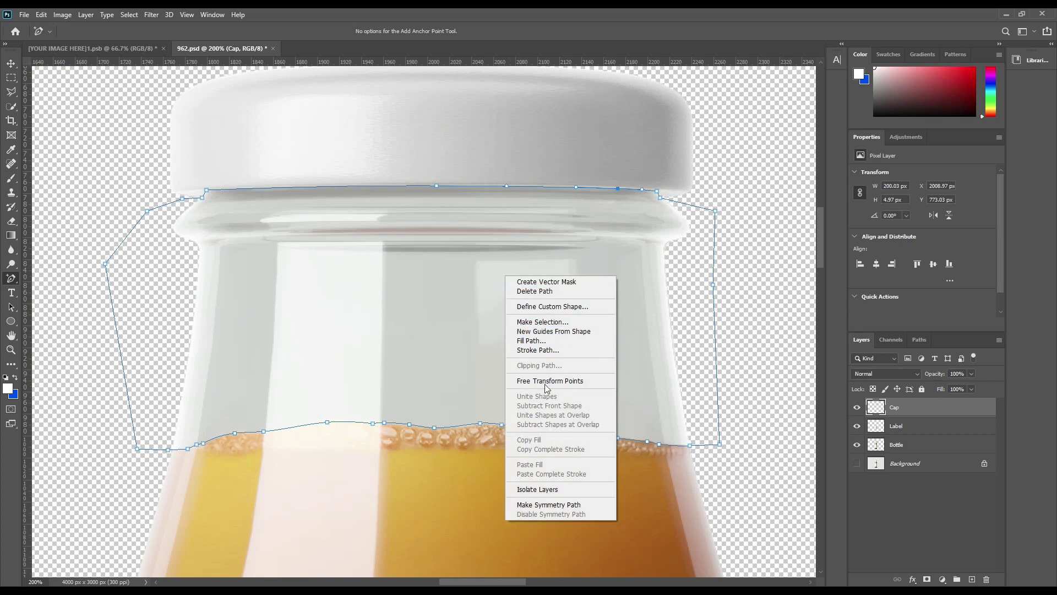
# Turn the glass neck path into a selection and copy it from Bottle onto a new layer
pyautogui.click(542, 322)
pyautogui.click(584, 166)
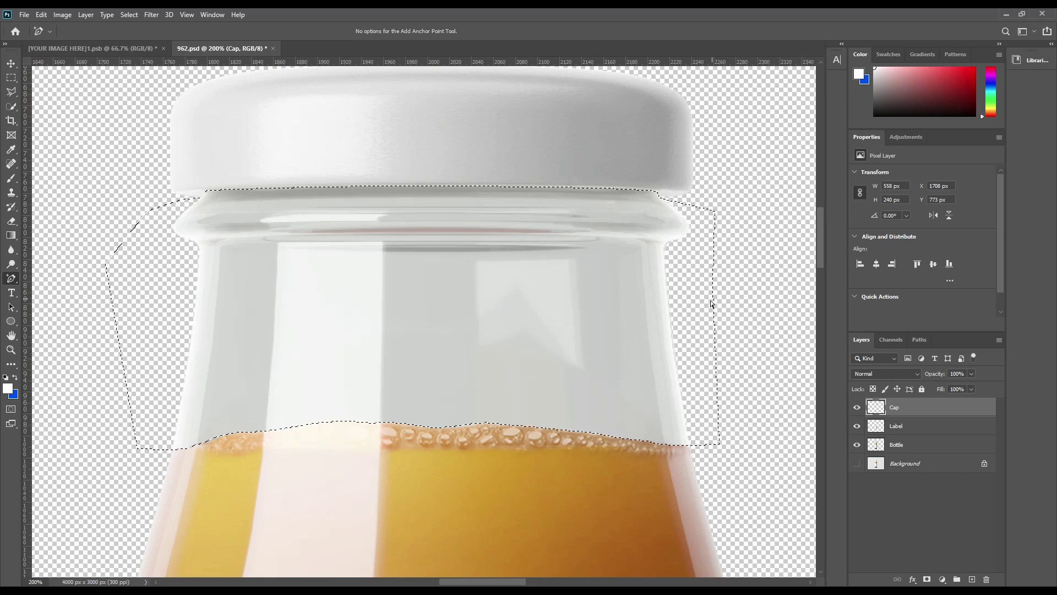
pyautogui.click(901, 445)
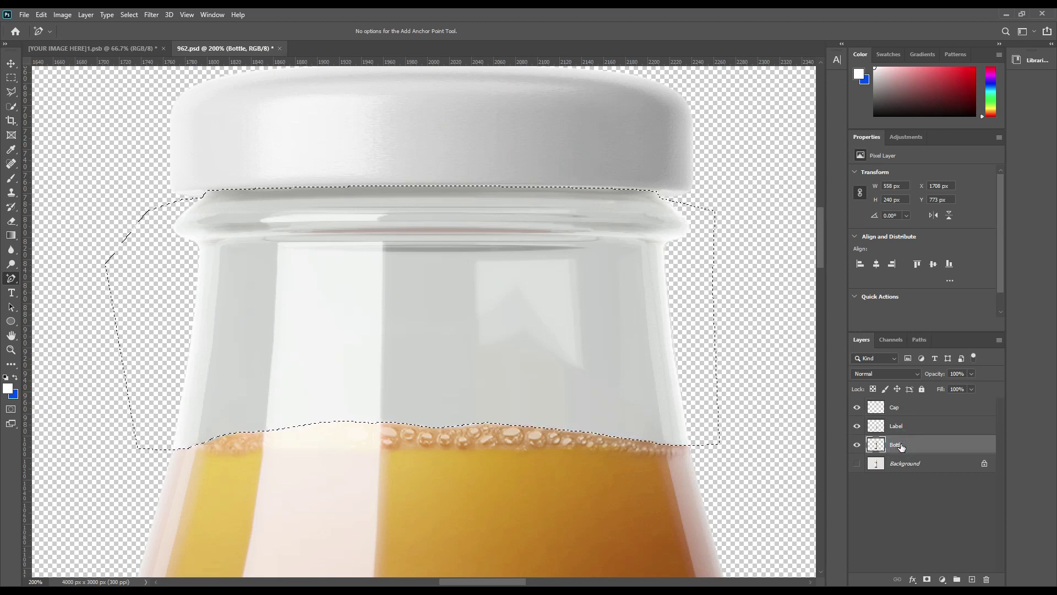
pyautogui.hotkey('ctrl', 'j')
# Name the new layer 'Glass', then fit the whole canvas in the window
pyautogui.doubleClick(901, 445)
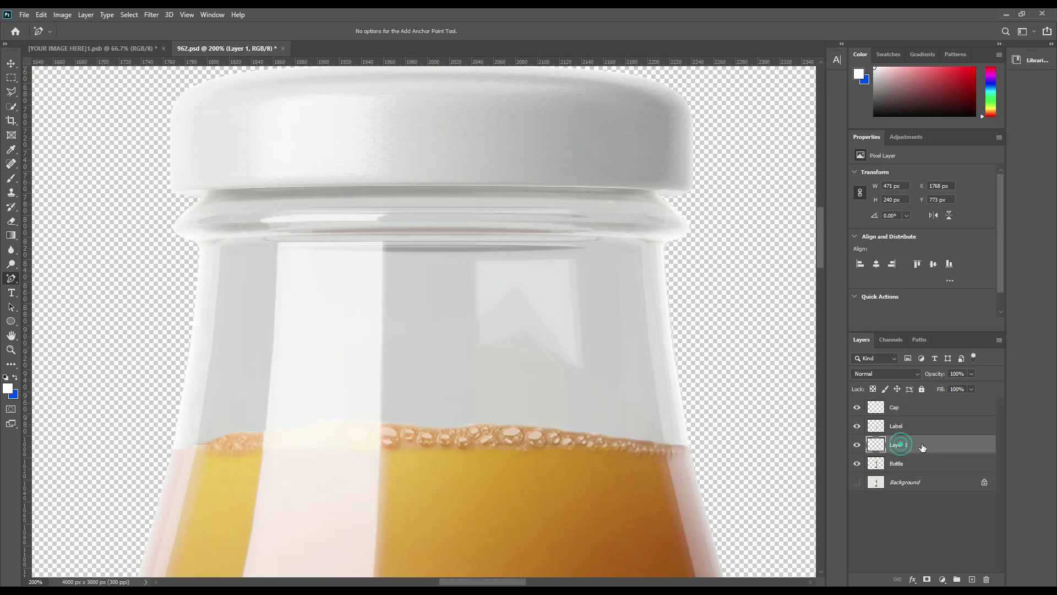
pyautogui.write('Glas')
pyautogui.press('Return')
pyautogui.doubleClick(908, 446)
pyautogui.click(909, 446)
pyautogui.write('ss')
pyautogui.press('Return')
pyautogui.click(914, 478)
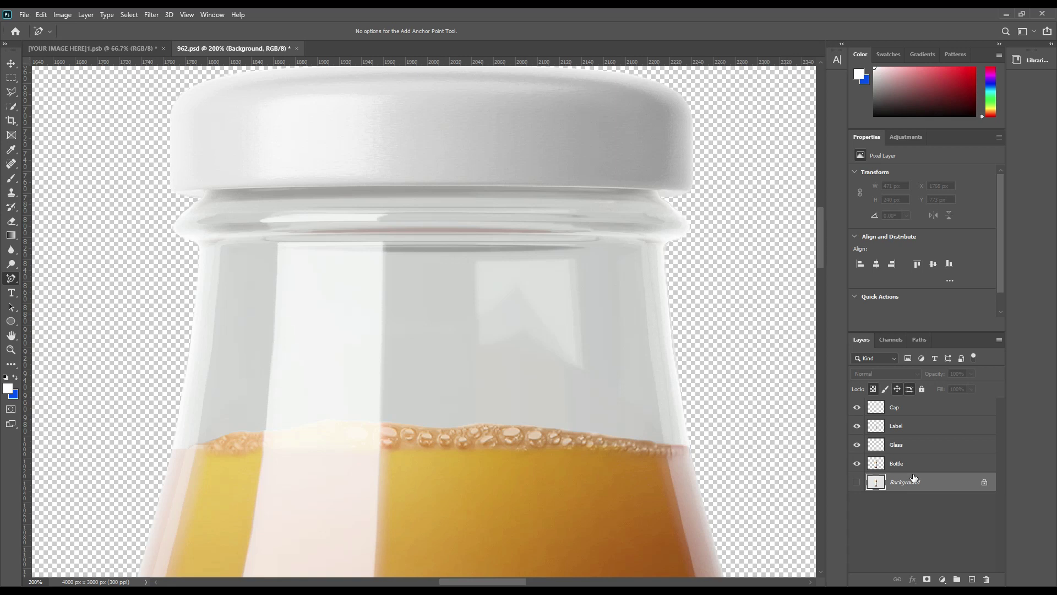
pyautogui.hotkey('ctrl', '0')
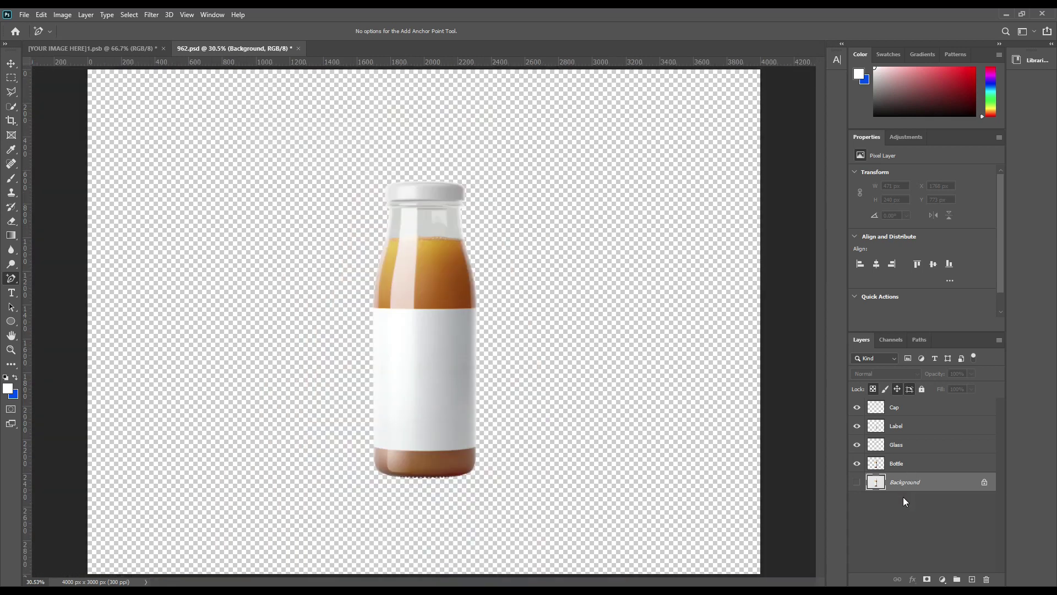
# Make the Background layer visible again, then select the Cap layer
pyautogui.click(905, 501)
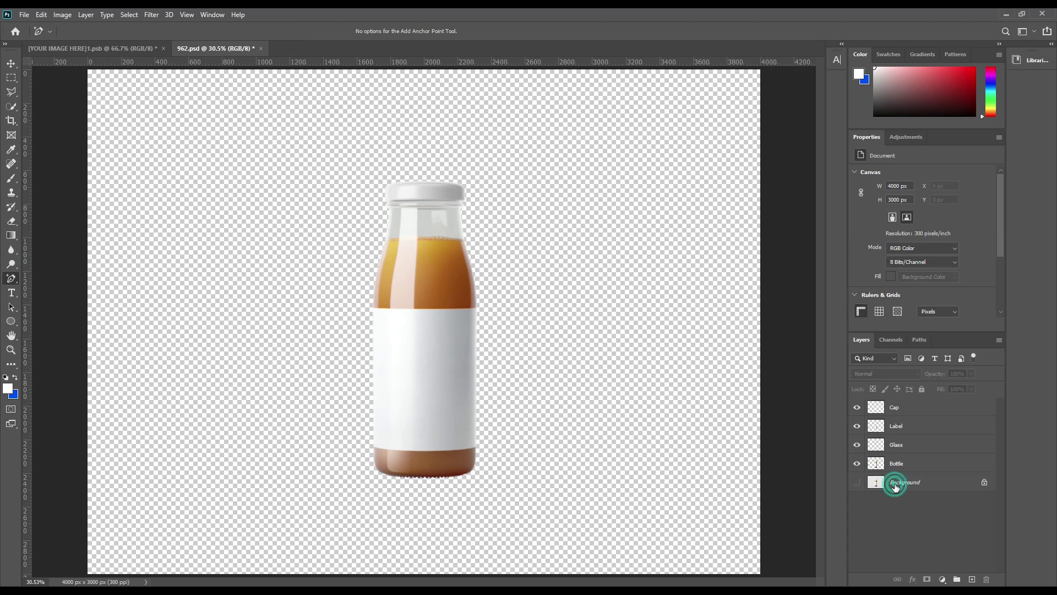
pyautogui.click(892, 483)
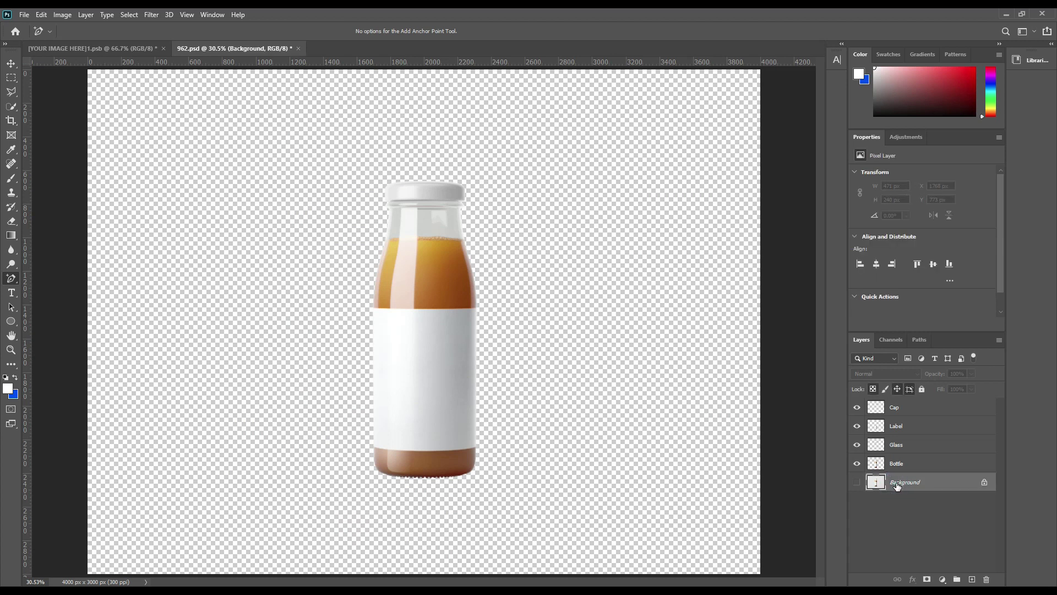
pyautogui.click(858, 482)
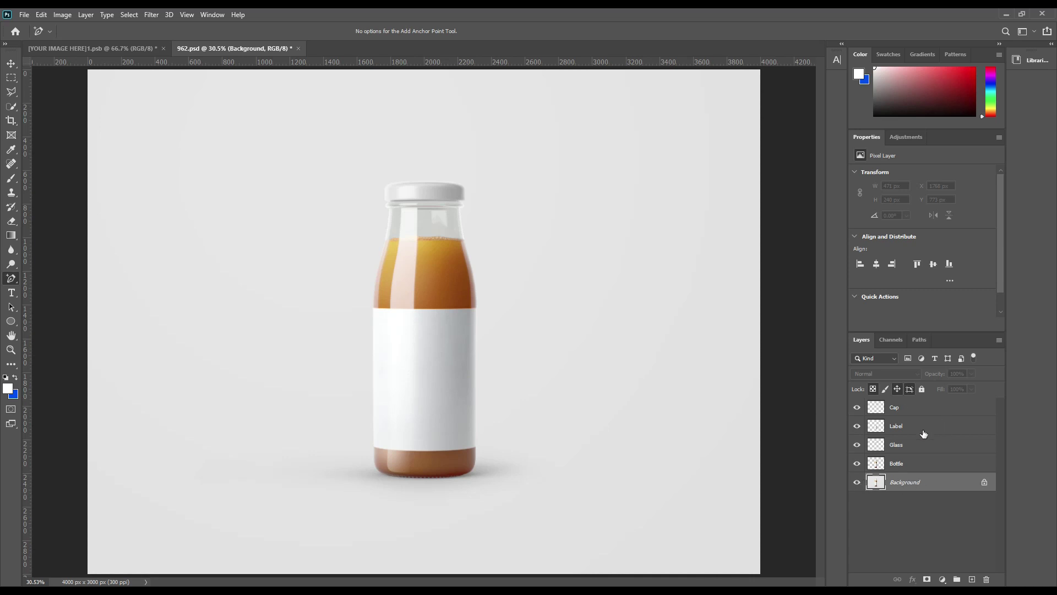
pyautogui.click(916, 413)
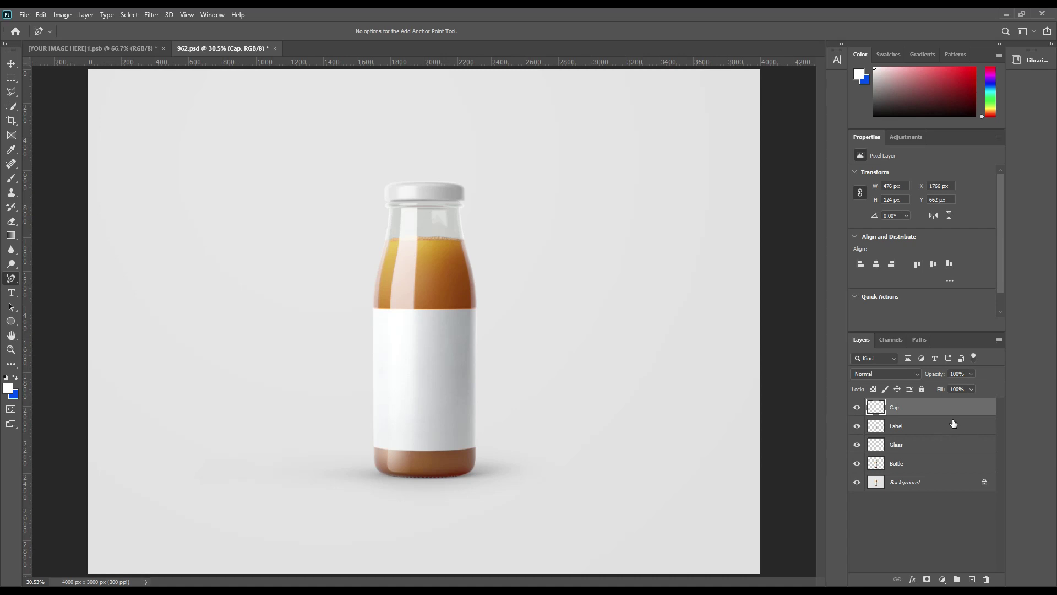
# Draw a rectangle over the bottle's label area above the Bottle layer
pyautogui.click(920, 466)
pyautogui.moveTo(14, 320); pyautogui.dragTo(36, 324)
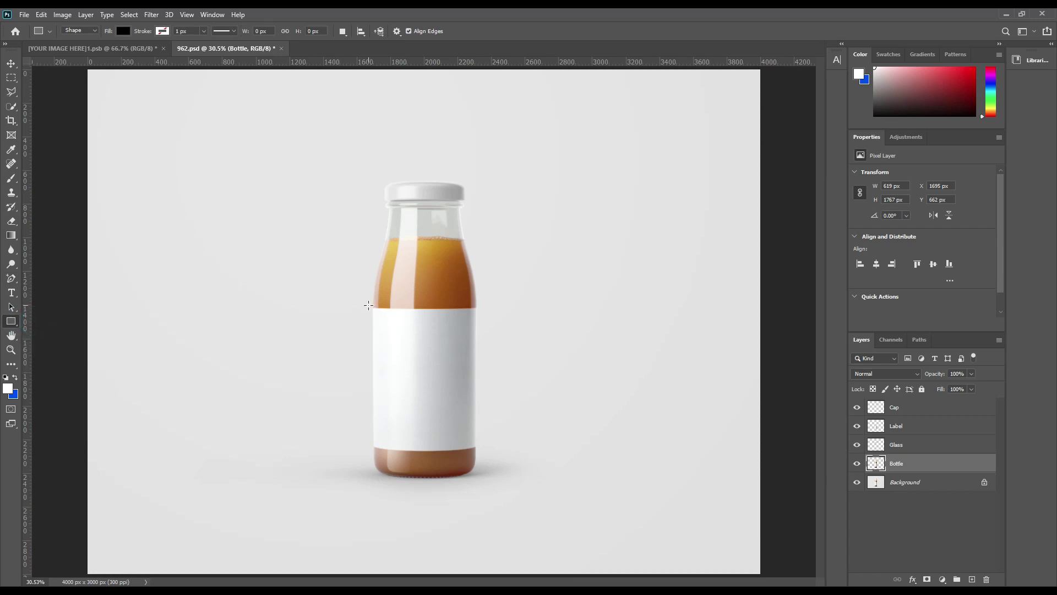
pyautogui.moveTo(368, 305); pyautogui.dragTo(479, 455)
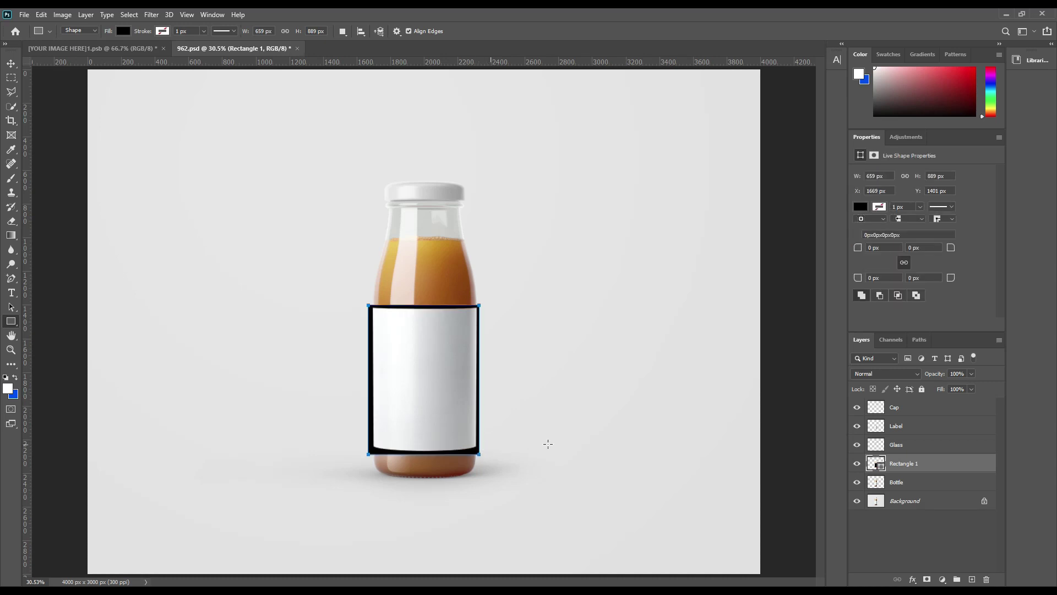
# Nudge the rectangle right and widen it to 858.67 px, past both bottle sides
pyautogui.click(11, 64)
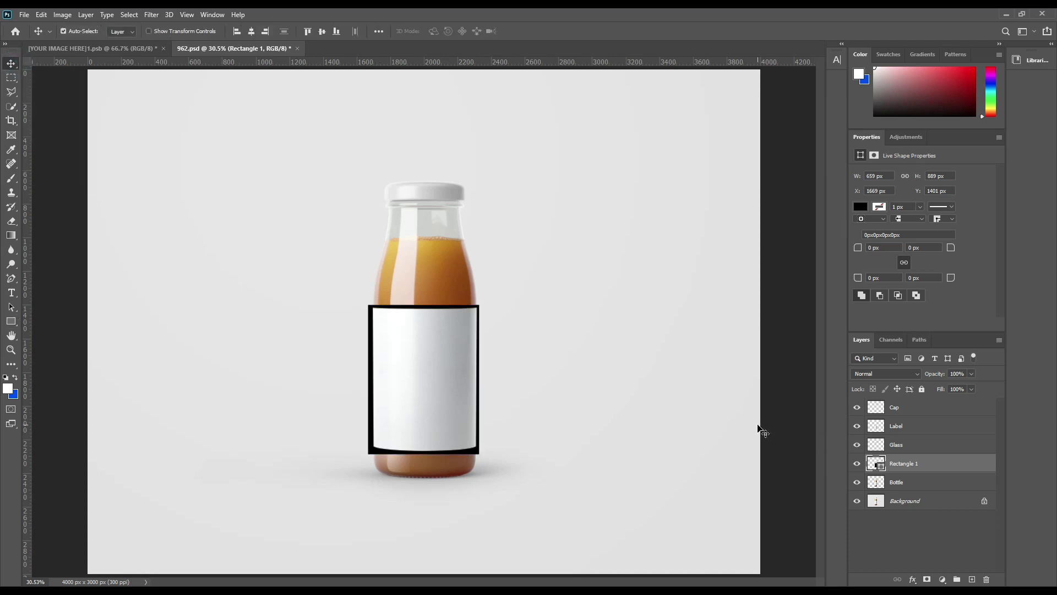
pyautogui.press('Right')
pyautogui.press('Right')
pyautogui.press('Right')
pyautogui.press('Right')
pyautogui.press('Right')
pyautogui.press('Right')
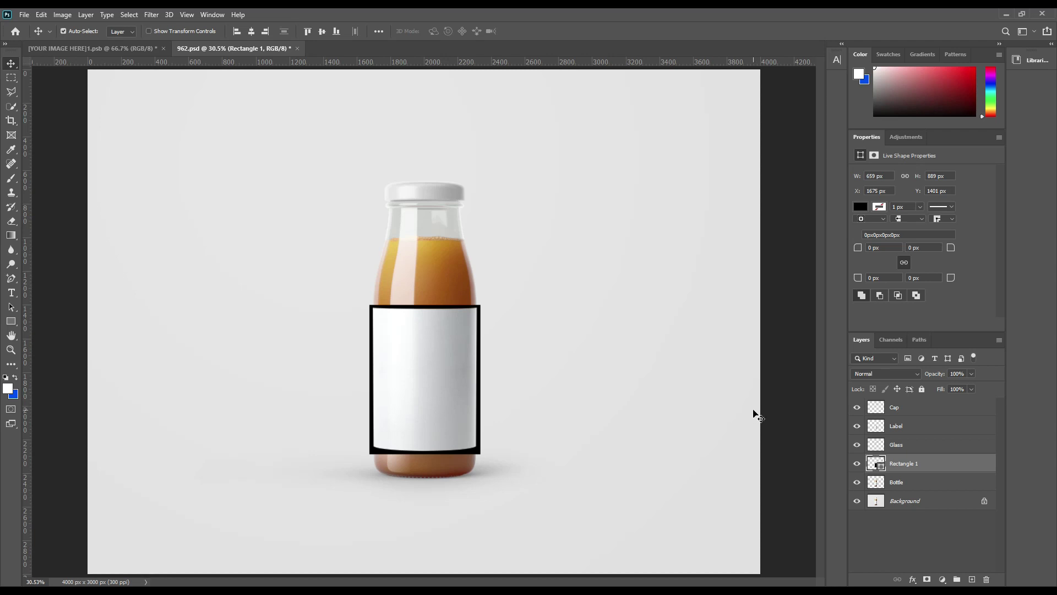
pyautogui.hotkey('ctrl', 't')
pyautogui.moveTo(480, 379)
pyautogui.mouseDown()
pyautogui.moveTo(515, 380)
pyautogui.moveTo(484, 378)
pyautogui.mouseUp()
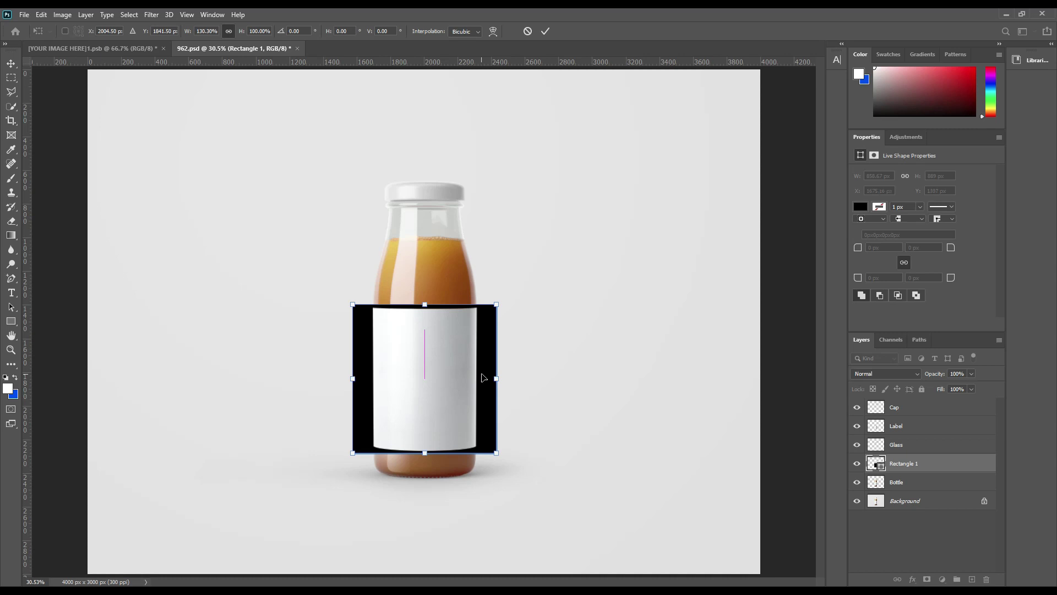
pyautogui.click(546, 30)
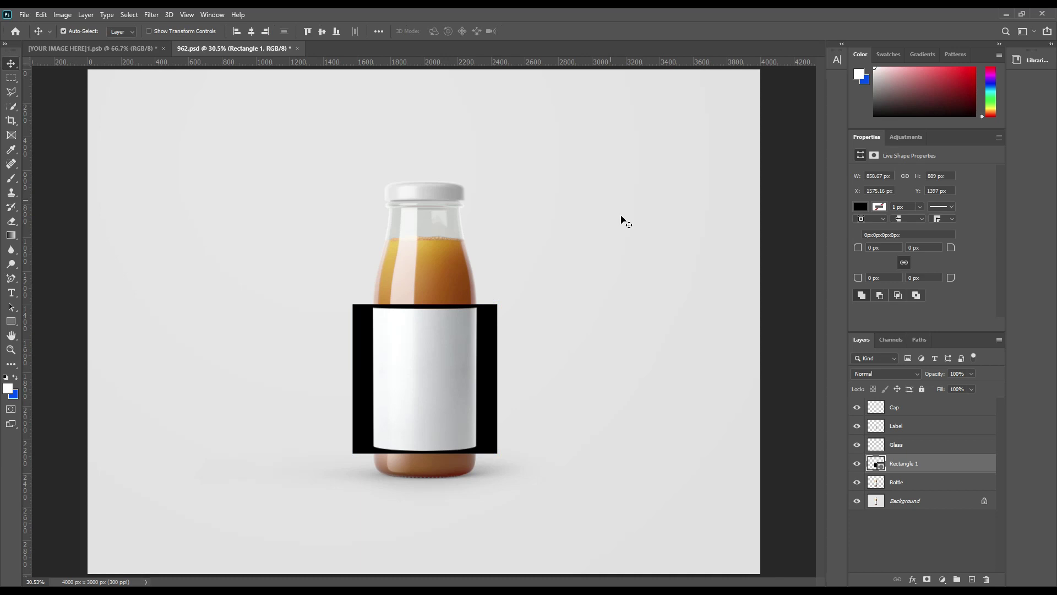
# Convert Rectangle 1 to a smart object and move it below the Bottle layer
pyautogui.rightClick(920, 465)
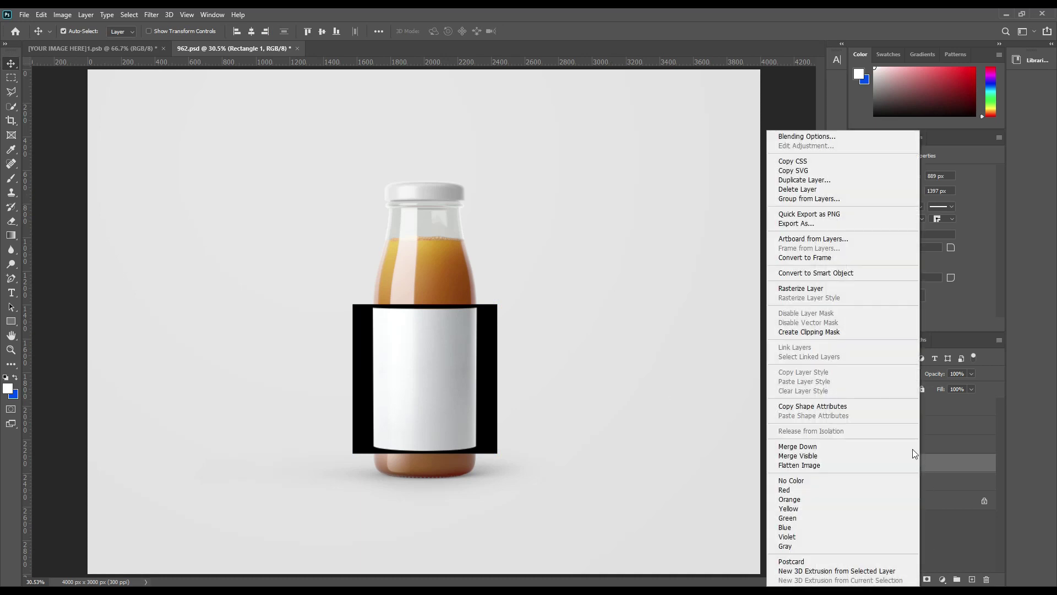
pyautogui.click(834, 274)
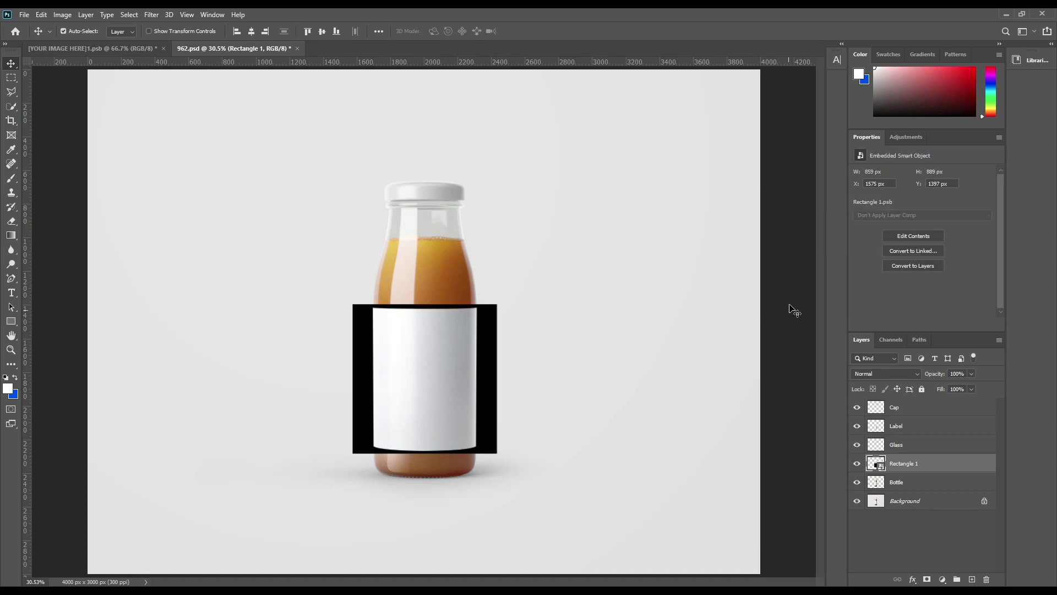
pyautogui.moveTo(909, 464); pyautogui.dragTo(909, 491)
pyautogui.click(908, 464)
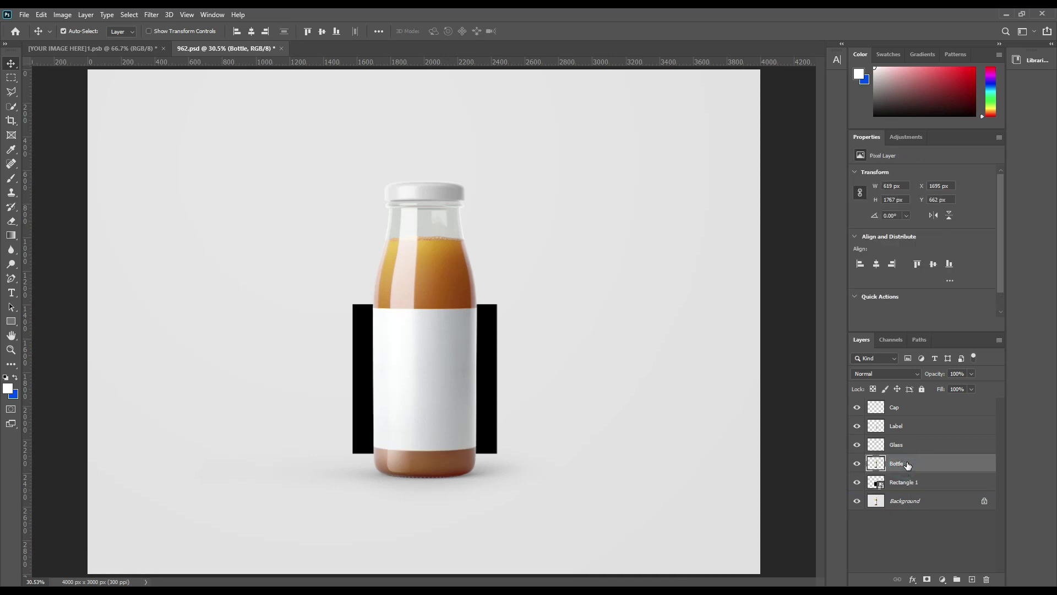
# Group the Cap through Bottle layers, hide the group and name it 'Object ID'
pyautogui.keyDown('shift'); pyautogui.click(903, 408); pyautogui.keyUp('shift')
pyautogui.moveTo(918, 454); pyautogui.dragTo(936, 531)
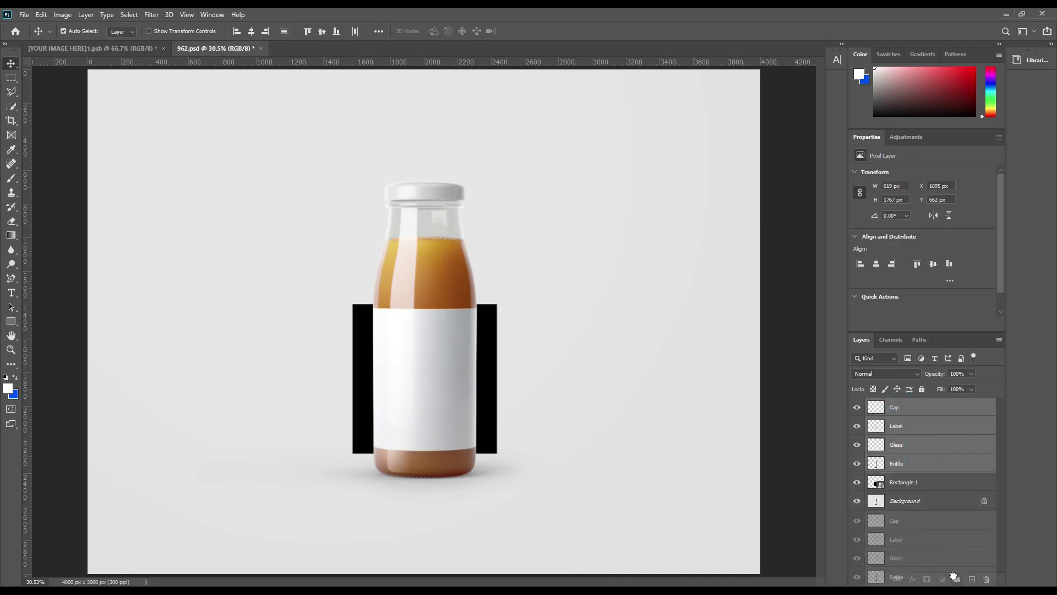
pyautogui.hotkey('ctrl', 'g')
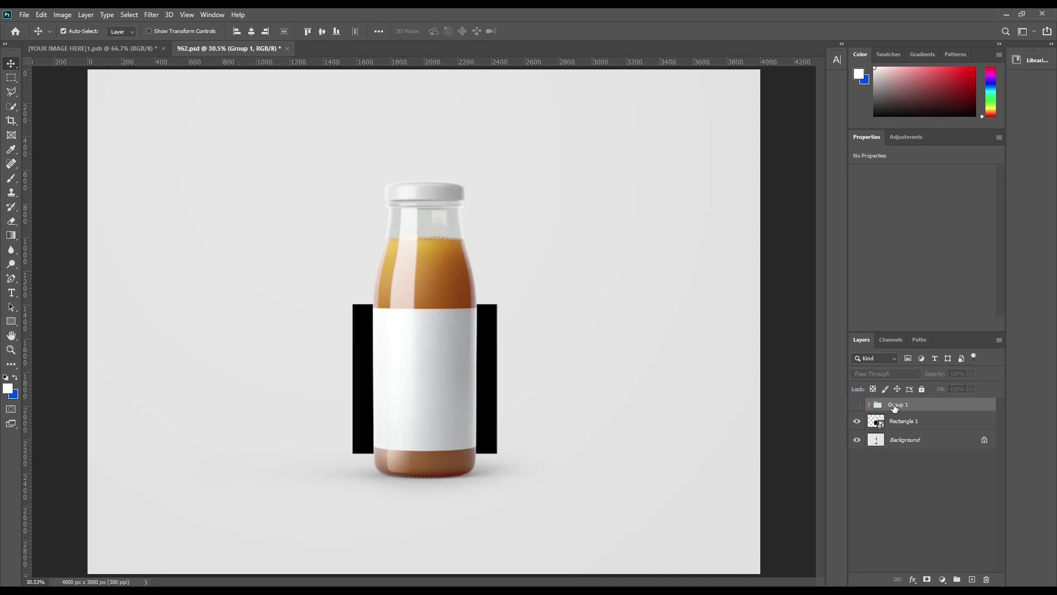
pyautogui.click(858, 404)
pyautogui.doubleClick(898, 404)
pyautogui.write('Objevt ID')
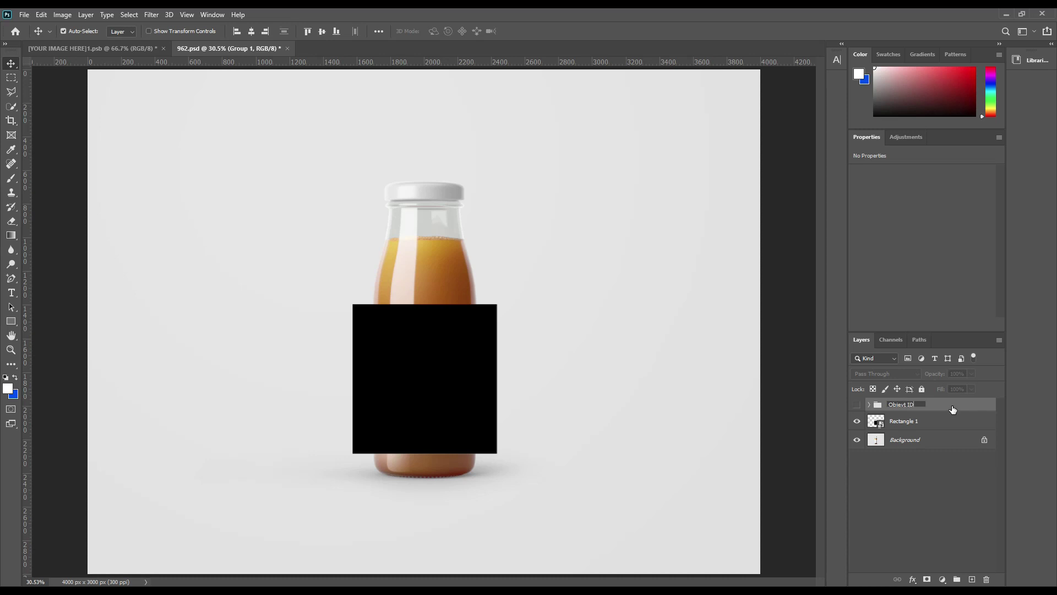
pyautogui.press('Return')
pyautogui.doubleClick(903, 405)
pyautogui.press('Return')
pyautogui.click(918, 422)
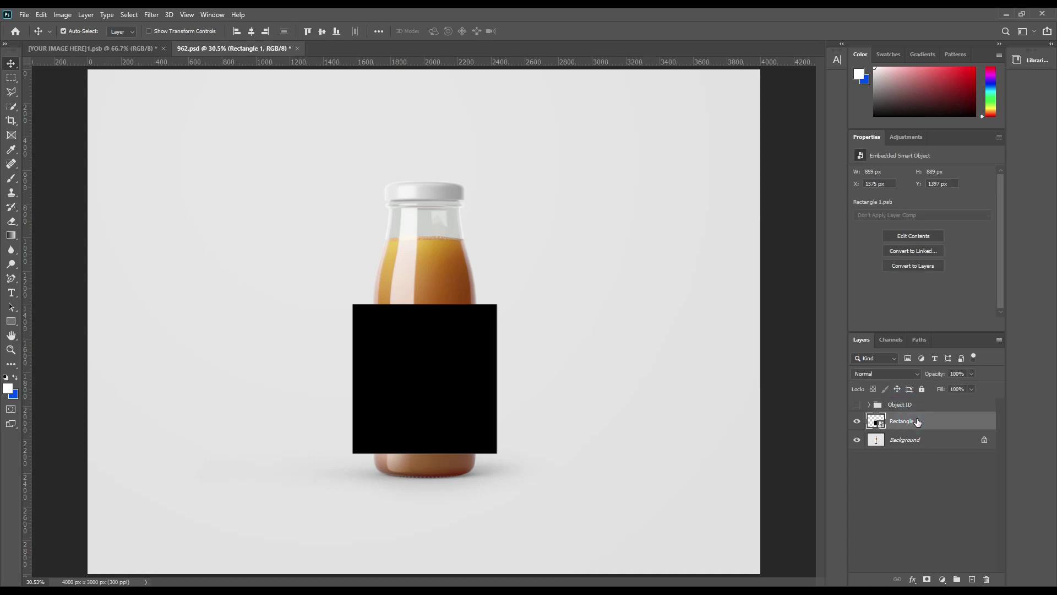
# Set Rectangle 1 to 54% opacity and narrow it to the bottle's width
pyautogui.moveTo(939, 375); pyautogui.dragTo(913, 377)
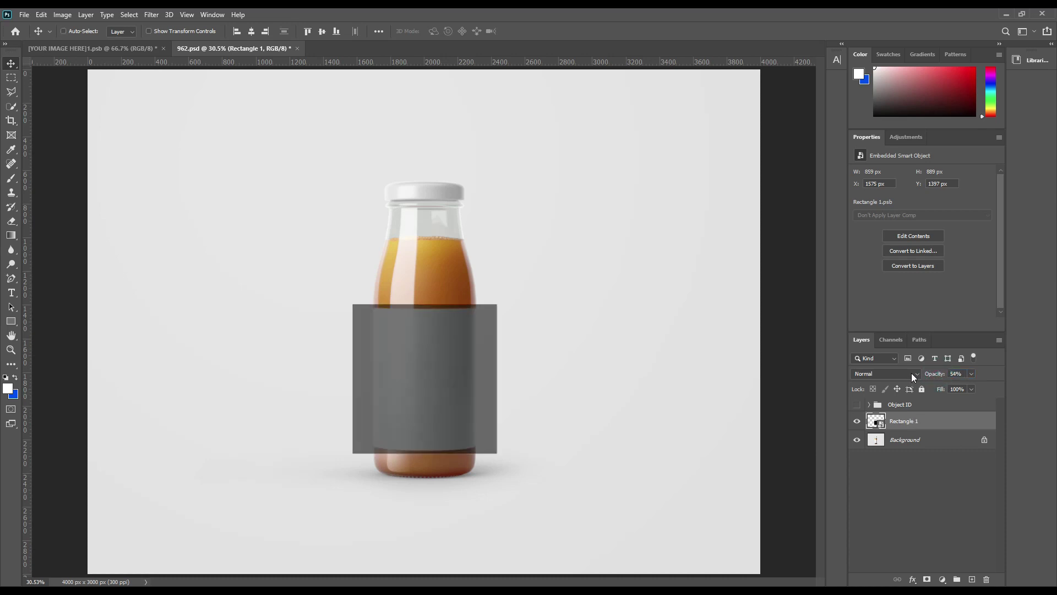
pyautogui.hotkey('ctrl', 't')
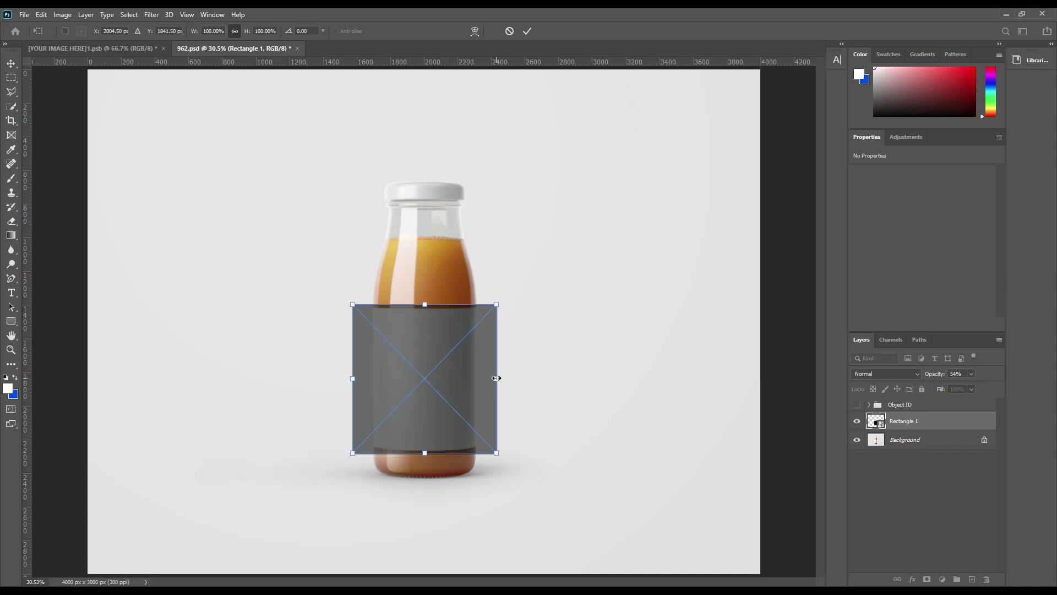
pyautogui.moveTo(496, 377); pyautogui.dragTo(486, 379)
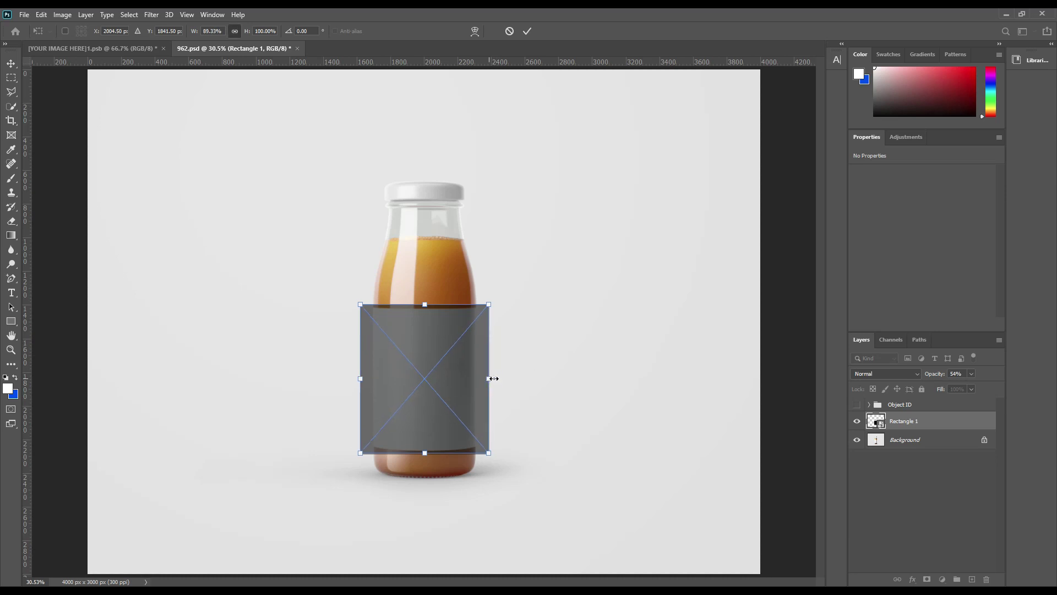
# Warp the rectangle with a reduced Arch bend, commit, and nudge it upward
pyautogui.rightClick(426, 362)
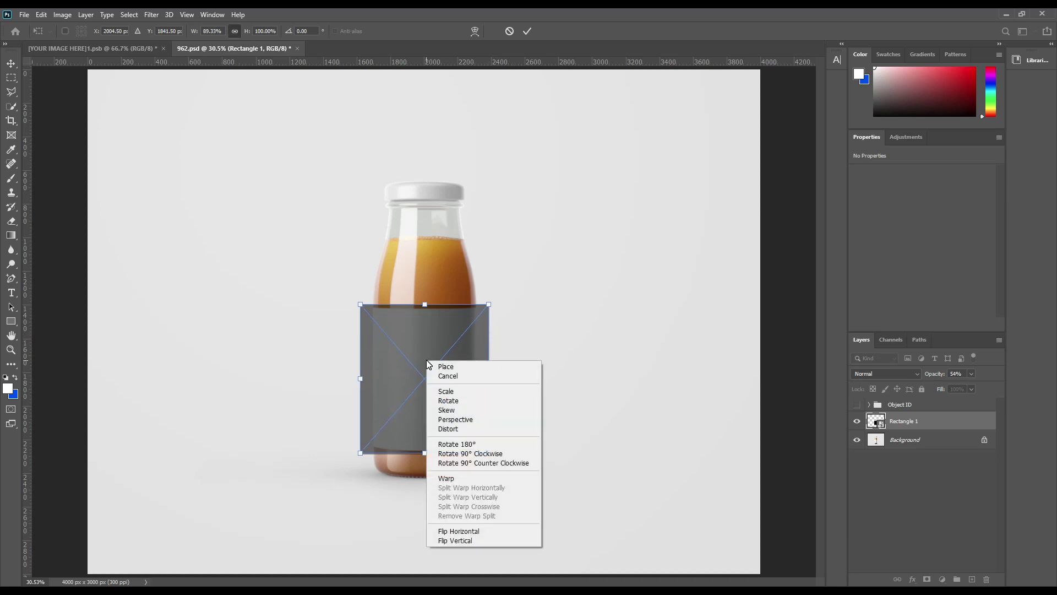
pyautogui.click(451, 479)
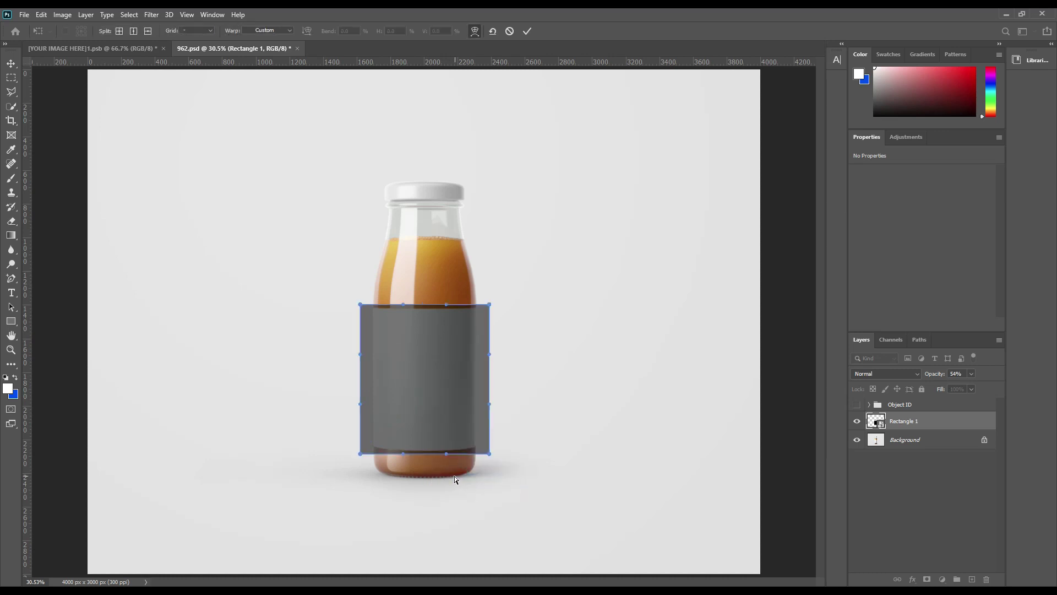
pyautogui.click(269, 31)
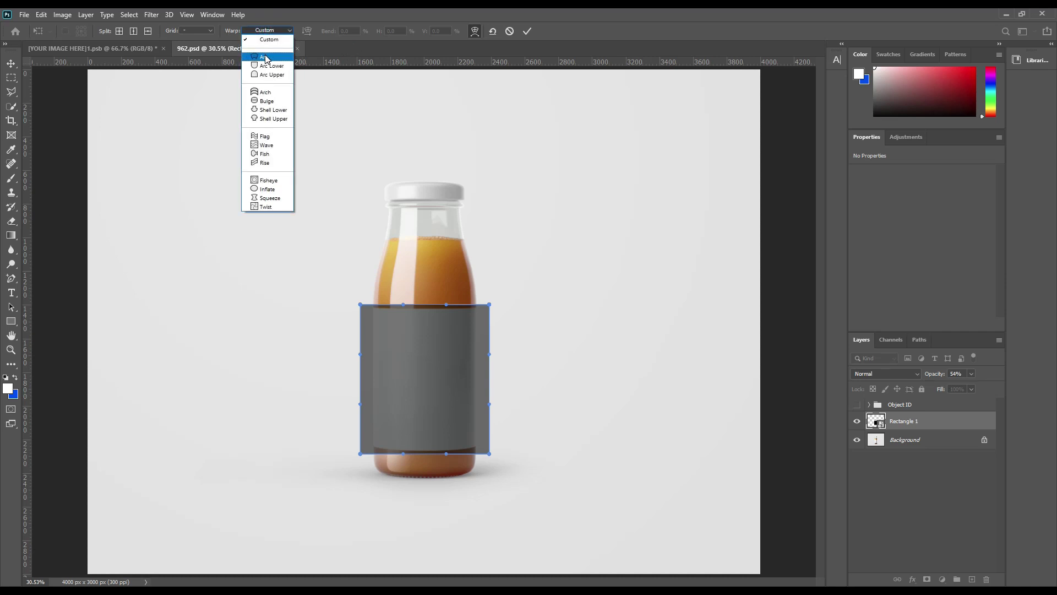
pyautogui.click(266, 92)
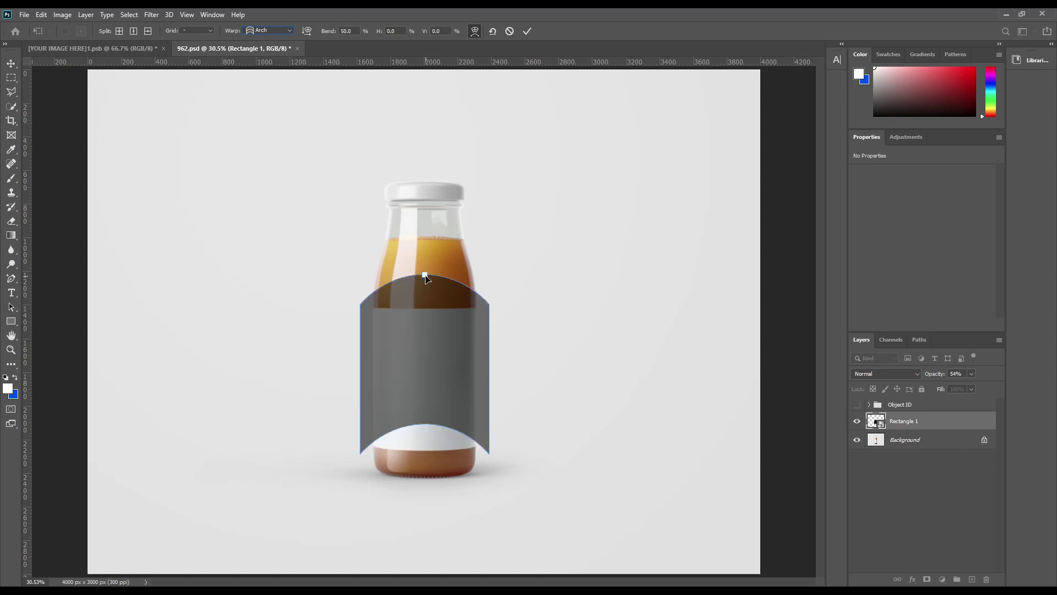
pyautogui.moveTo(425, 276); pyautogui.dragTo(431, 309)
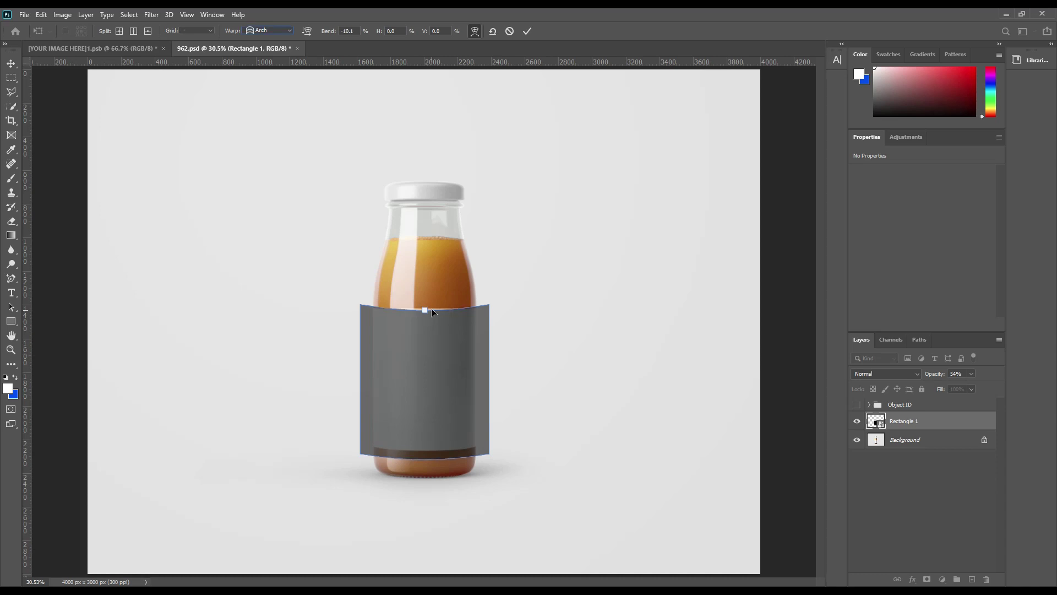
pyautogui.click(530, 32)
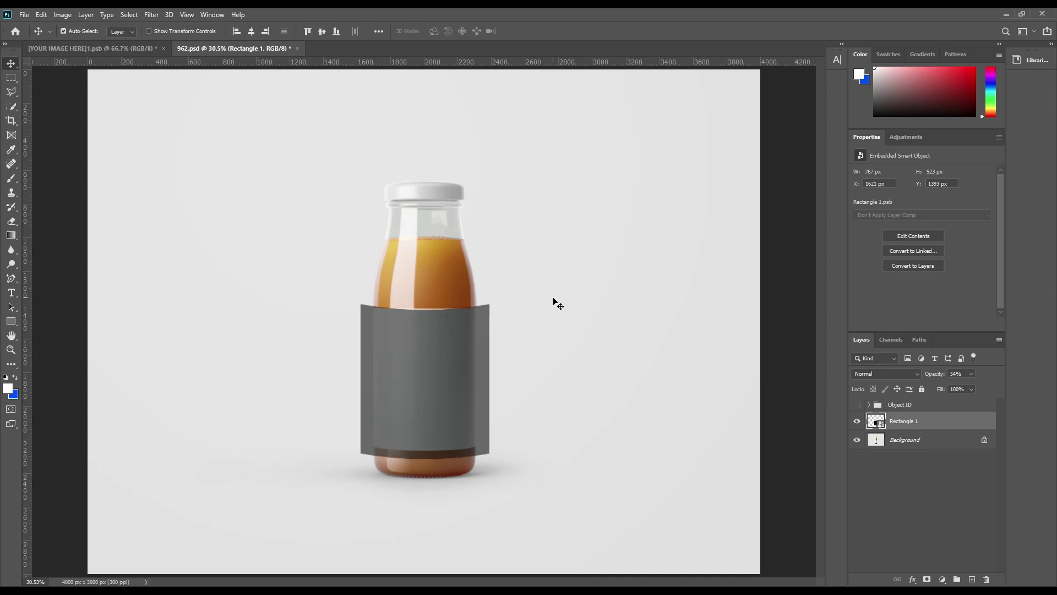
pyautogui.press('Up')
pyautogui.press('Up')
pyautogui.press('Up')
pyautogui.press('Up')
pyautogui.press('Up')
pyautogui.press('Up')
pyautogui.press('Up')
pyautogui.press('Up')
pyautogui.press('Up')
pyautogui.press('Up')
pyautogui.press('Up')
pyautogui.press('Up')
pyautogui.press('Up')
pyautogui.press('Up')
pyautogui.press('Up')
pyautogui.press('Up')
pyautogui.press('Up')
pyautogui.press('Up')
pyautogui.press('Up')
pyautogui.press('Up')
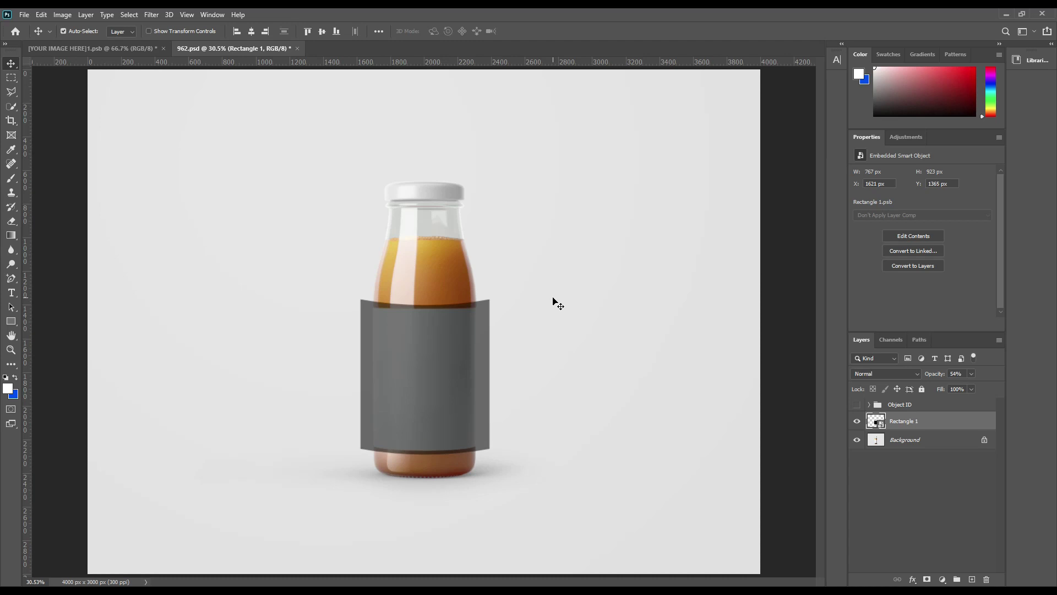
# Mask Rectangle 1 to the shape of the bottle's label area
pyautogui.click(869, 405)
pyautogui.keyDown('ctrl'); pyautogui.click(885, 439); pyautogui.keyUp('ctrl')
pyautogui.click(869, 404)
pyautogui.click(927, 580)
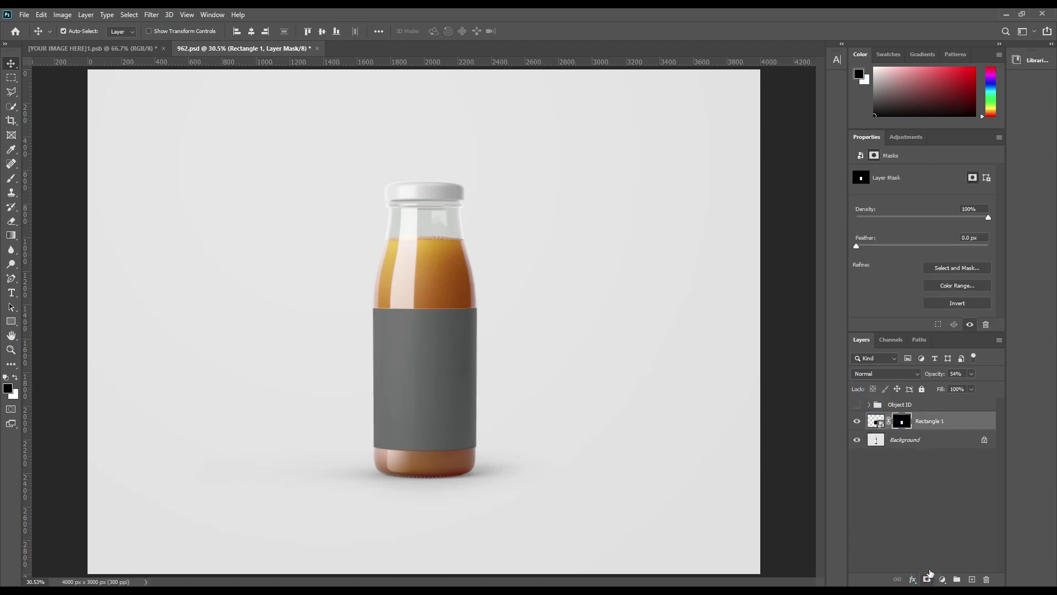
# Add a Solid Color fill over the cap using the juice's orange (#d49a22)
pyautogui.click(869, 405)
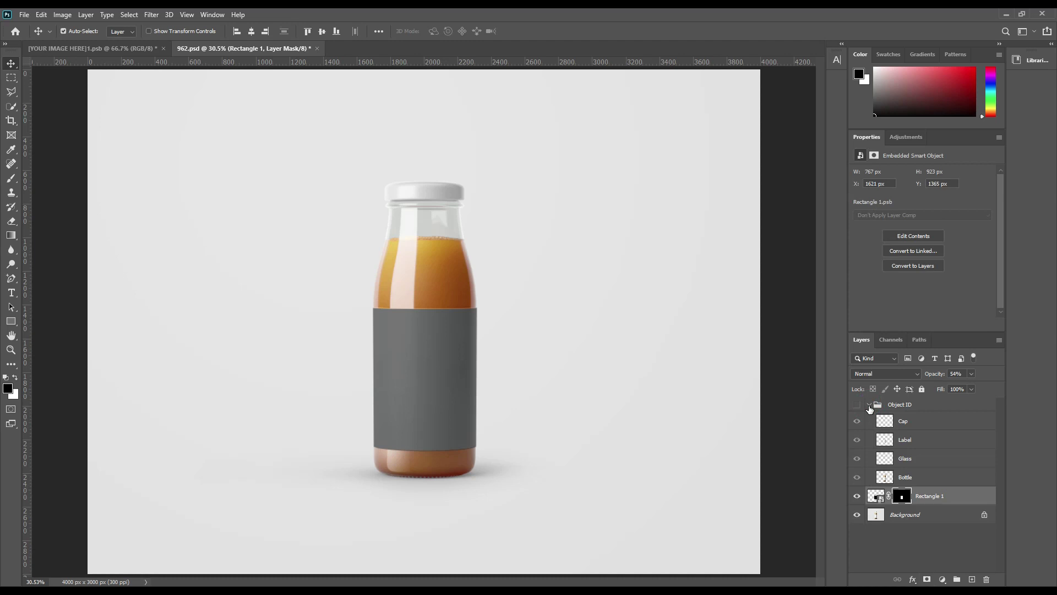
pyautogui.keyDown('ctrl'); pyautogui.click(884, 421); pyautogui.keyUp('ctrl')
pyautogui.click(870, 405)
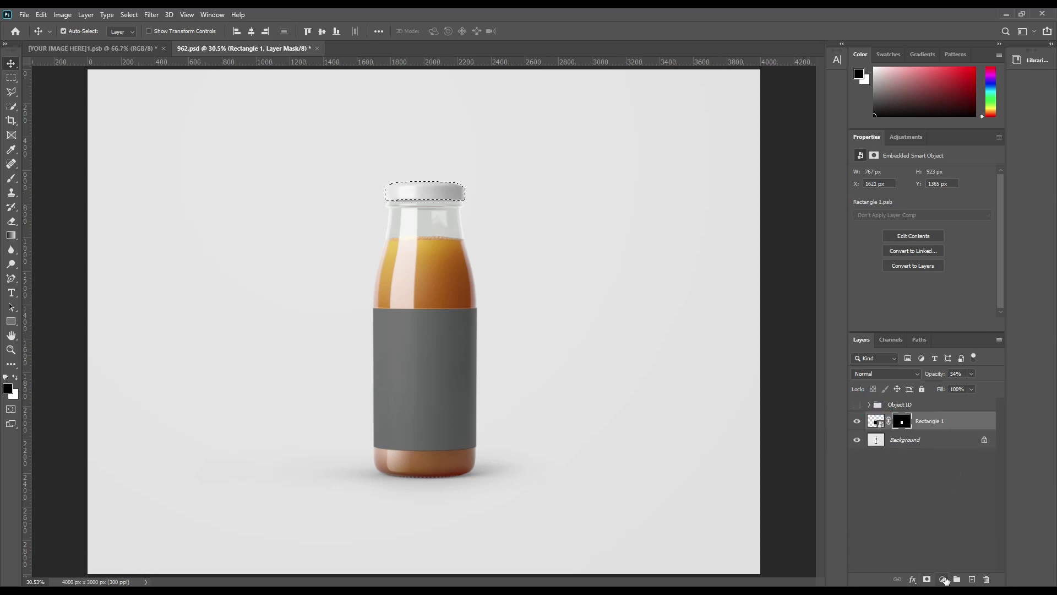
pyautogui.click(943, 579)
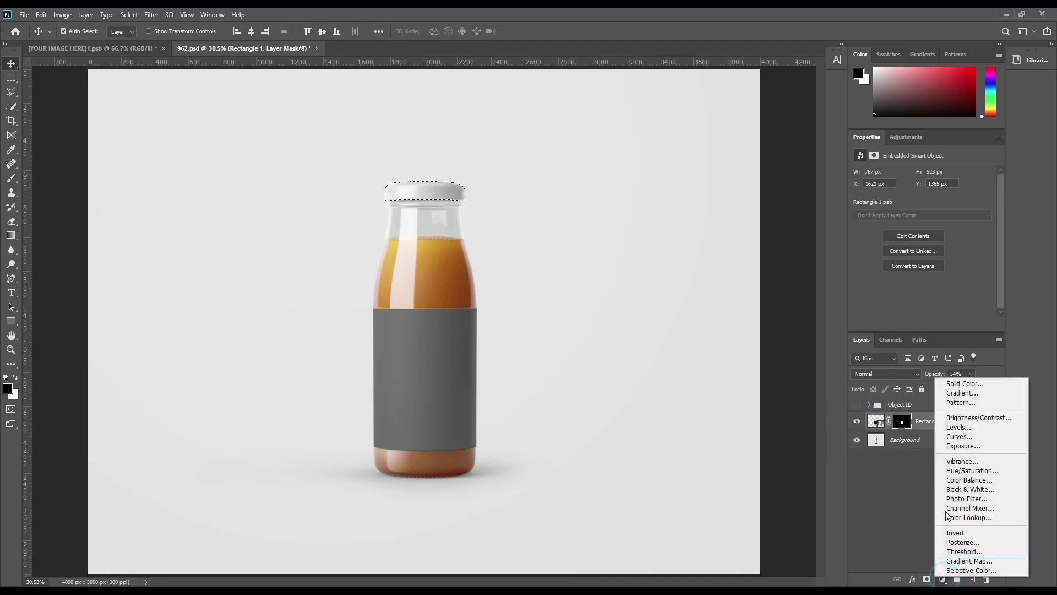
pyautogui.click(965, 384)
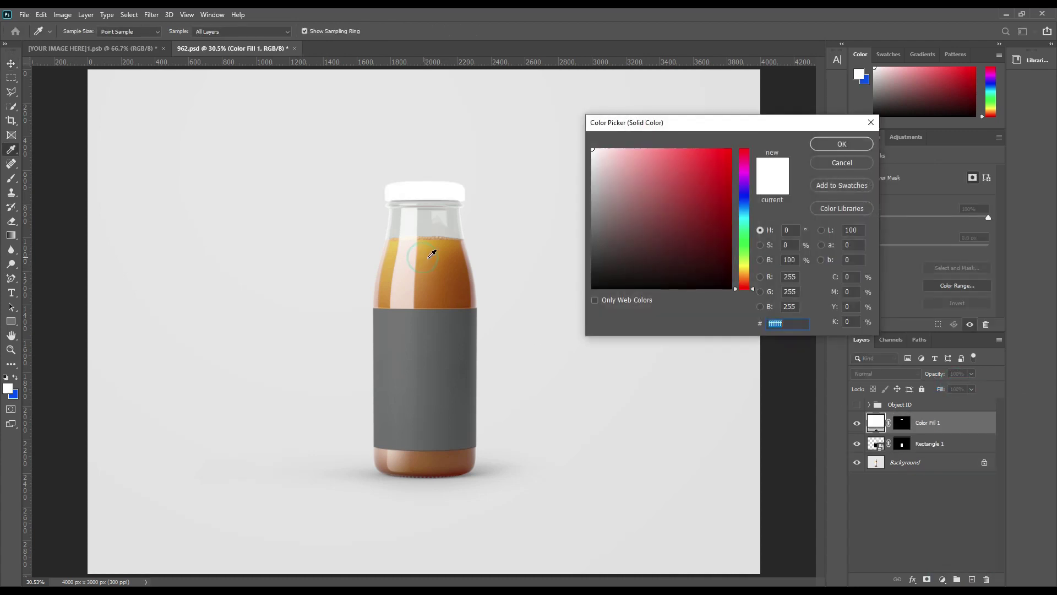
pyautogui.click(433, 255)
pyautogui.click(841, 145)
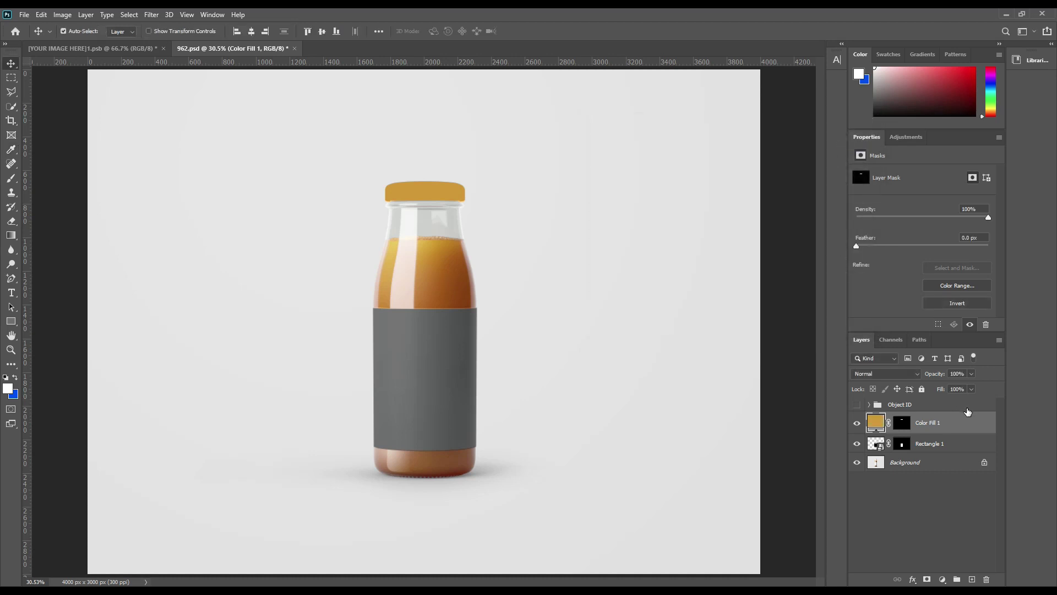
# Raise Rectangle 1 to 100% opacity and open its smart object contents
pyautogui.click(931, 445)
pyautogui.moveTo(941, 378); pyautogui.dragTo(1016, 376)
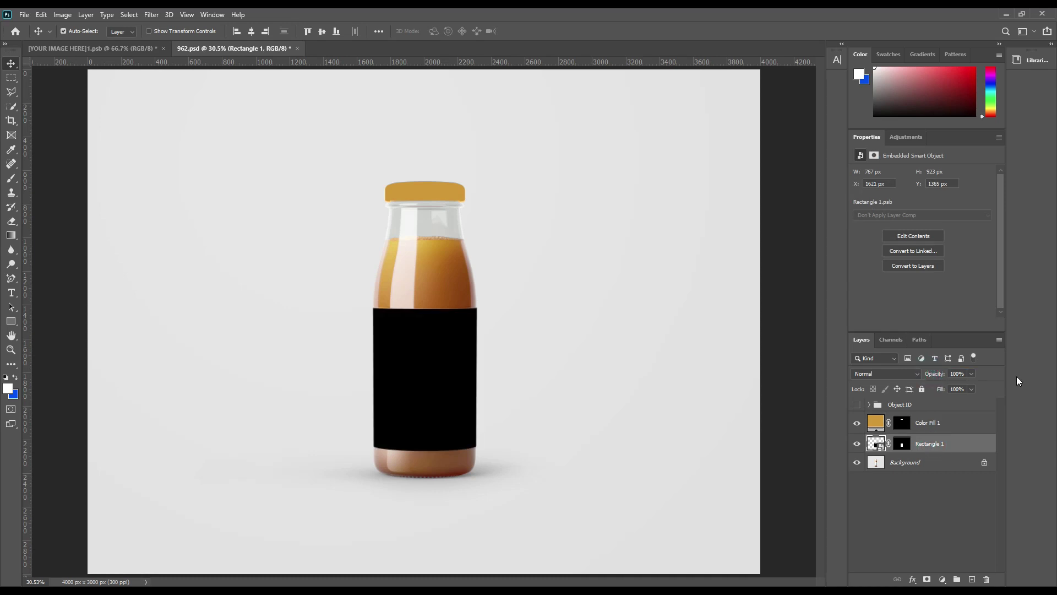
pyautogui.doubleClick(881, 446)
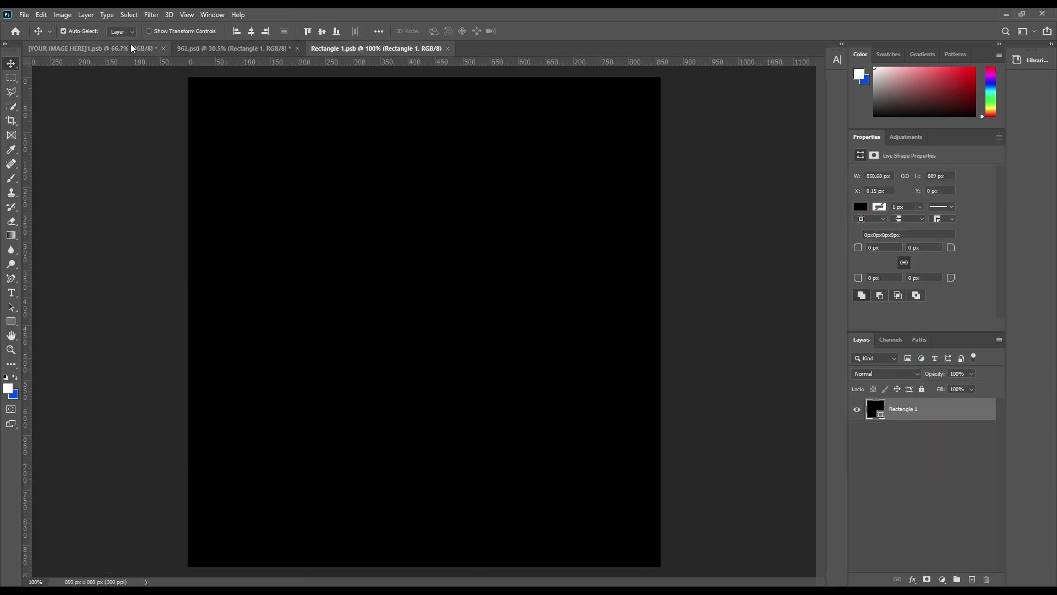
# Copy the 'Juice Bottle Mockup' template design into Rectangle 1.psb and position it on the label
pyautogui.click(132, 48)
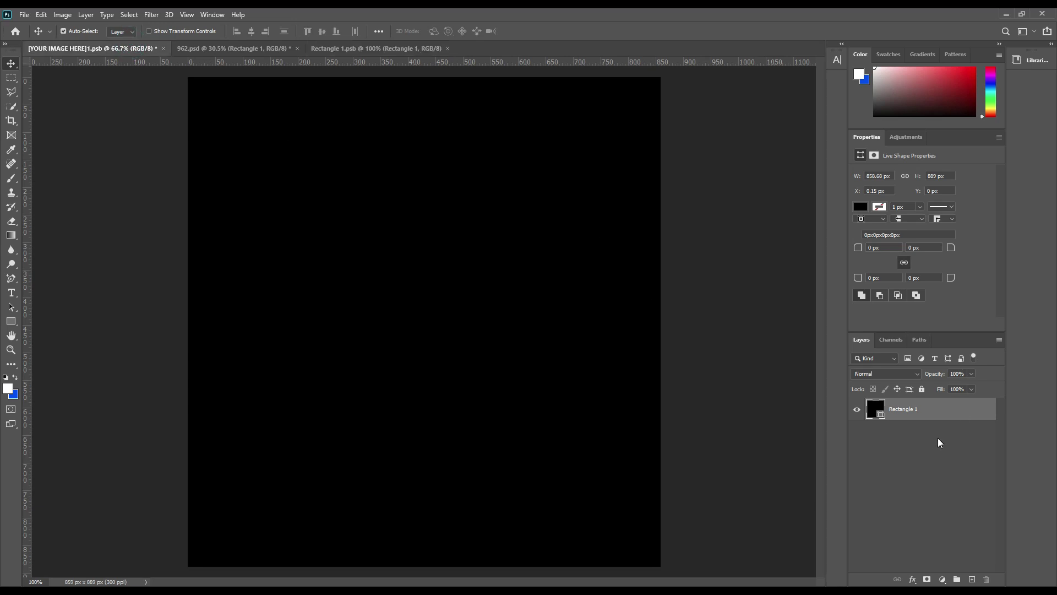
pyautogui.click(920, 407)
pyautogui.moveTo(509, 160); pyautogui.dragTo(418, 281)
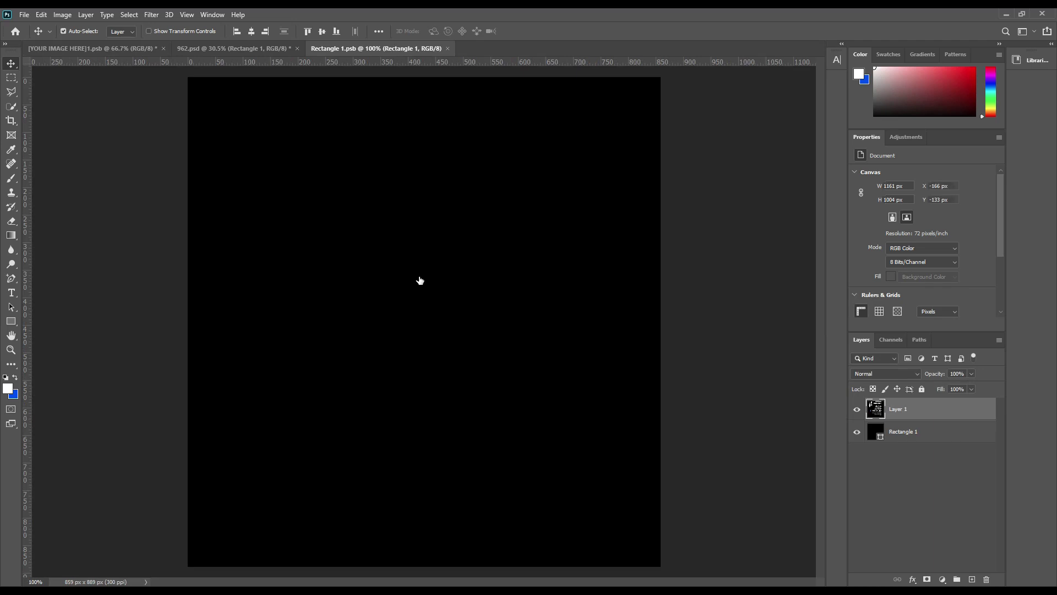
pyautogui.click(459, 228)
pyautogui.moveTo(460, 246); pyautogui.dragTo(468, 267)
# Save the label contents and return to 962.psd
pyautogui.click(24, 15)
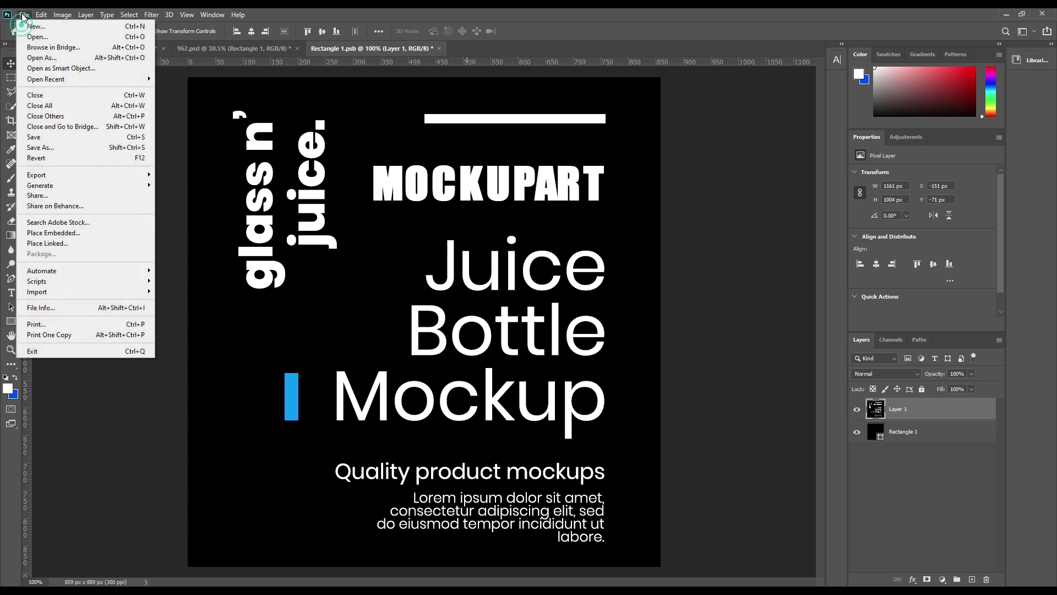
pyautogui.click(58, 136)
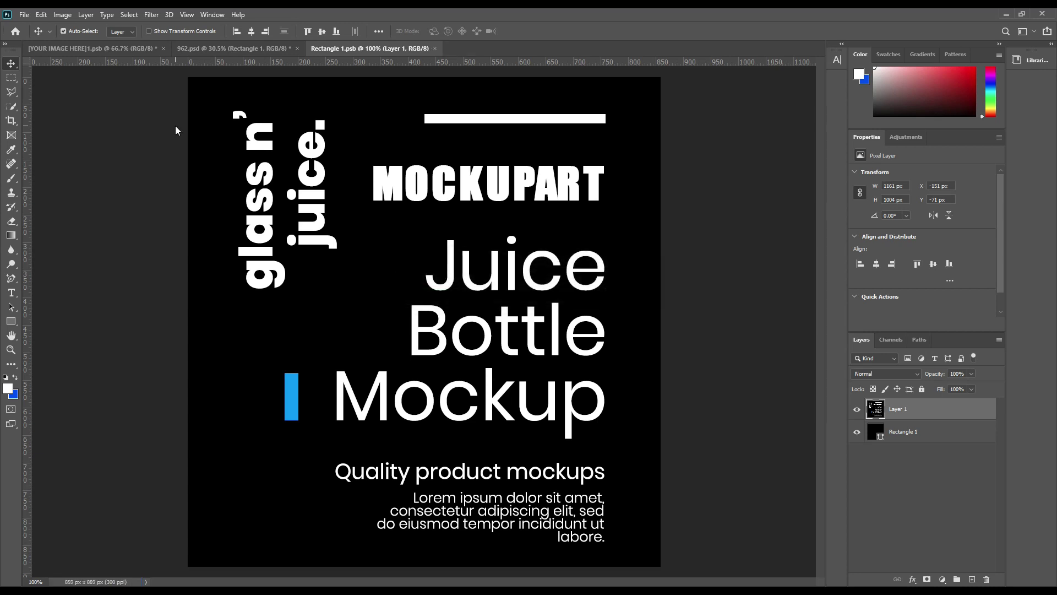
pyautogui.click(230, 44)
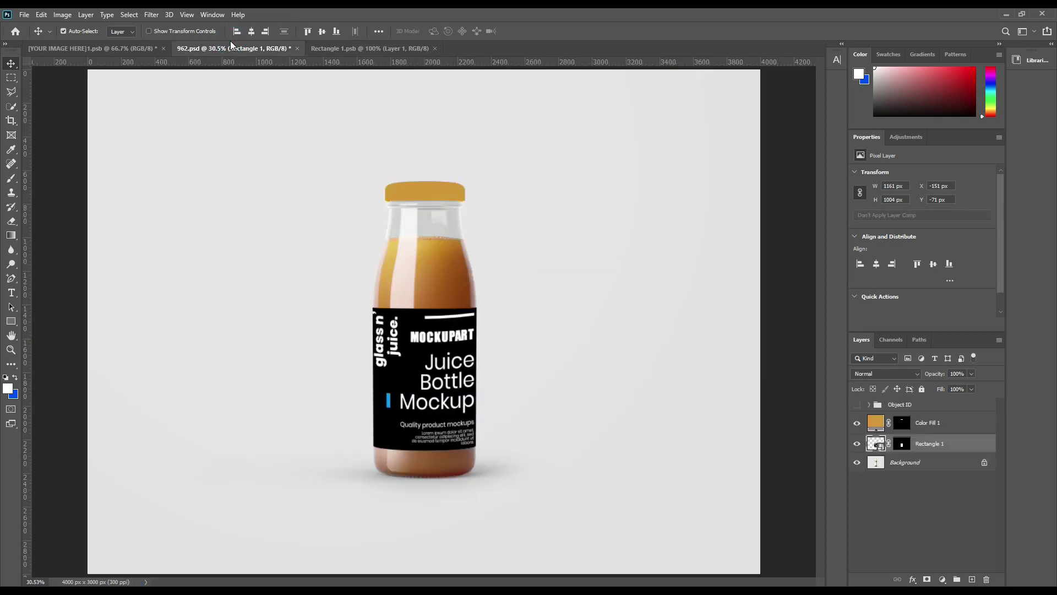
# Copy the label area of the Background photo above Rectangle 1, making three copies
pyautogui.click(908, 440)
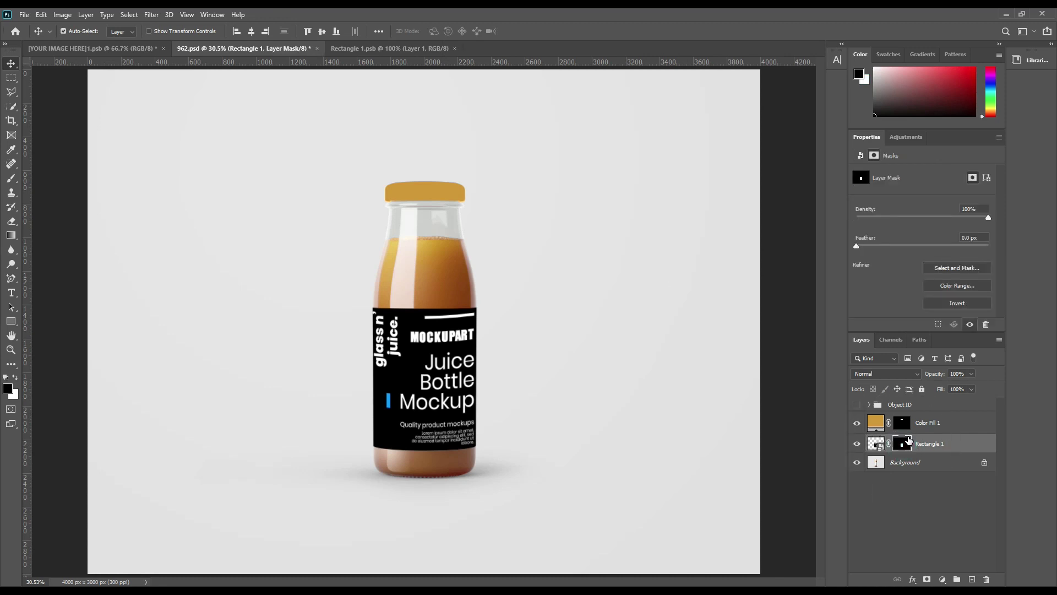
pyautogui.keyDown('ctrl'); pyautogui.click(900, 445); pyautogui.keyUp('ctrl')
pyautogui.click(907, 463)
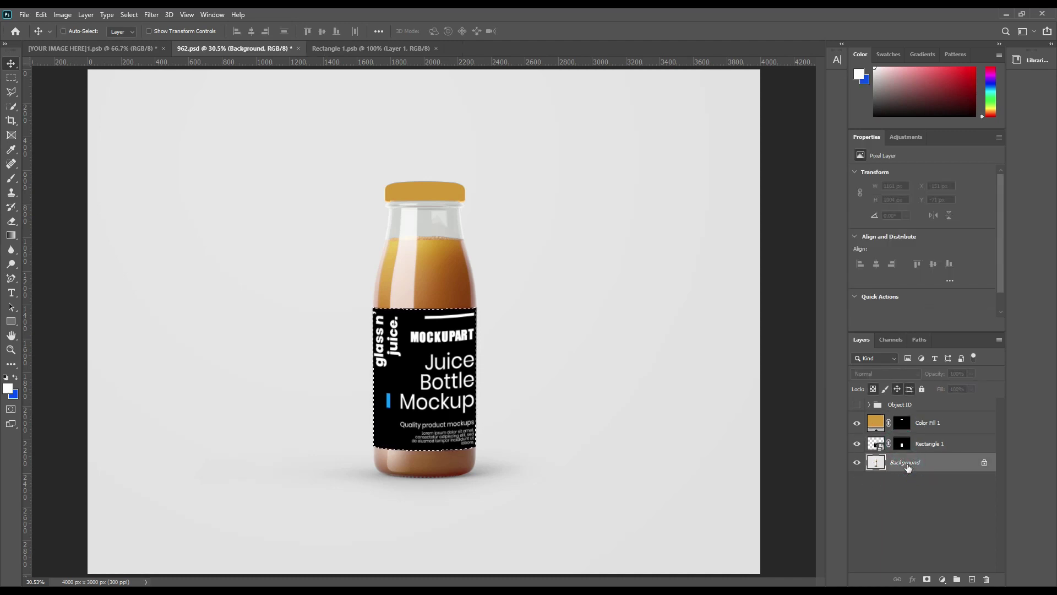
pyautogui.hotkey('ctrl', 'j')
pyautogui.click(902, 460)
pyautogui.moveTo(910, 447); pyautogui.dragTo(909, 445)
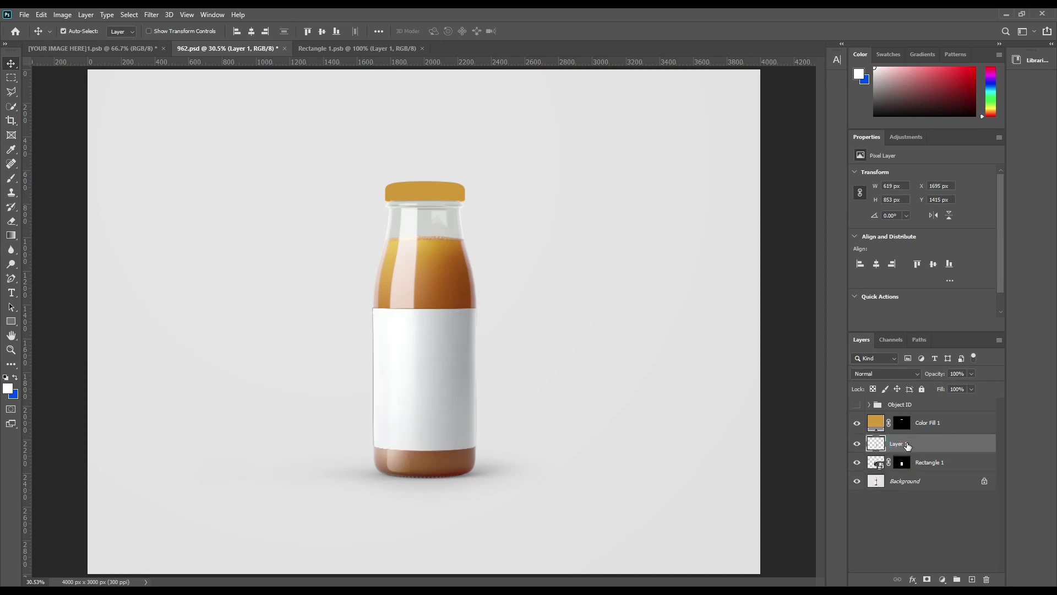
pyautogui.hotkey('ctrl', 'j')
pyautogui.hotkey('ctrl', 'j')
# Rename the three copies Light, Midtone and Shadow
pyautogui.doubleClick(917, 443)
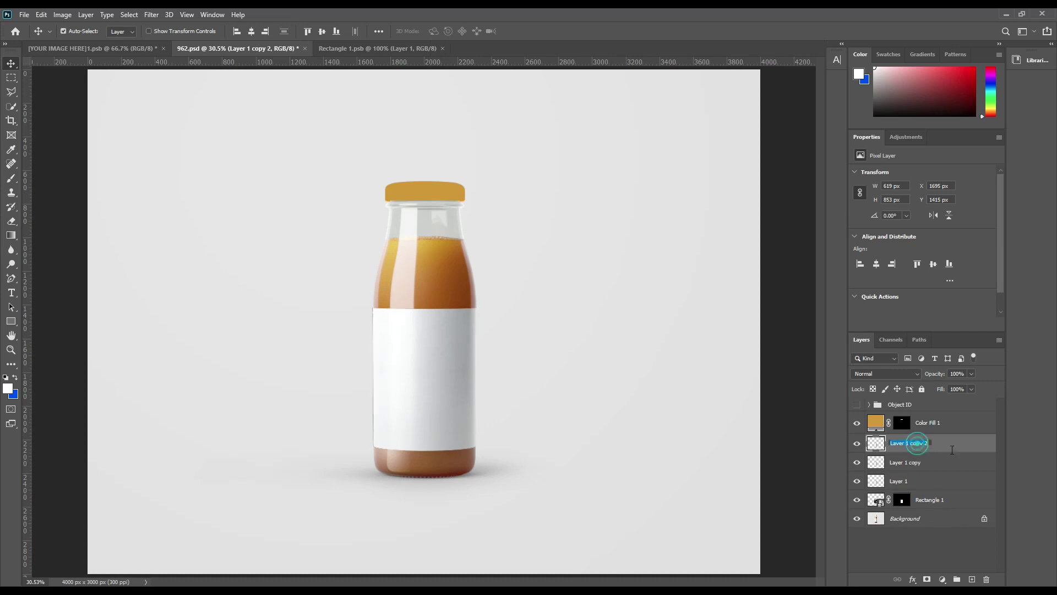
pyautogui.write('Light')
pyautogui.press('Return')
pyautogui.click(916, 464)
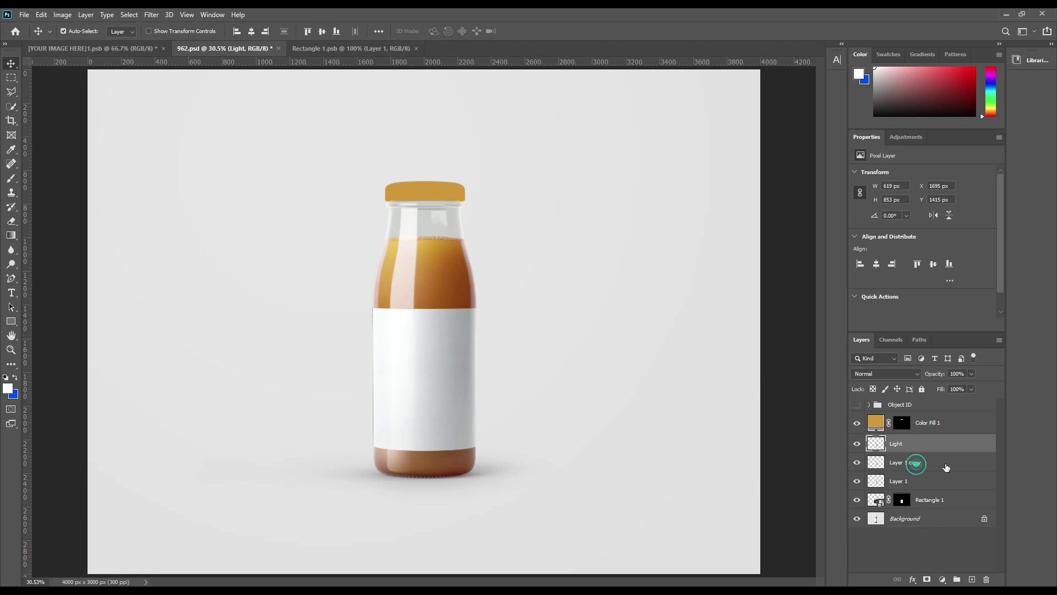
pyautogui.write('Midtone')
pyautogui.press('Return')
pyautogui.doubleClick(906, 480)
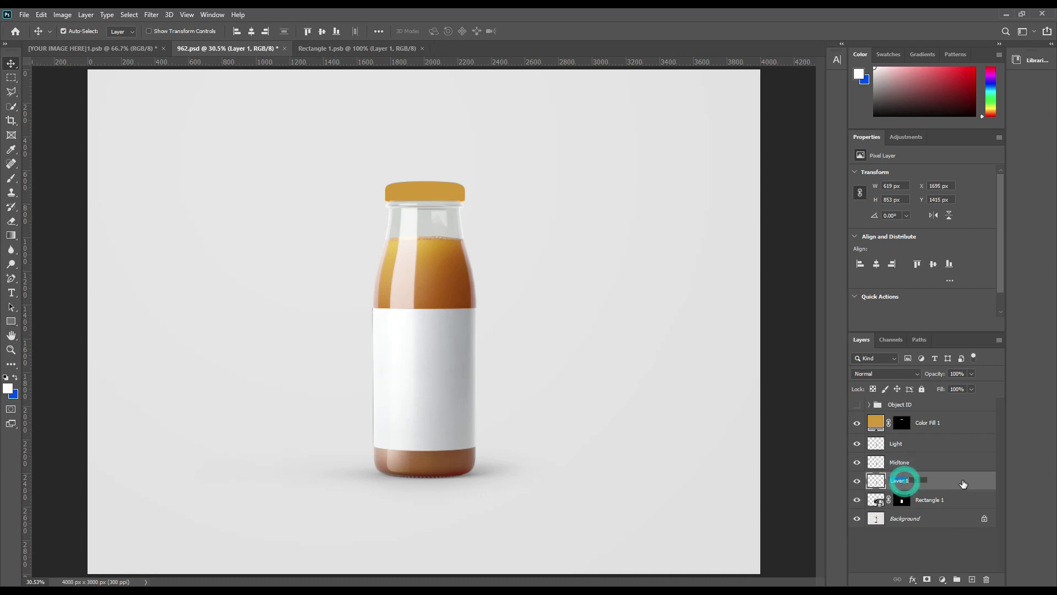
pyautogui.write('Shad')
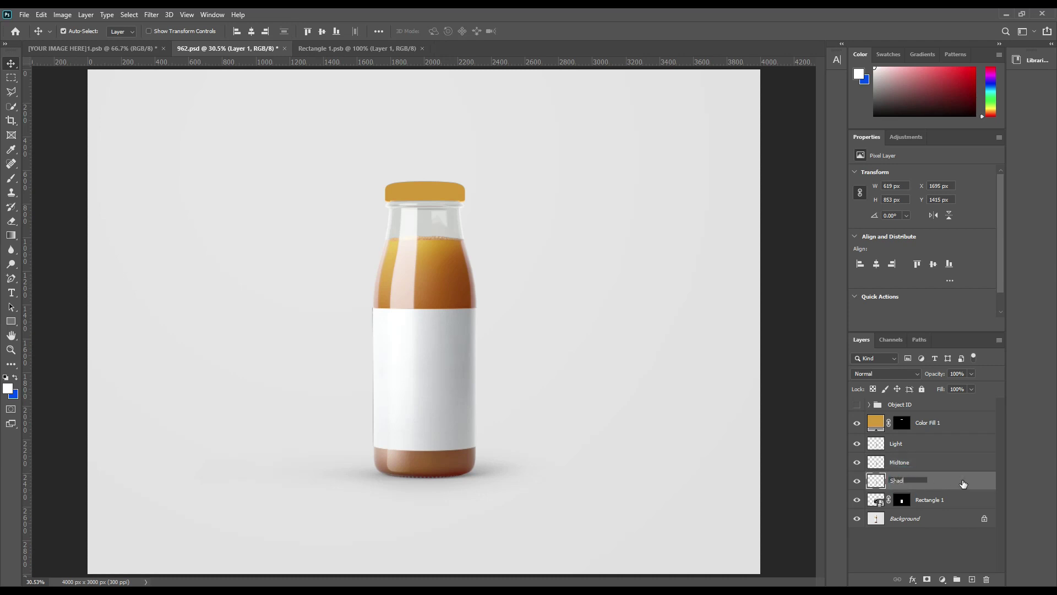
pyautogui.press('Return')
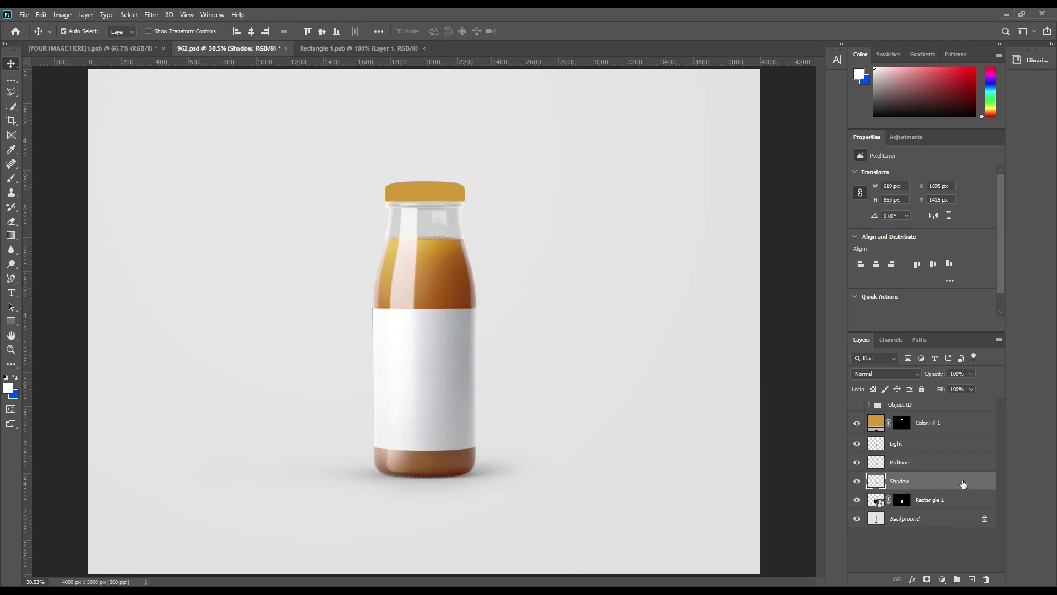
# Group Light, Midtone and Shadow into a group named 'FX'
pyautogui.keyDown('shift'); pyautogui.click(943, 447); pyautogui.keyUp('shift')
pyautogui.moveTo(942, 482); pyautogui.dragTo(956, 576)
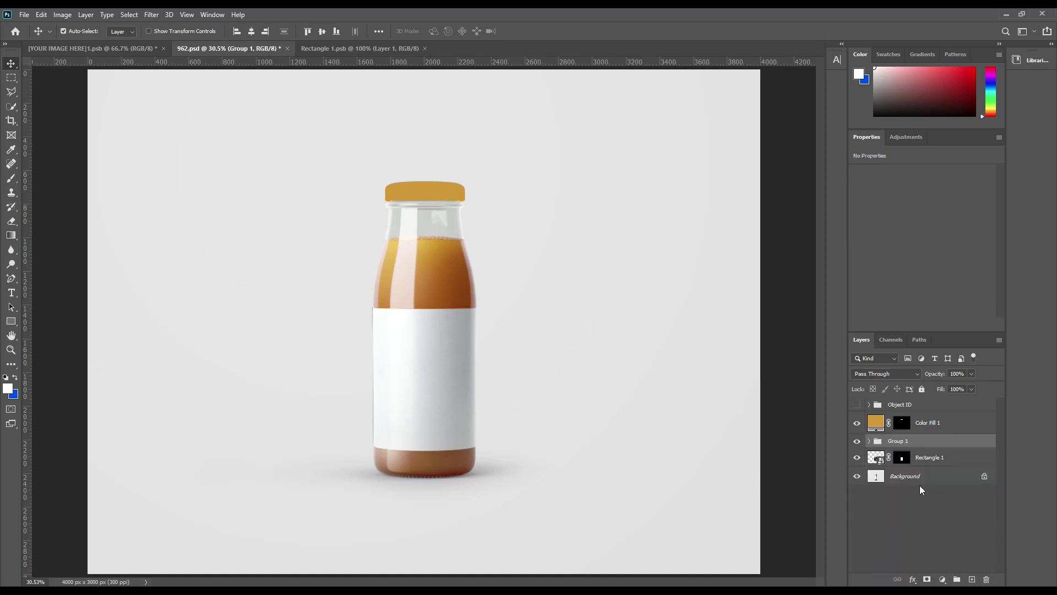
pyautogui.doubleClick(904, 440)
pyautogui.write('FX')
pyautogui.press('Return')
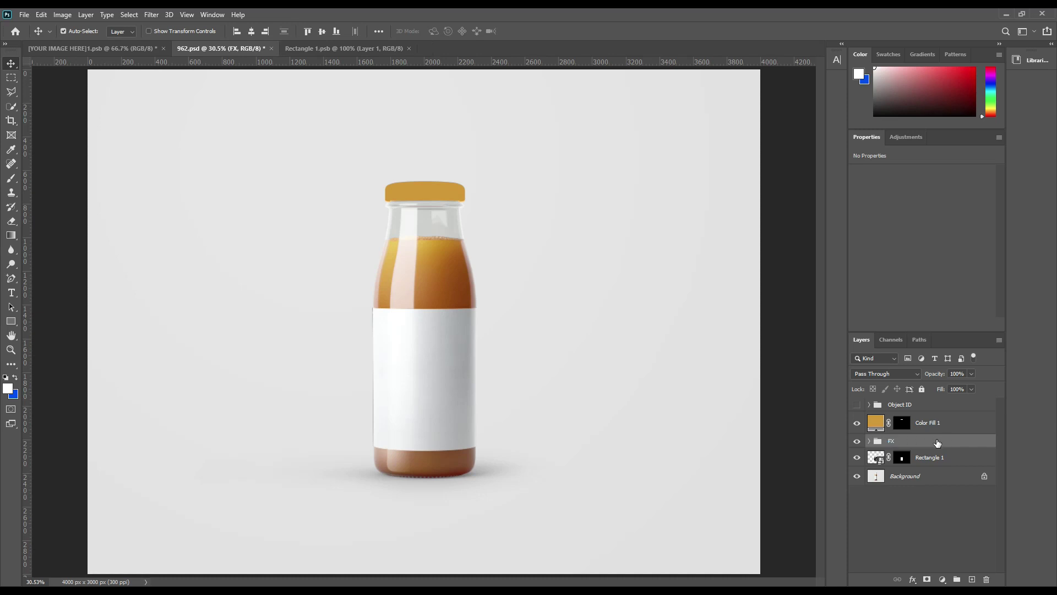
# Hide Light and Midtone and set Shadow's blend mode to Linear Burn
pyautogui.click(869, 441)
pyautogui.click(857, 457)
pyautogui.click(857, 476)
pyautogui.click(911, 496)
pyautogui.click(903, 373)
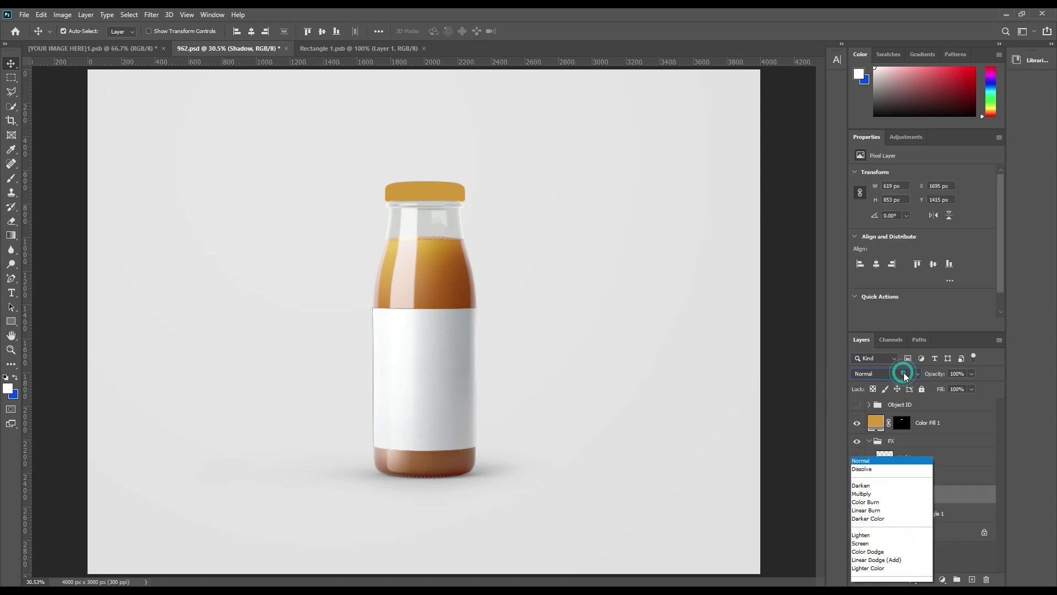
pyautogui.click(886, 373)
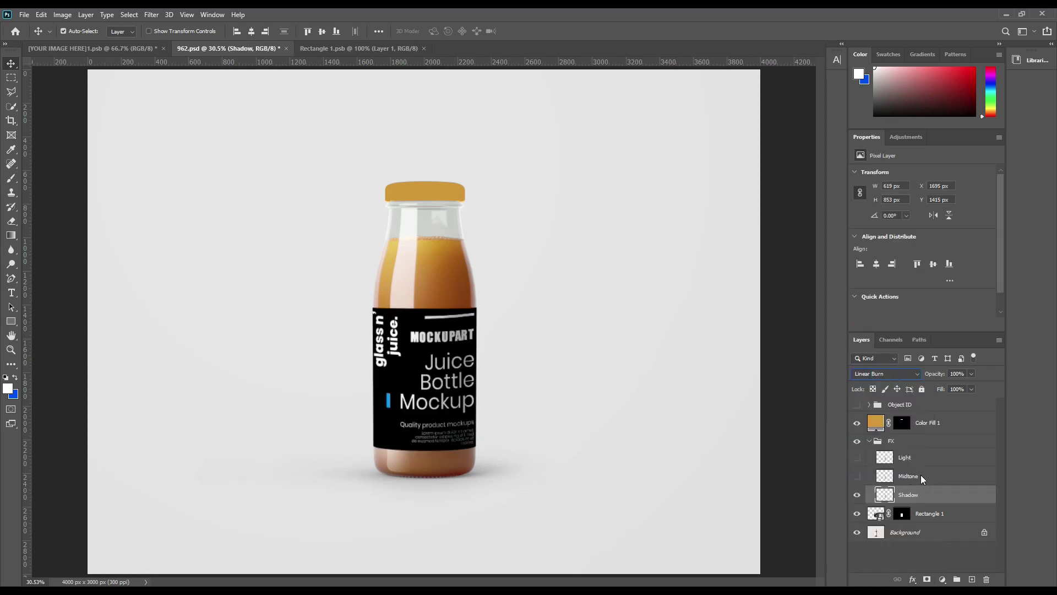
# Show Midtone again and set its blend mode to Linear Dodge (Add)
pyautogui.click(858, 477)
pyautogui.click(910, 477)
pyautogui.click(898, 375)
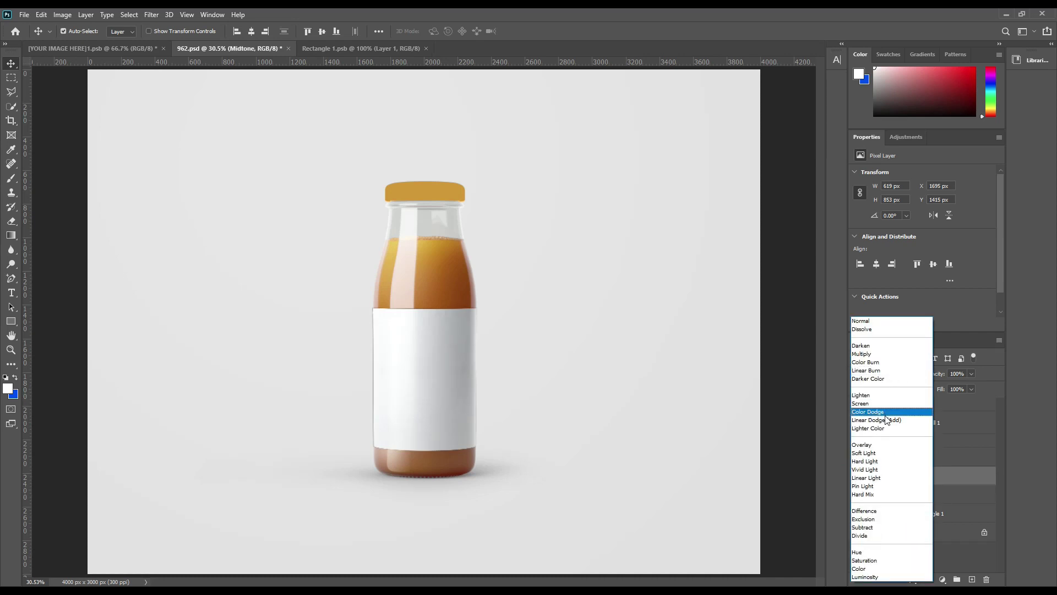
pyautogui.click(886, 421)
pyautogui.click(61, 15)
pyautogui.click(77, 43)
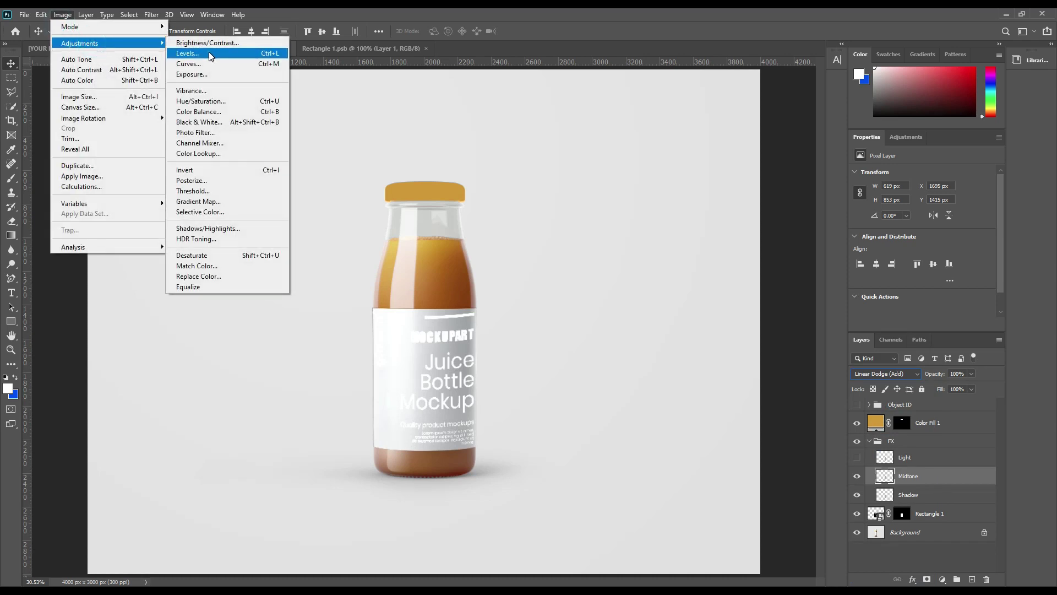
# Apply Levels to Midtone with input black 161 and output white 98, then show Light
pyautogui.click(210, 43)
pyautogui.moveTo(655, 248); pyautogui.dragTo(743, 251)
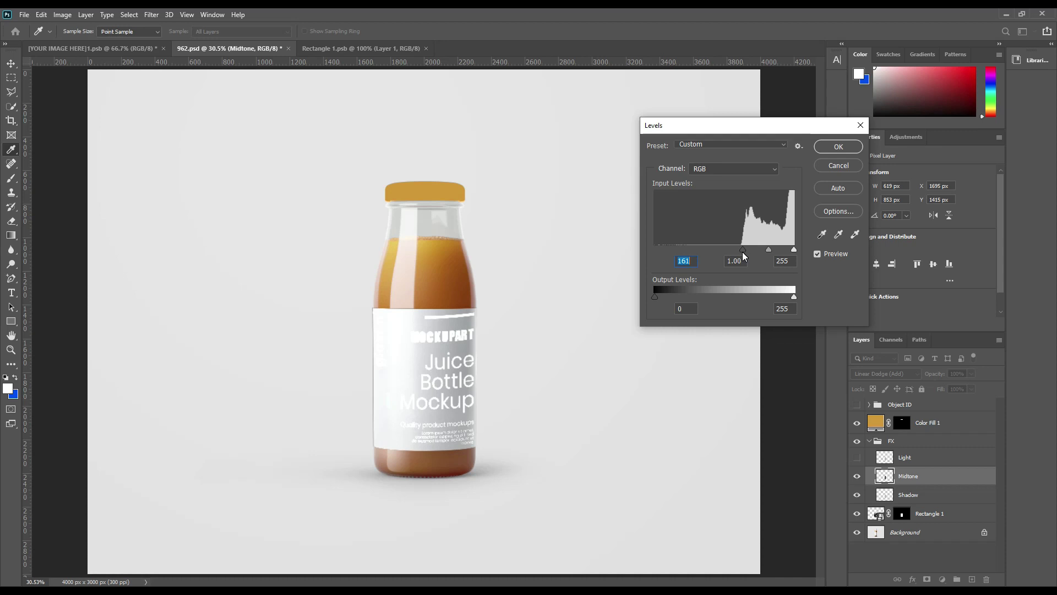
pyautogui.moveTo(793, 297); pyautogui.dragTo(708, 298)
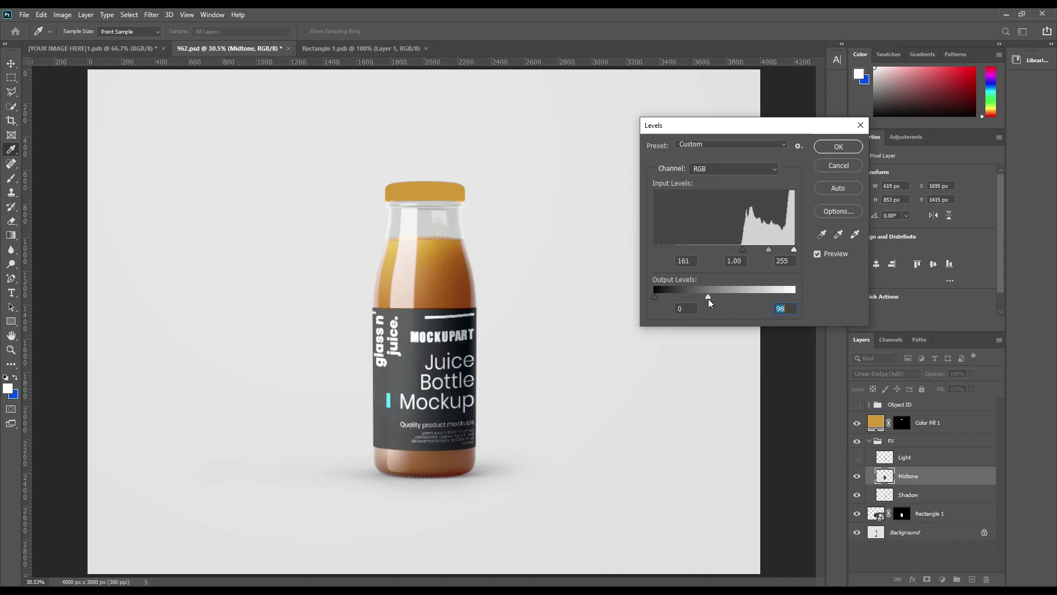
pyautogui.click(824, 147)
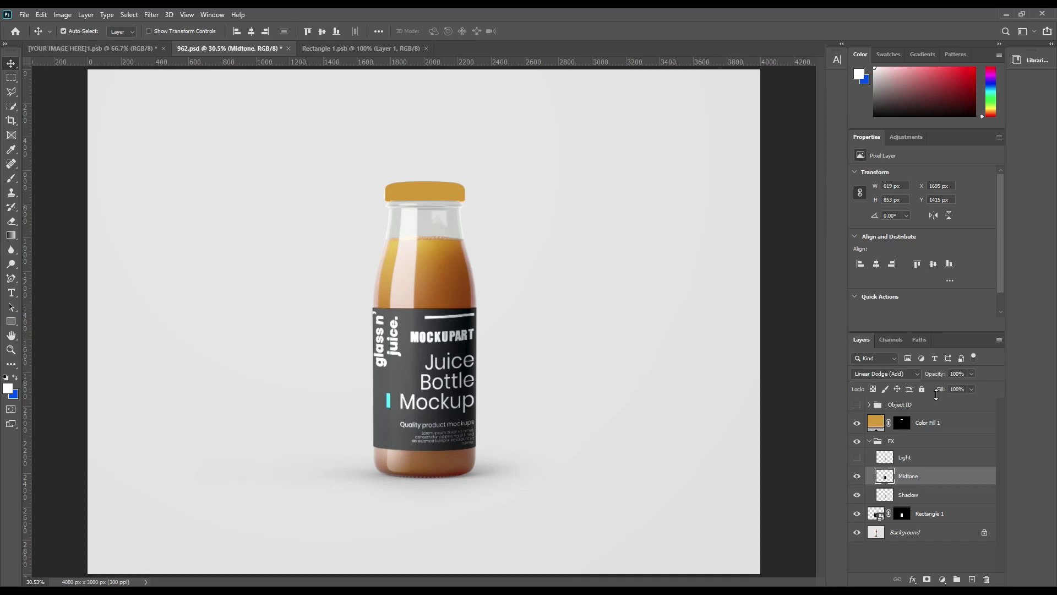
pyautogui.click(857, 457)
# Set the Light layer's blend mode to Screen
pyautogui.click(923, 461)
pyautogui.click(892, 375)
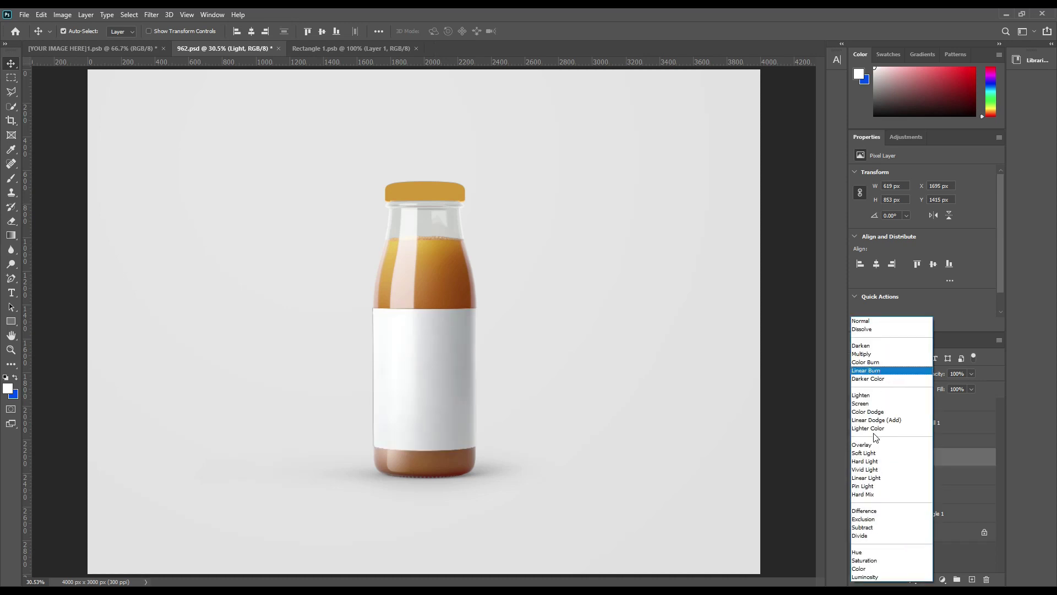
pyautogui.click(866, 406)
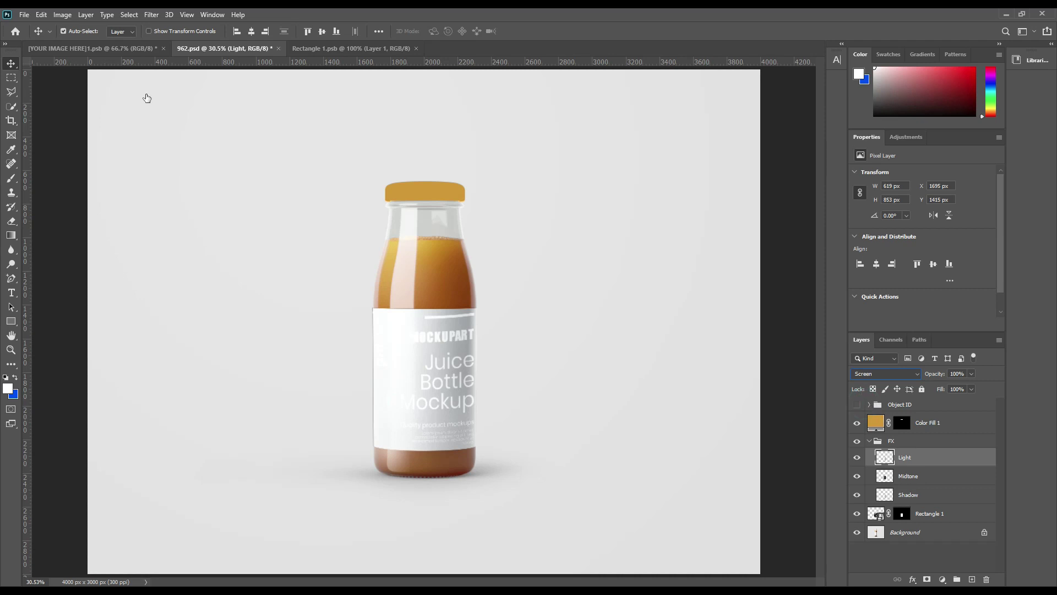
# Darken the Light layer with Levels: input black 237, output white 138
pyautogui.click(53, 11)
pyautogui.moveTo(110, 43)
pyautogui.click(204, 54)
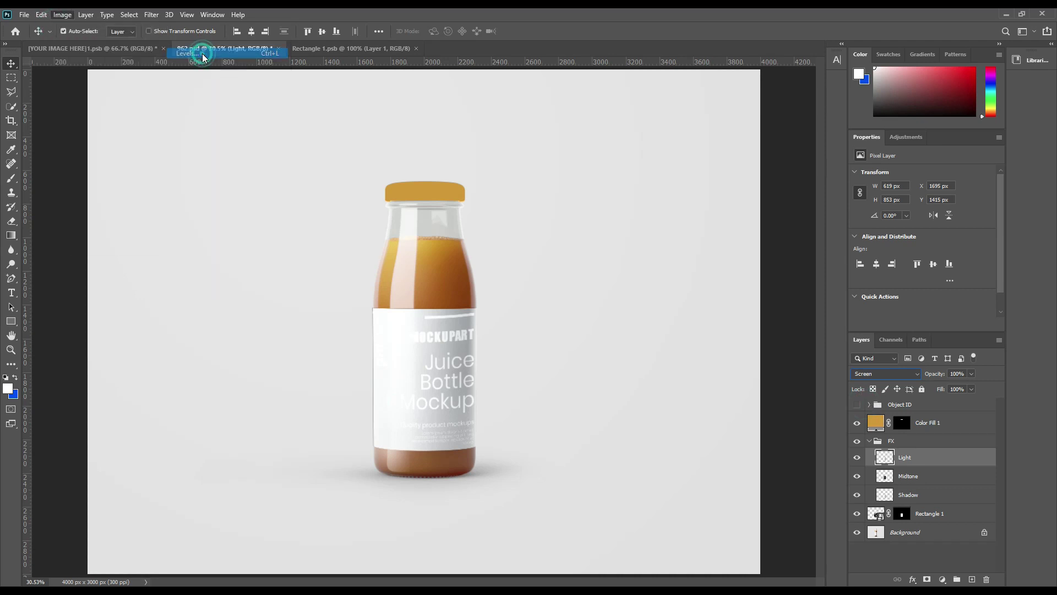
pyautogui.moveTo(655, 250); pyautogui.dragTo(779, 248)
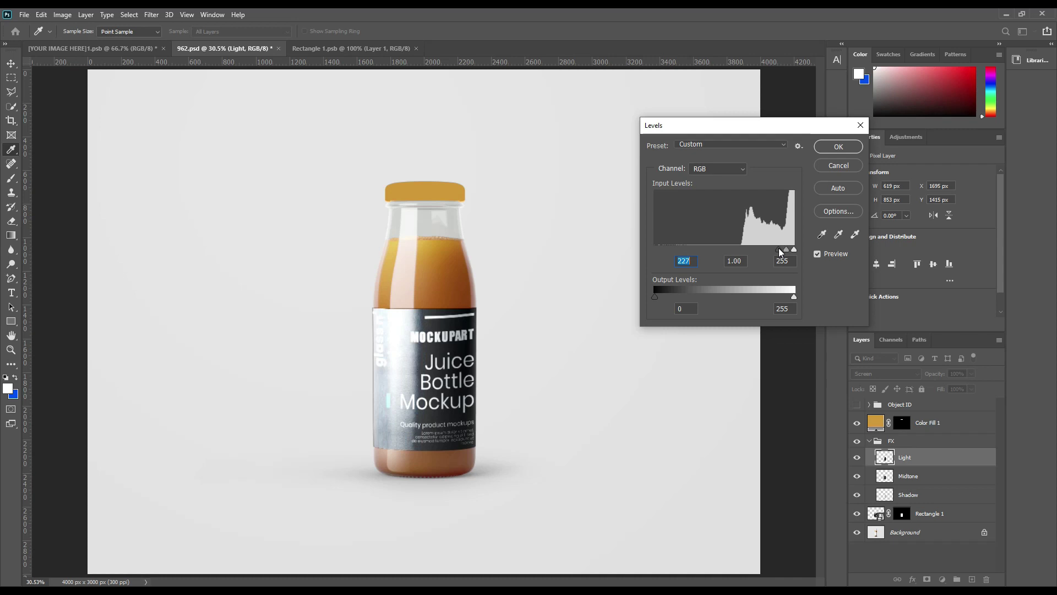
pyautogui.moveTo(794, 294); pyautogui.dragTo(745, 296)
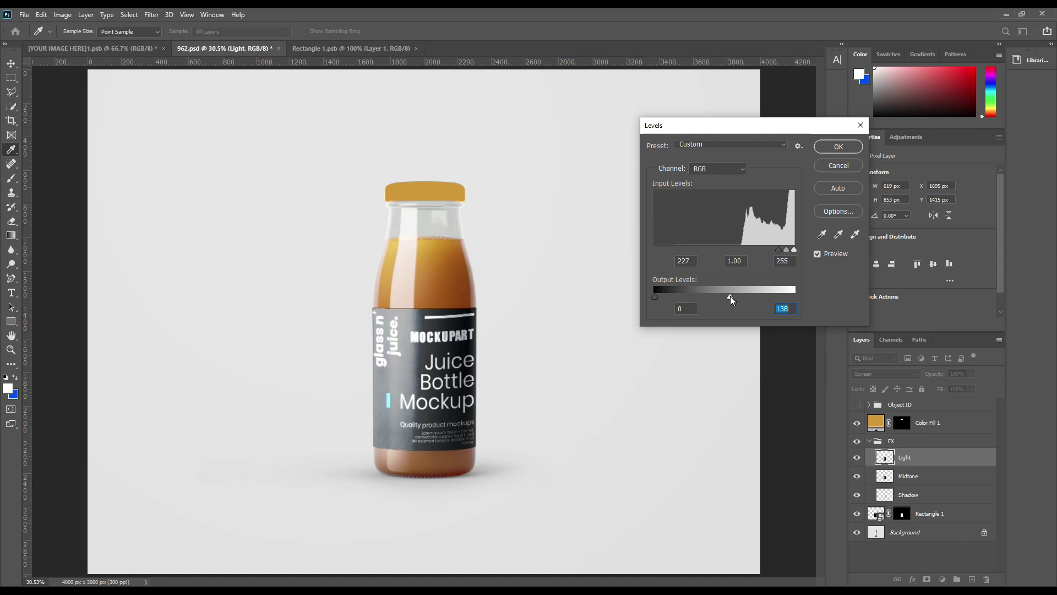
pyautogui.moveTo(779, 252); pyautogui.dragTo(787, 253)
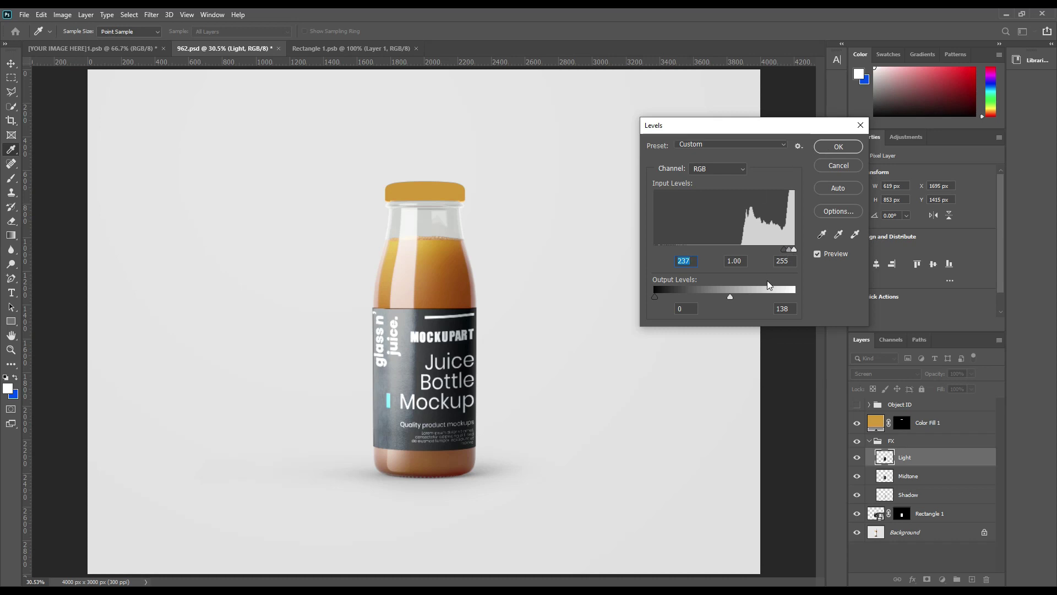
pyautogui.click(837, 148)
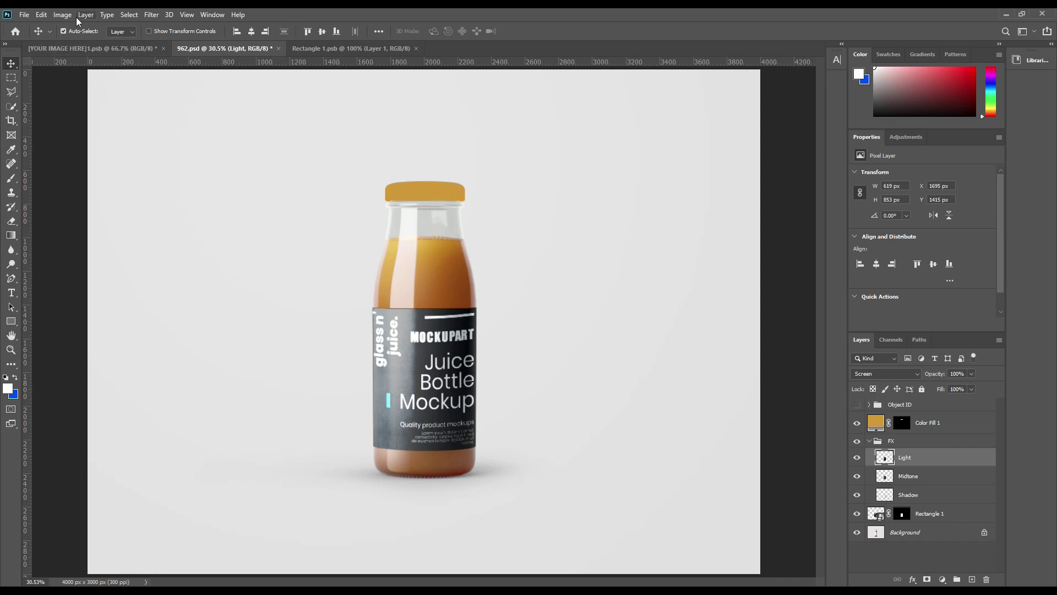
# Lower the Light layer's saturation with Hue/Saturation
pyautogui.click(62, 15)
pyautogui.moveTo(82, 43)
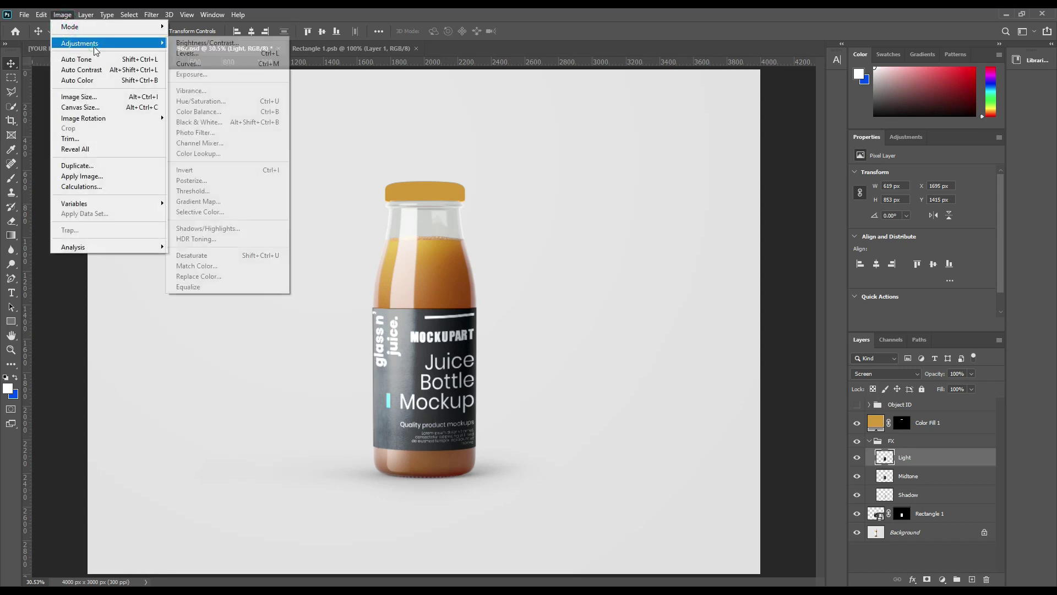
pyautogui.click(214, 102)
pyautogui.click(491, 230)
pyautogui.click(623, 146)
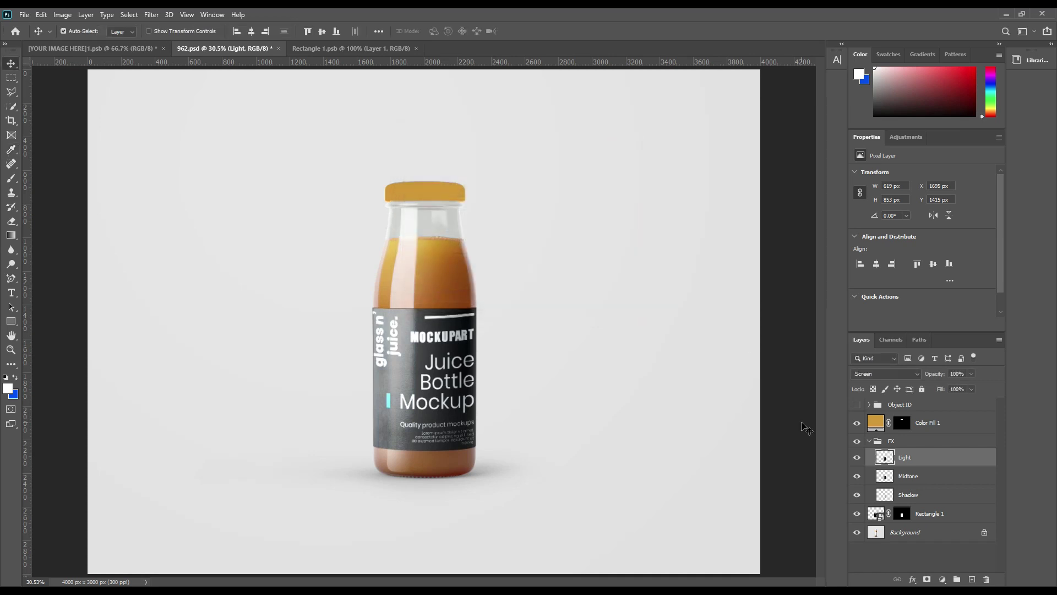
# Desaturate the Midtone layer to Saturation -100, then collapse the FX group
pyautogui.click(912, 478)
pyautogui.click(63, 15)
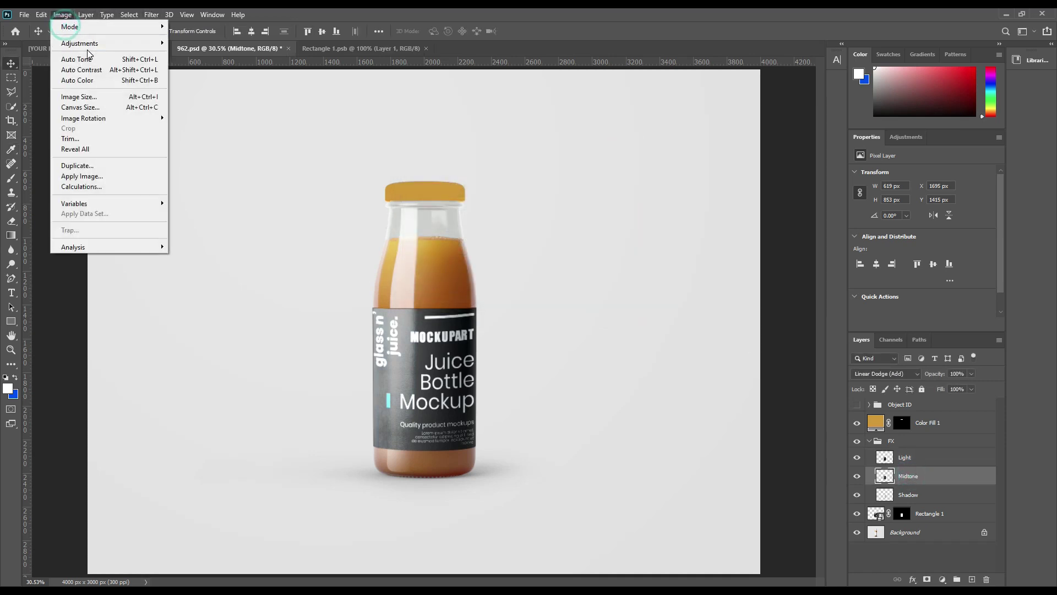
pyautogui.moveTo(83, 44)
pyautogui.click(213, 102)
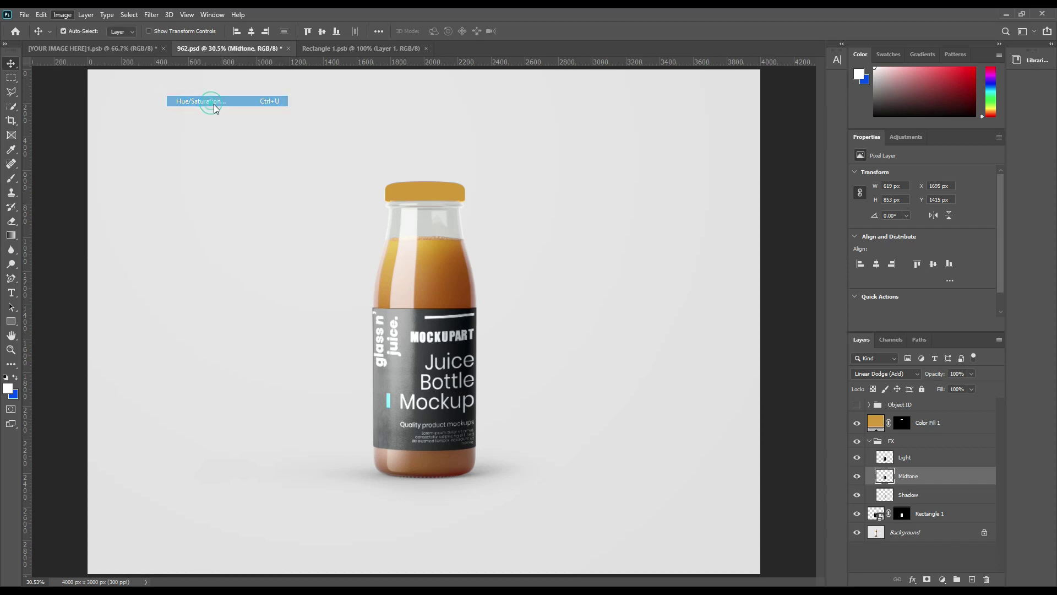
pyautogui.moveTo(498, 230); pyautogui.dragTo(437, 230)
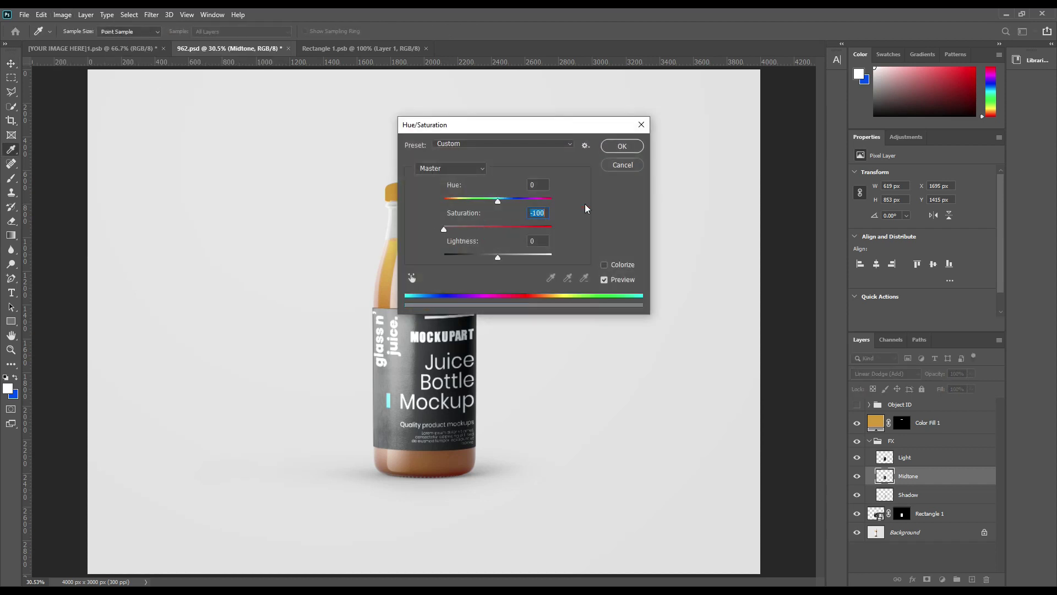
pyautogui.click(622, 146)
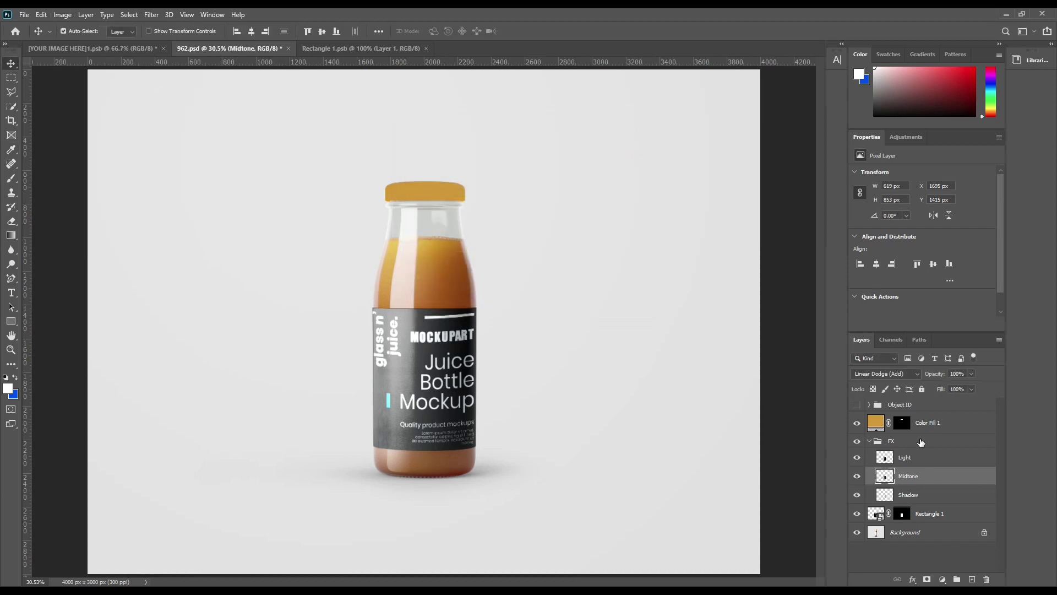
pyautogui.click(877, 442)
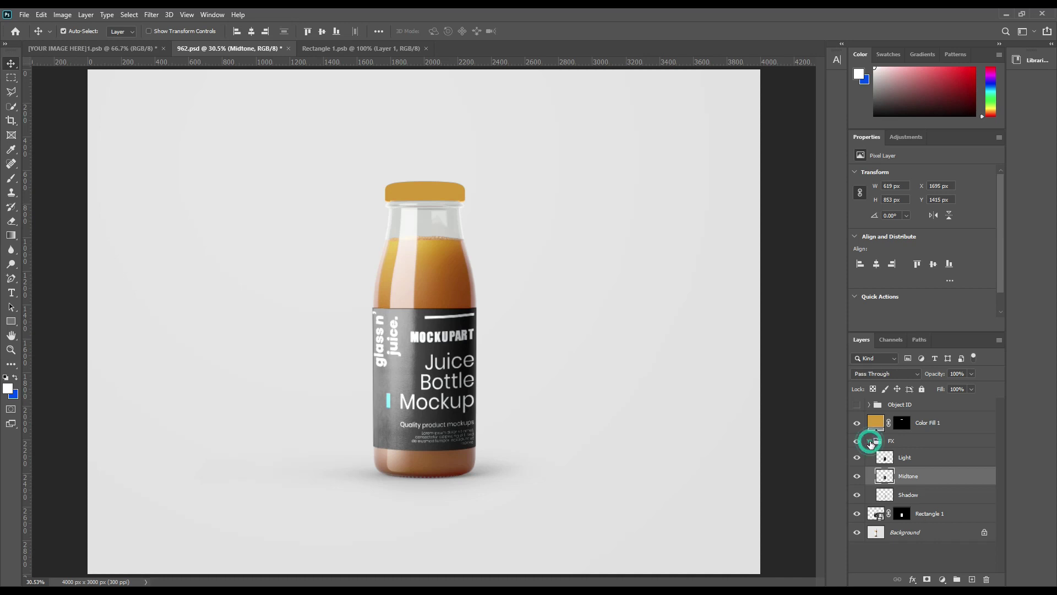
pyautogui.click(870, 440)
# Delete the layer mask from the Rectangle 1 label layer
pyautogui.click(902, 460)
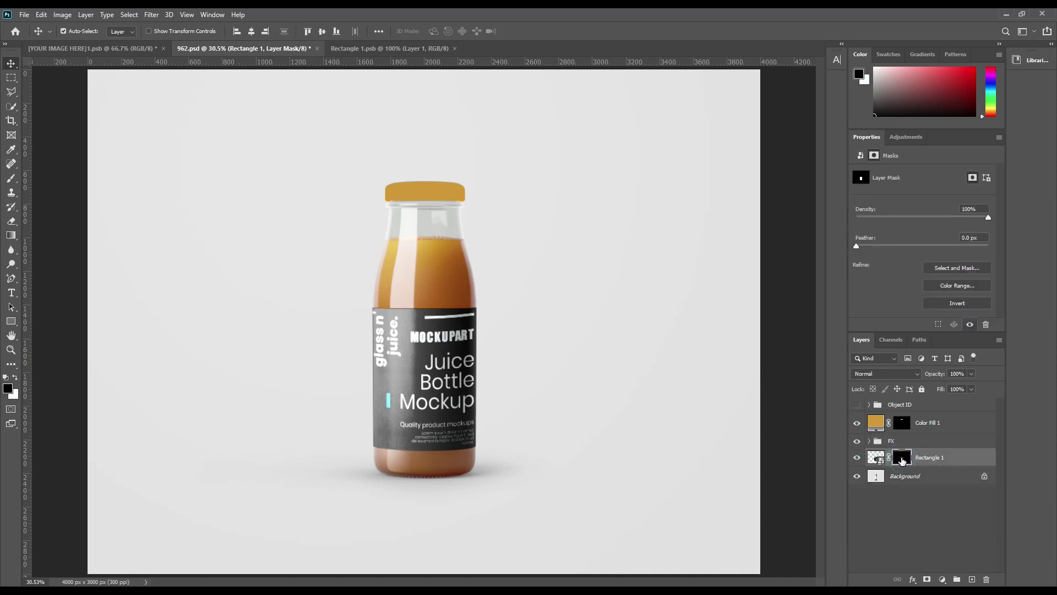
pyautogui.rightClick(904, 462)
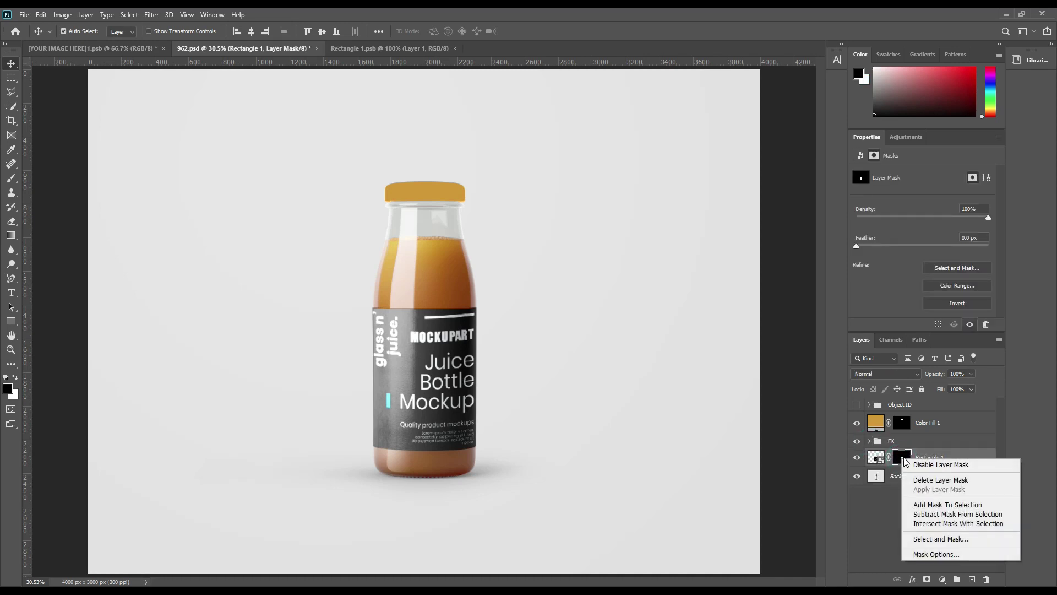
pyautogui.click(926, 481)
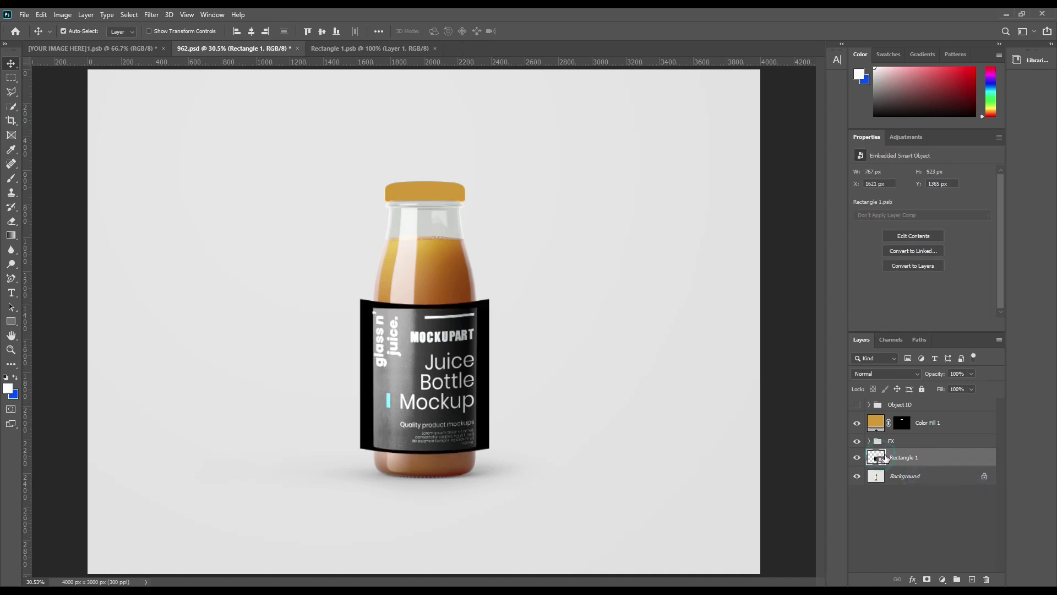
# Warp the label to flatten its arch to a -3.1% bend
pyautogui.hotkey('ctrl', 't')
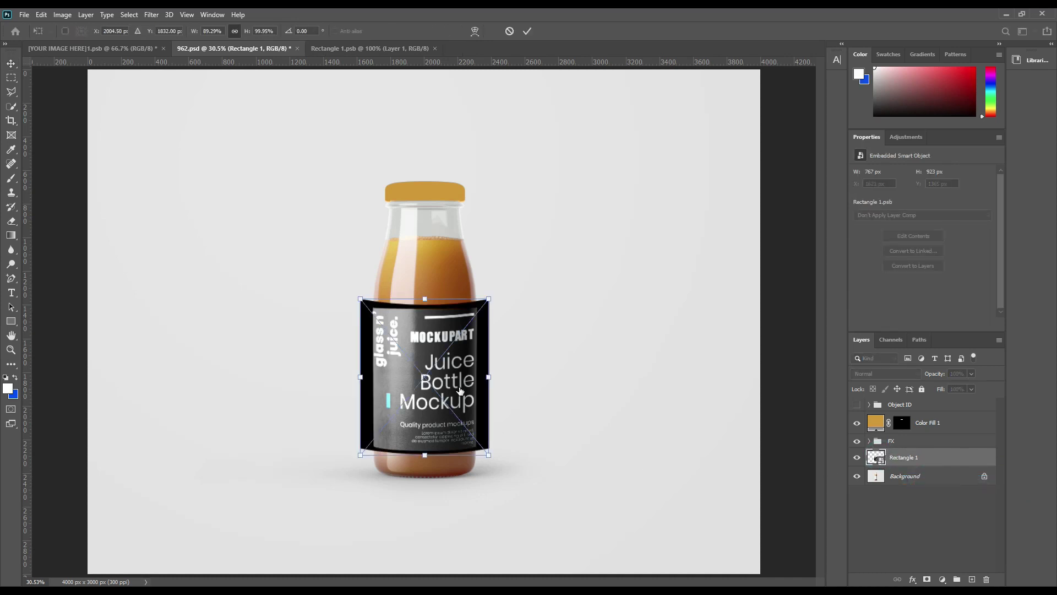
pyautogui.rightClick(415, 335)
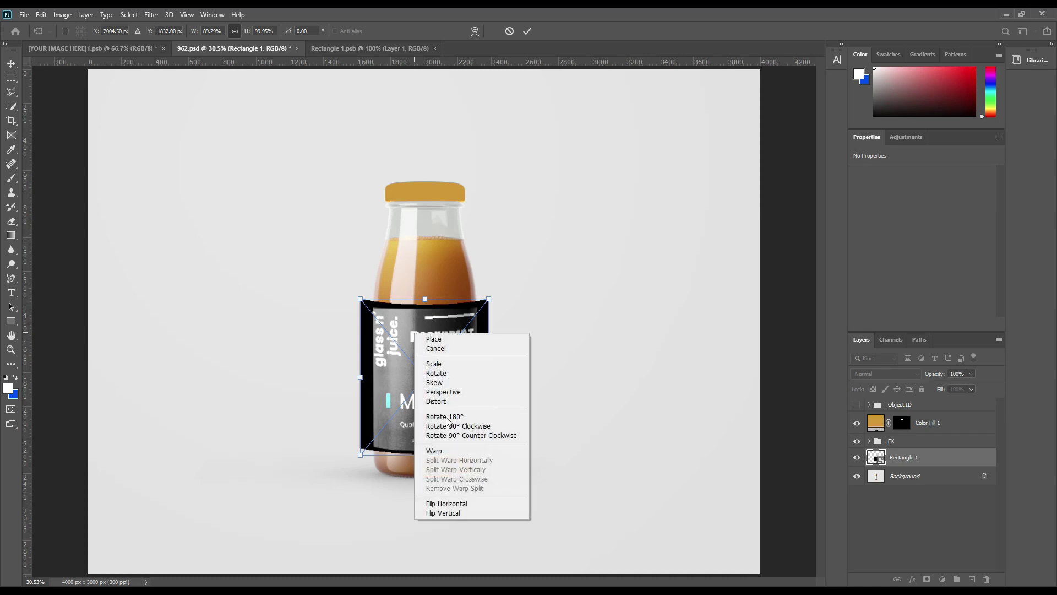
pyautogui.click(440, 451)
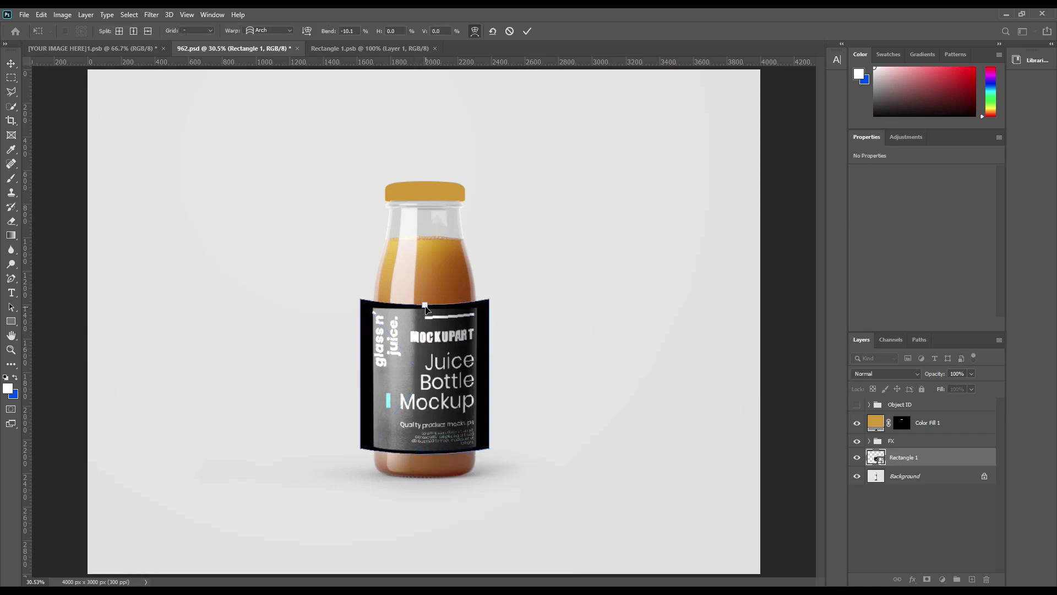
pyautogui.moveTo(425, 307); pyautogui.dragTo(424, 302)
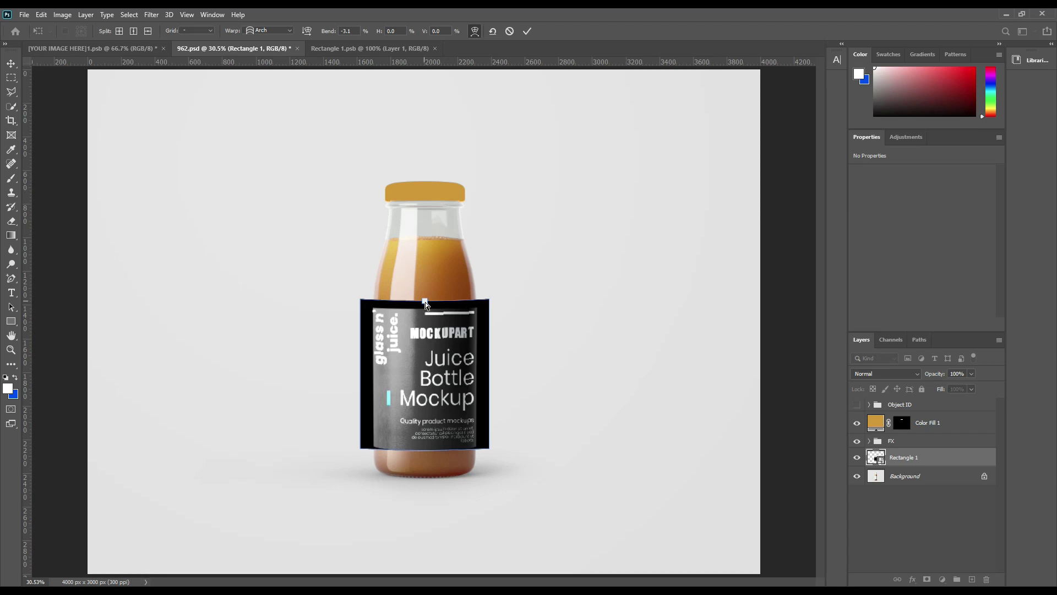
pyautogui.click(525, 32)
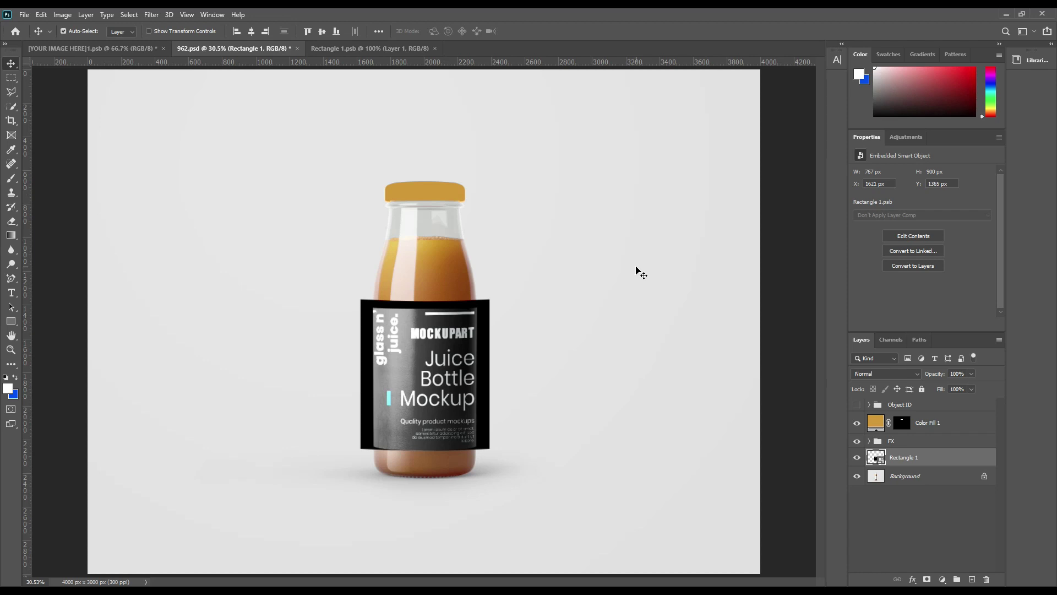
# Nudge the label slightly lower on the bottle and expand the FX group
pyautogui.press('Down')
pyautogui.press('Down')
pyautogui.press('Down')
pyautogui.press('Down')
pyautogui.press('Down')
pyautogui.press('Down')
pyautogui.press('Down')
pyautogui.press('Down')
pyautogui.press('Down')
pyautogui.press('Down')
pyautogui.press('Down')
pyautogui.press('Down')
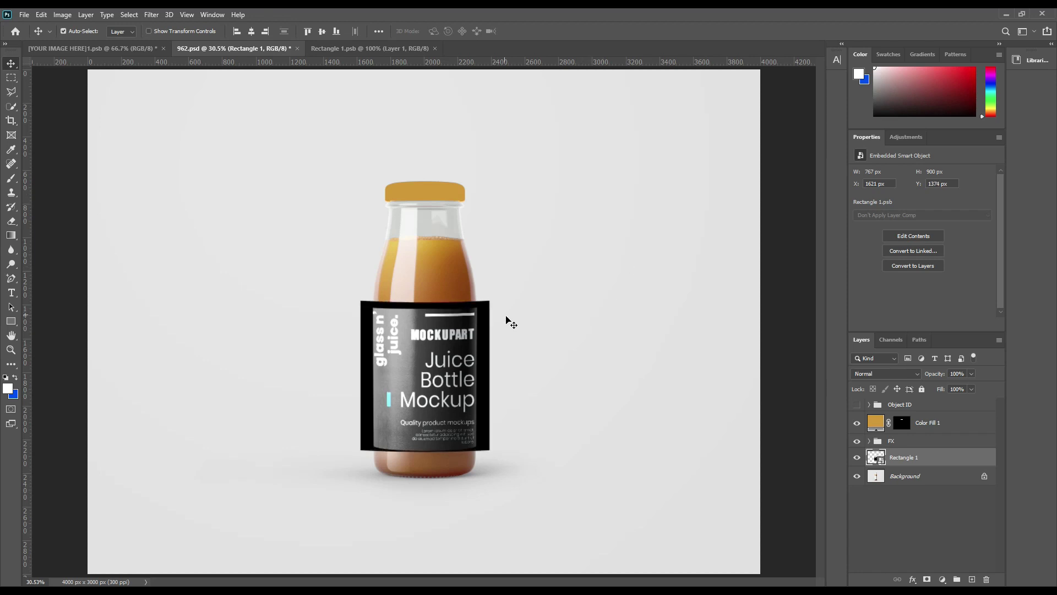
pyautogui.press('Down')
pyautogui.press('Down')
pyautogui.press('Down')
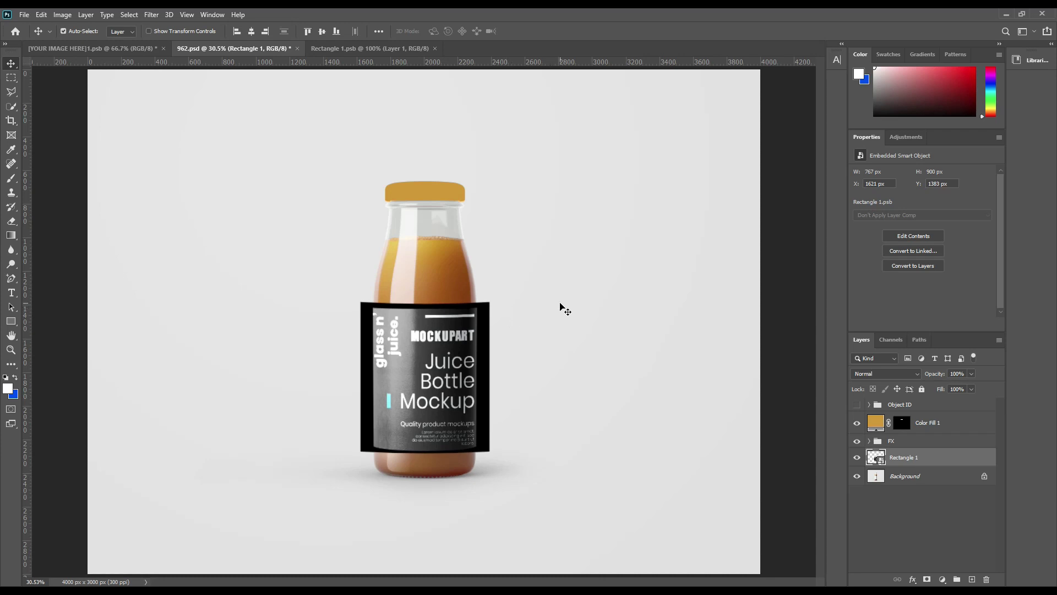
pyautogui.click(870, 441)
# Mask Rectangle 1 to the bottle shape loaded from the Light layer
pyautogui.keyDown('ctrl'); pyautogui.click(885, 458); pyautogui.keyUp('ctrl')
pyautogui.click(869, 440)
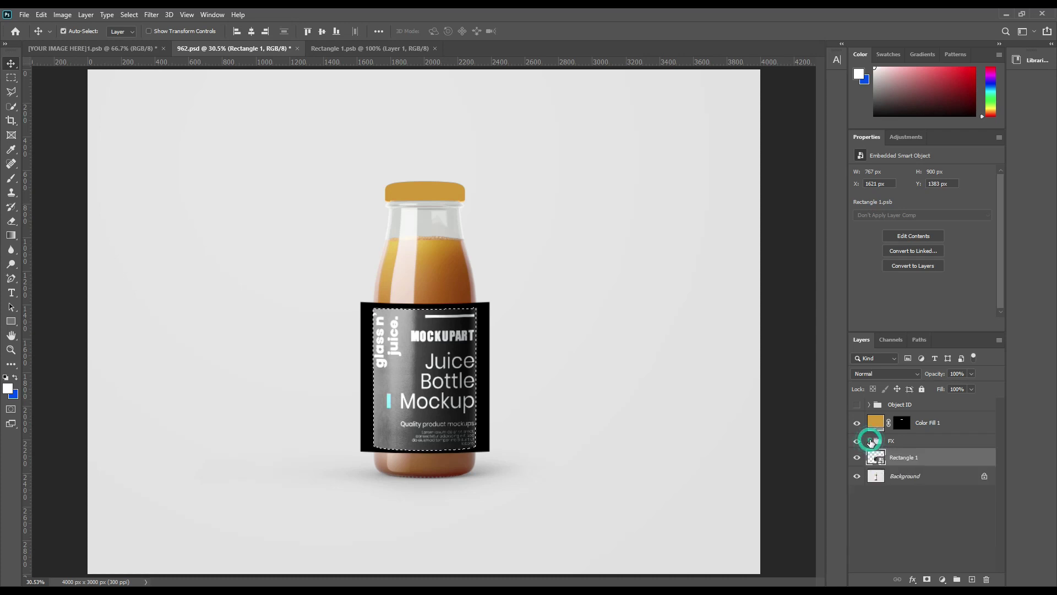
pyautogui.click(927, 579)
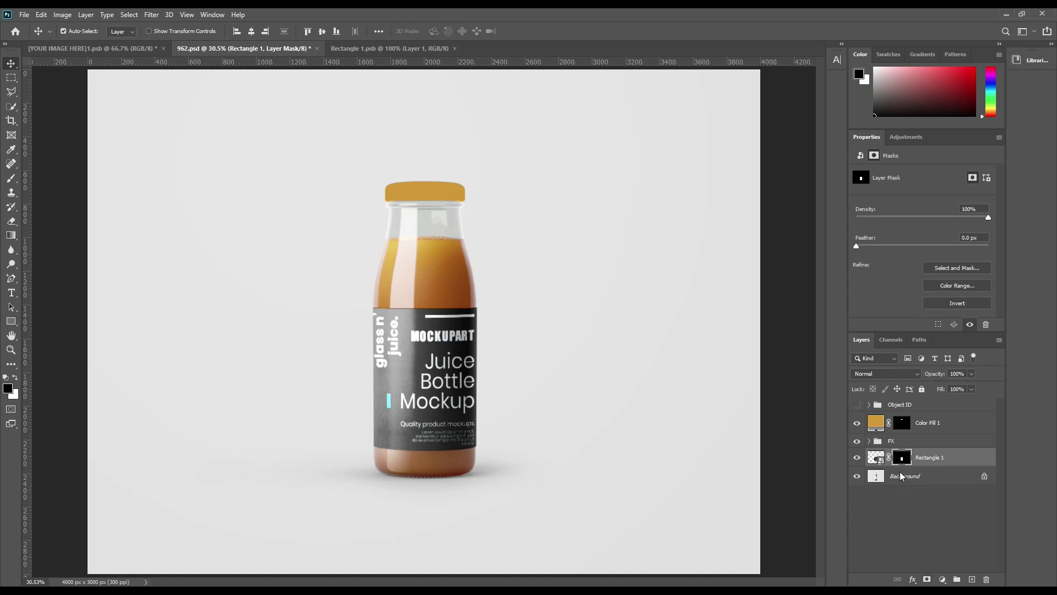
pyautogui.click(926, 523)
# Copy the cap outline from the Background layer onto a new Layer 1
pyautogui.keyDown('ctrl'); pyautogui.click(902, 422); pyautogui.keyUp('ctrl')
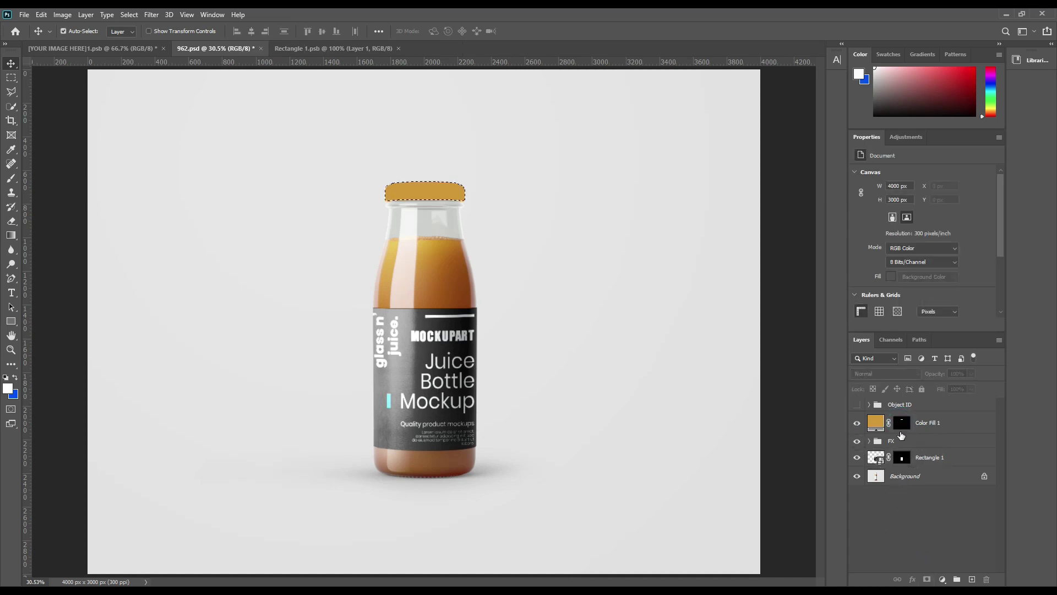
pyautogui.click(905, 476)
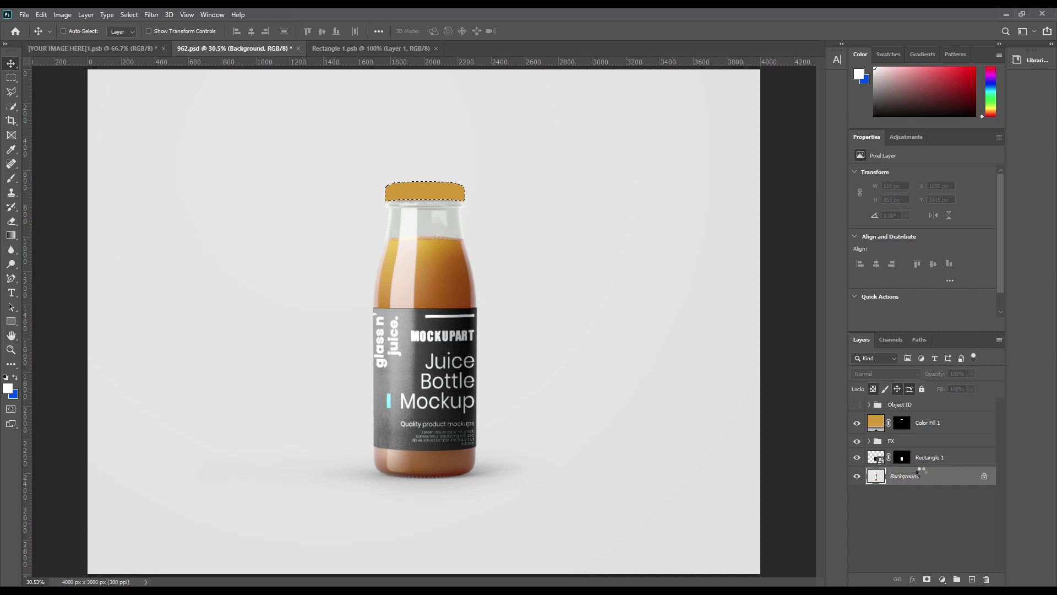
pyautogui.hotkey('ctrl', 'j')
# Move the cap layer above Color Fill 1, duplicate it, and name the top copy Light
pyautogui.moveTo(911, 477); pyautogui.dragTo(928, 412)
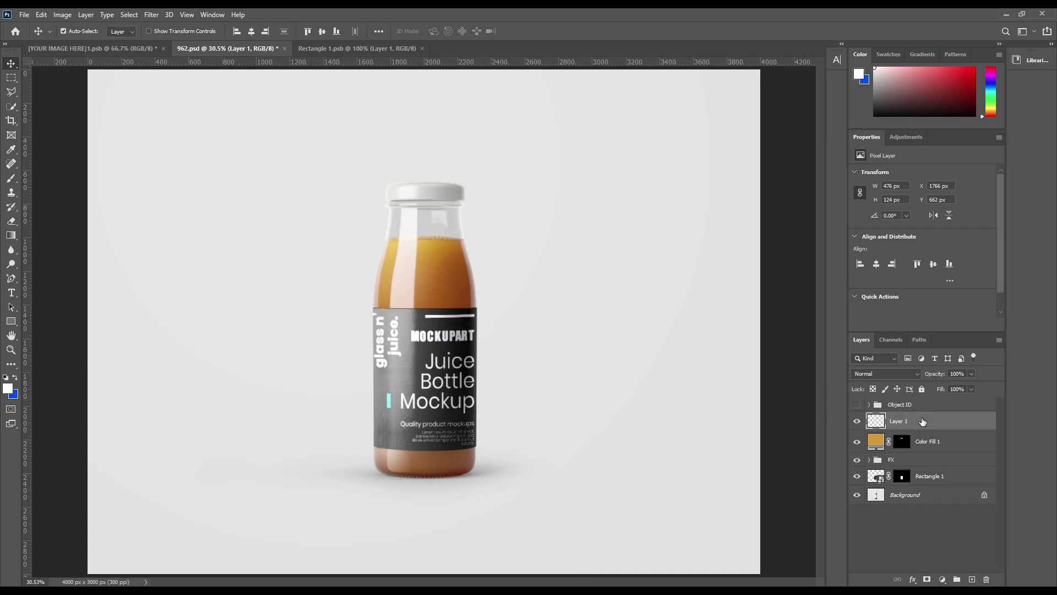
pyautogui.hotkey('ctrl', 'j')
pyautogui.hotkey('ctrl', 'j')
pyautogui.doubleClick(923, 422)
pyautogui.write('Light')
pyautogui.press('Return')
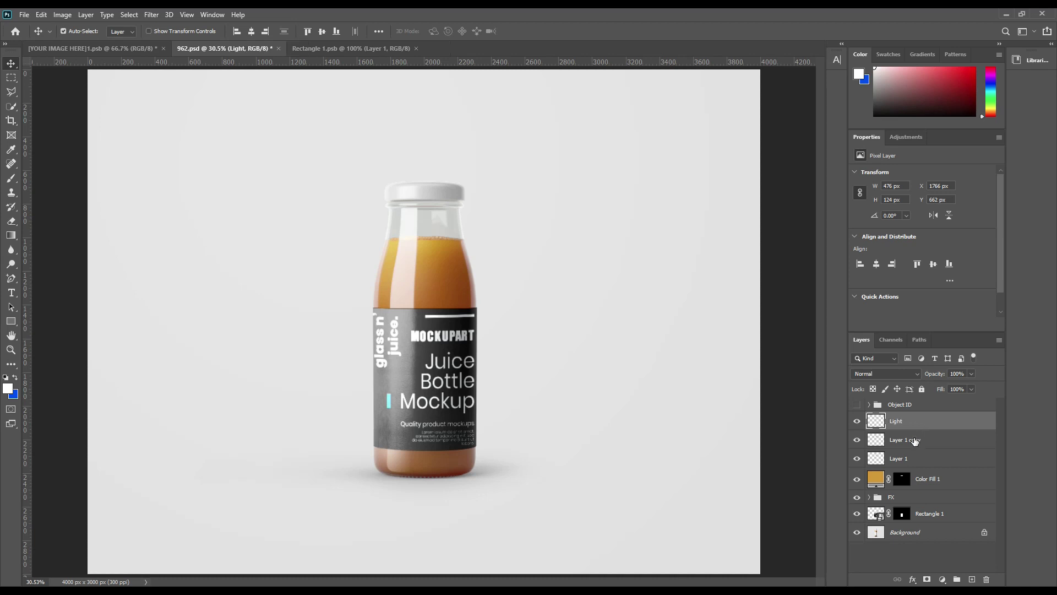
# Name the other cap layers Midtone and Shadow, and hide Light
pyautogui.doubleClick(915, 438)
pyautogui.write('M')
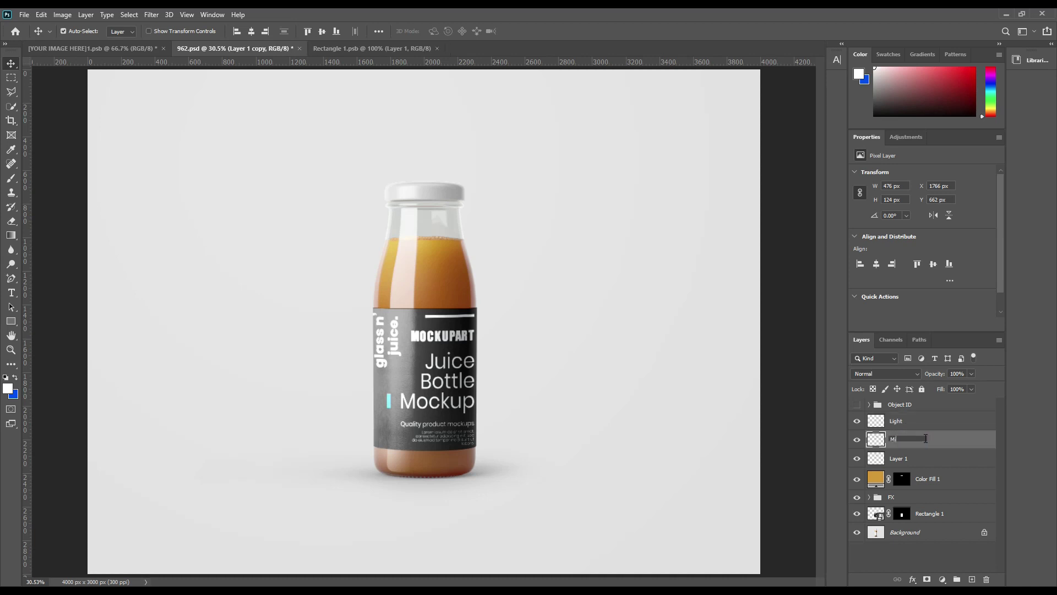
pyautogui.write('idtone')
pyautogui.press('Return')
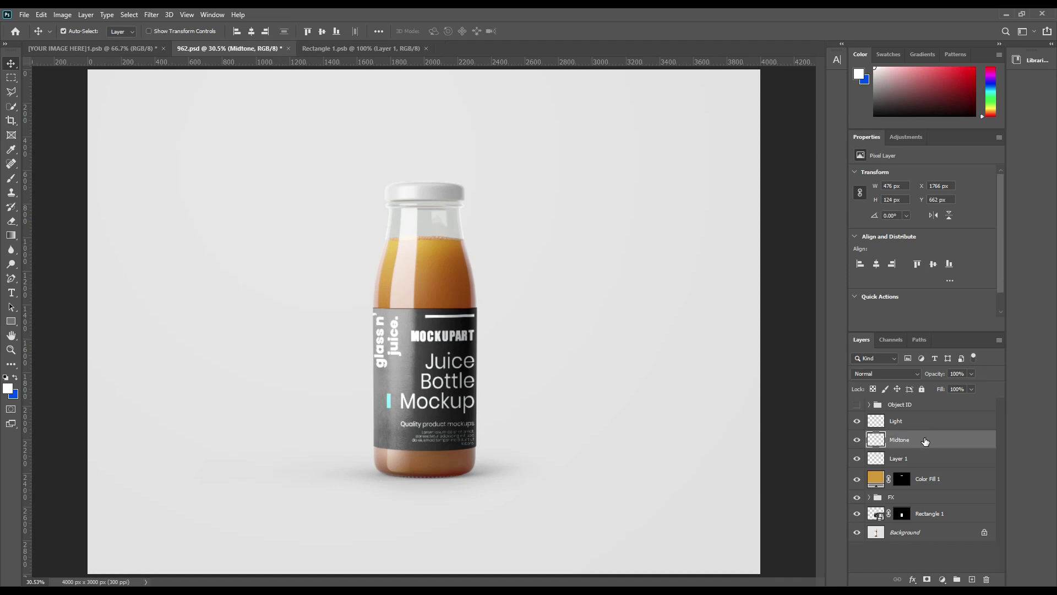
pyautogui.doubleClick(900, 458)
pyautogui.write('S')
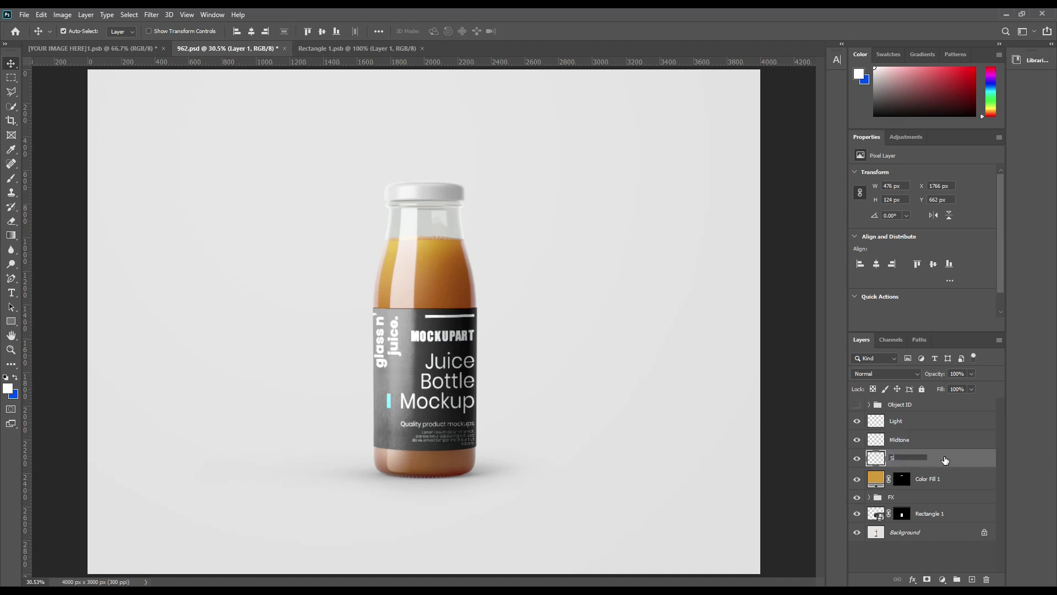
pyautogui.write('hadow')
pyautogui.press('Return')
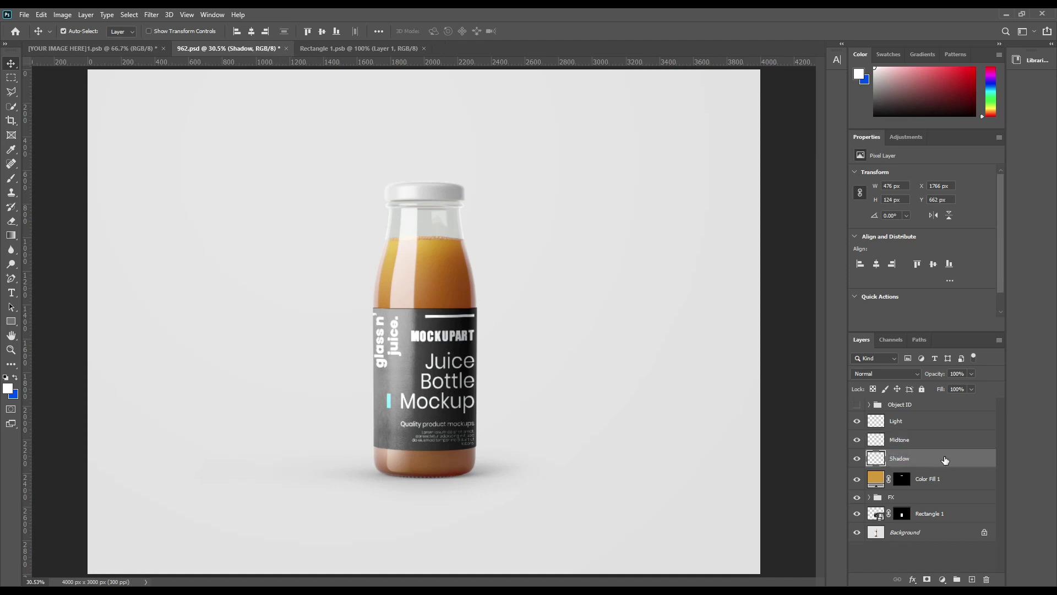
pyautogui.click(857, 420)
# Blend Shadow as Linear Burn and show Midtone blended as Linear Dodge (Add)
pyautogui.click(903, 373)
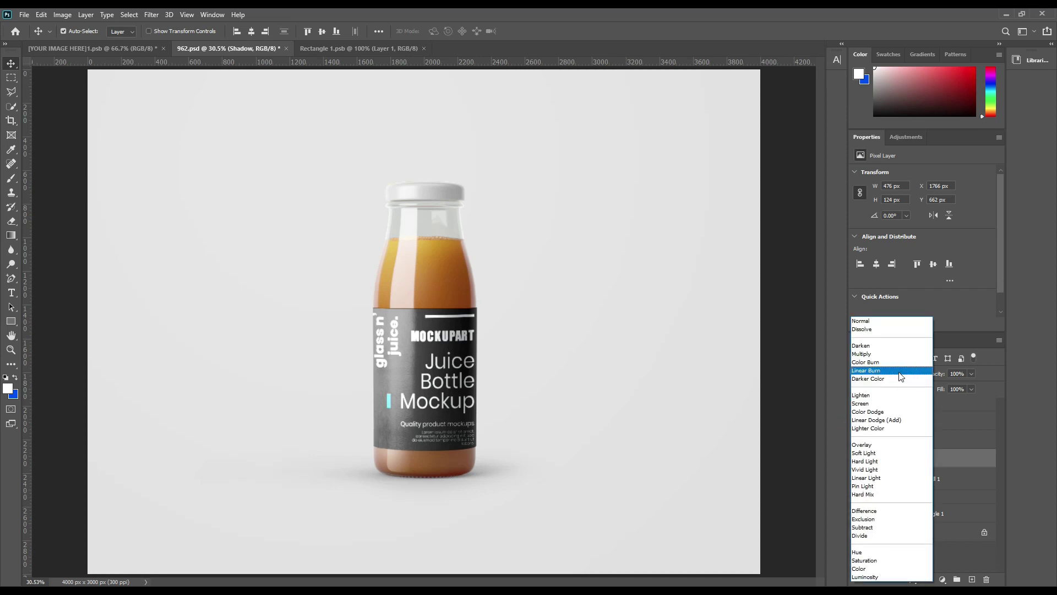
pyautogui.click(889, 370)
pyautogui.click(857, 439)
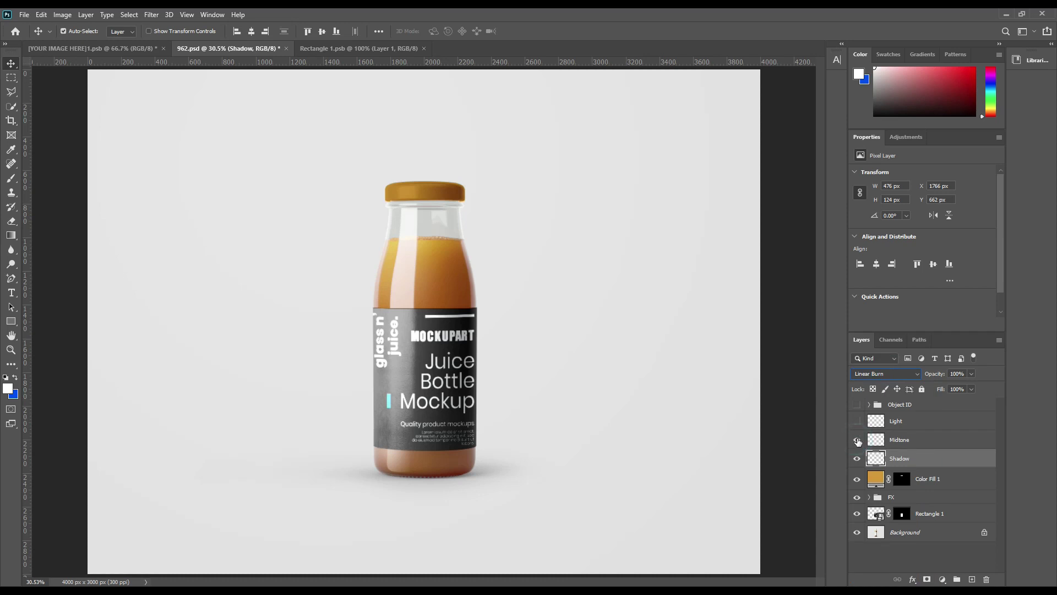
pyautogui.click(913, 439)
pyautogui.click(899, 373)
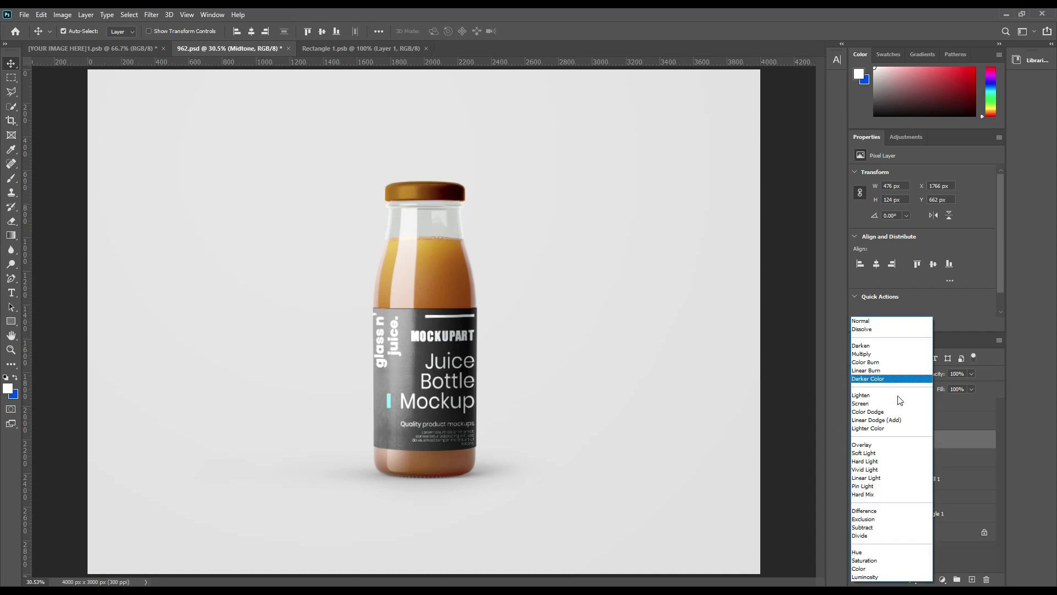
pyautogui.click(895, 427)
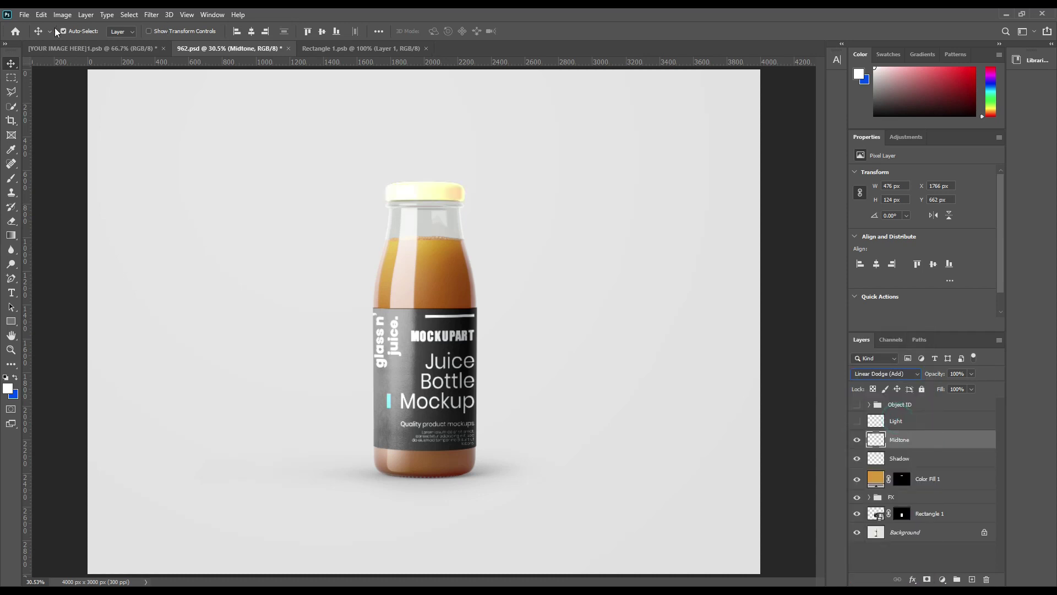
# Apply Levels to Midtone with input black 192 and output white 94
pyautogui.click(63, 15)
pyautogui.moveTo(82, 40)
pyautogui.click(205, 52)
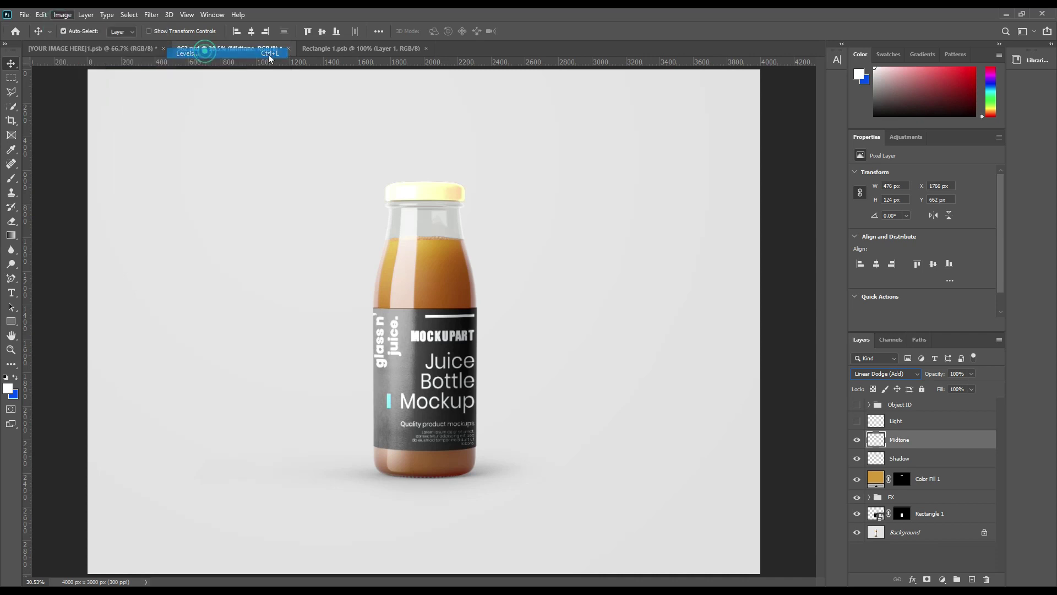
pyautogui.moveTo(654, 249); pyautogui.dragTo(759, 251)
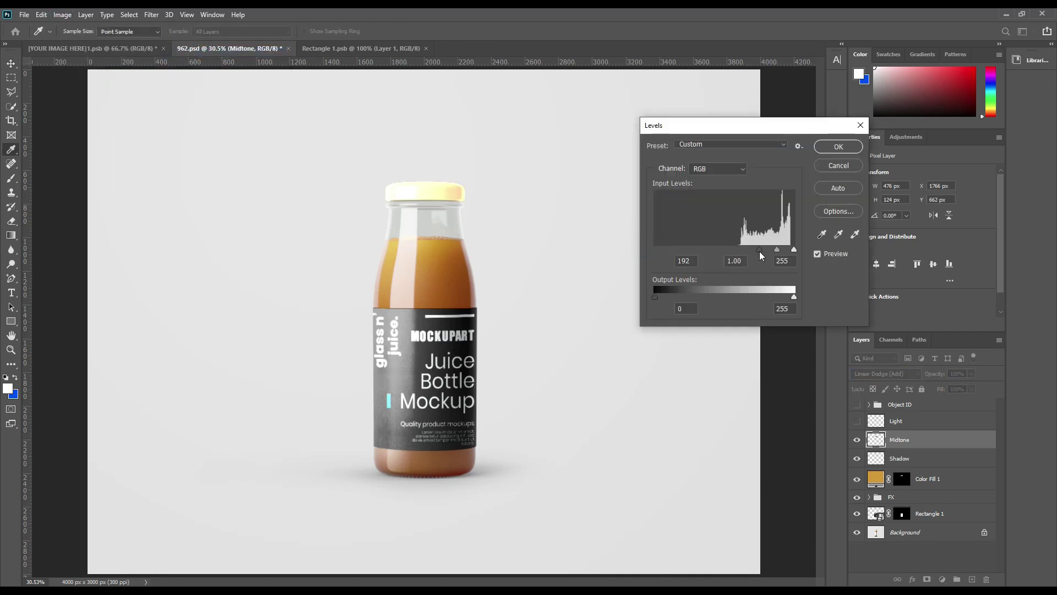
pyautogui.moveTo(794, 296); pyautogui.dragTo(706, 300)
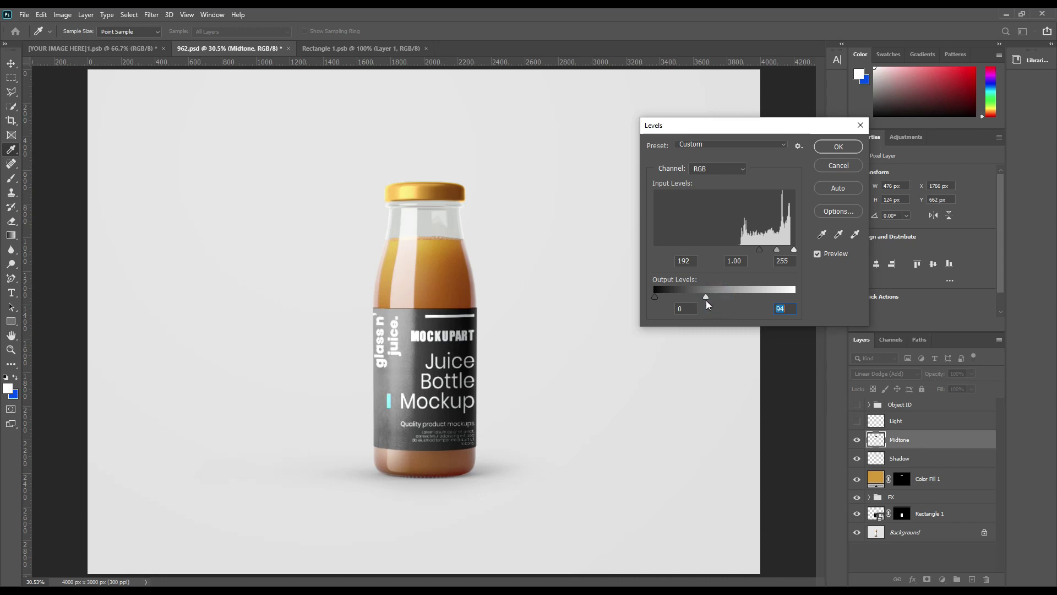
pyautogui.click(837, 148)
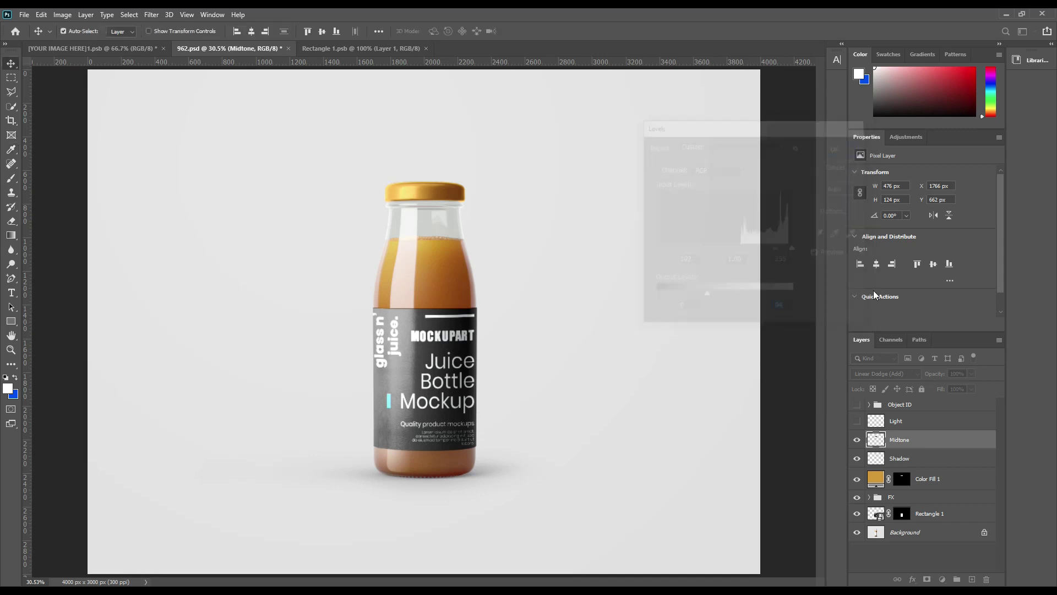
# Show the Light layer again and select it
pyautogui.click(858, 421)
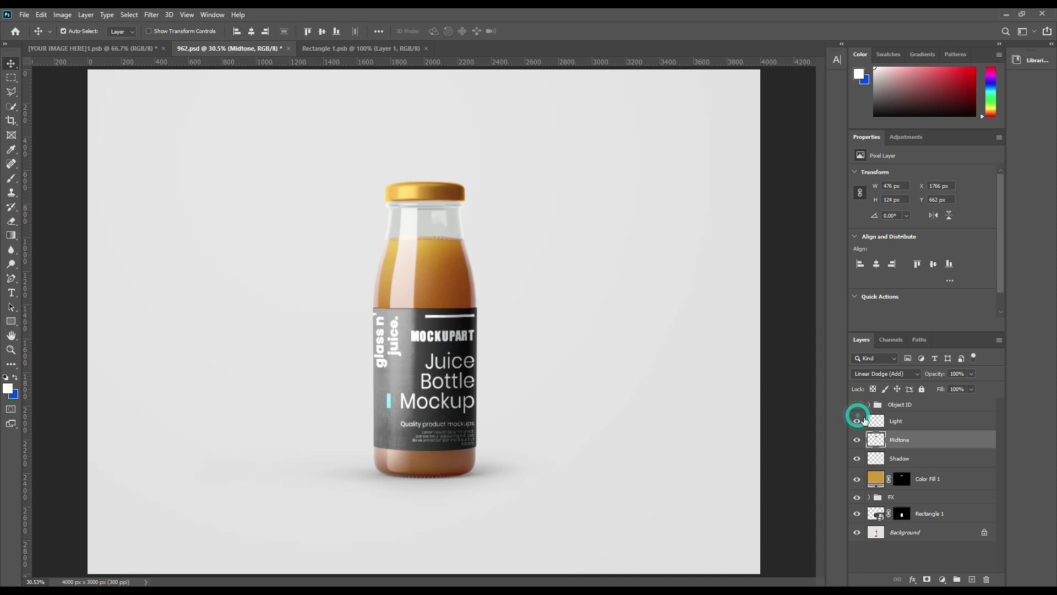
pyautogui.click(900, 422)
pyautogui.click(901, 375)
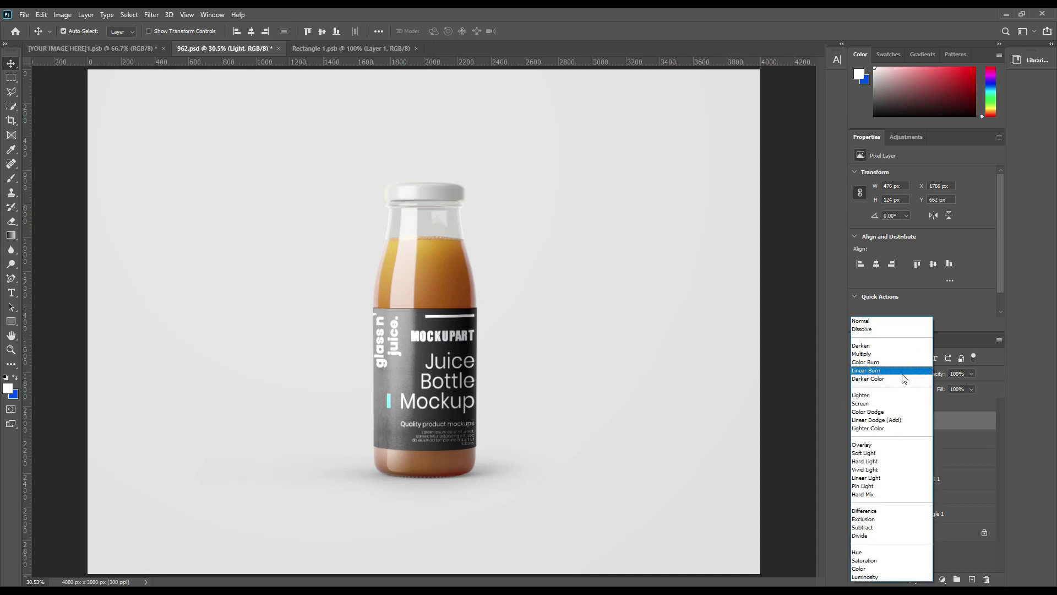
# Blend the cap's Light layer as Screen with Levels input black 222
pyautogui.click(863, 404)
pyautogui.click(68, 14)
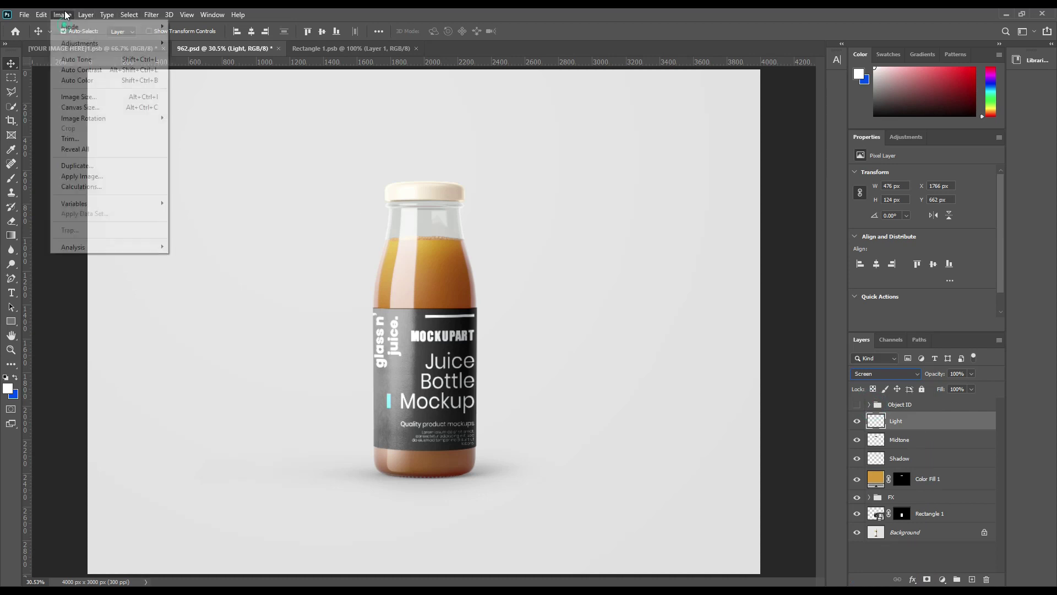
pyautogui.moveTo(88, 43)
pyautogui.click(197, 58)
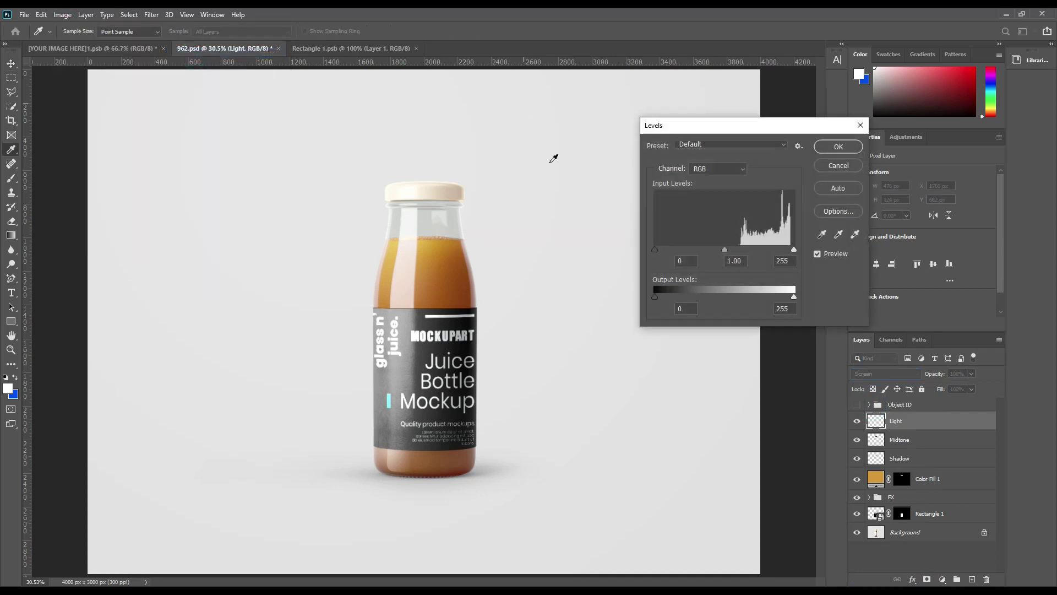
pyautogui.moveTo(655, 250); pyautogui.dragTo(776, 250)
pyautogui.click(834, 149)
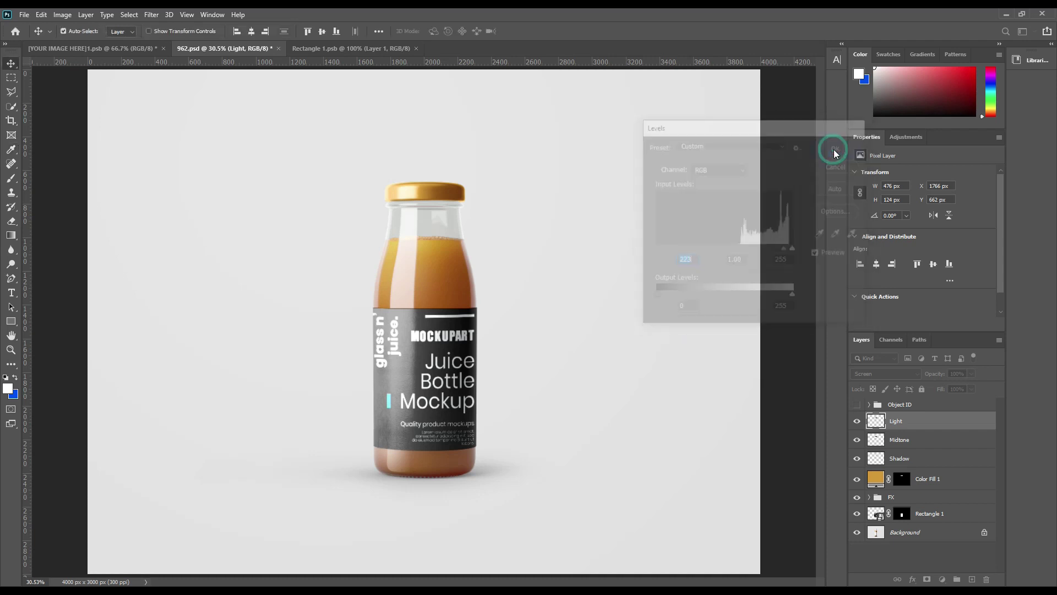
# Group Light, Midtone and Shadow into a folder named FX
pyautogui.click(778, 237)
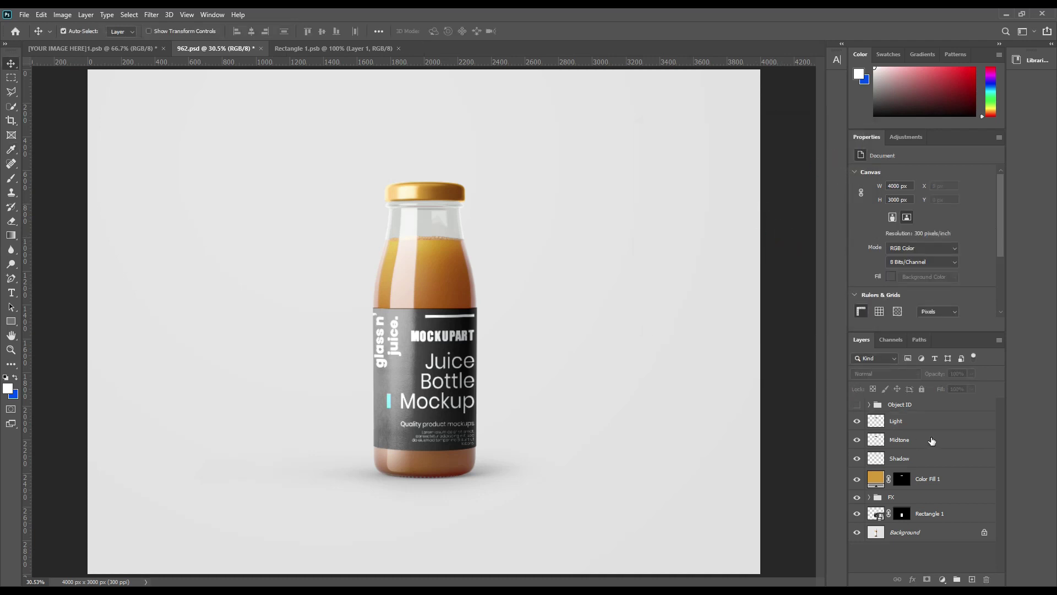
pyautogui.click(911, 421)
pyautogui.keyDown('shift'); pyautogui.click(926, 456); pyautogui.keyUp('shift')
pyautogui.moveTo(925, 454); pyautogui.dragTo(957, 579)
pyautogui.doubleClick(901, 419)
pyautogui.write('FX')
pyautogui.press('Return')
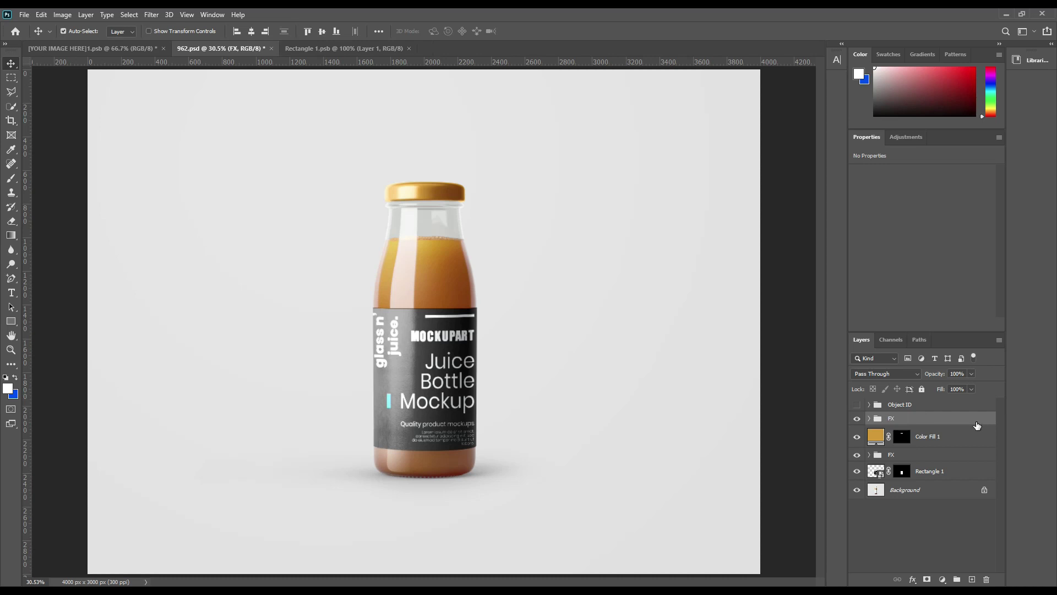
# Add a Solid Color fill layer of #ffc54f just above the Background
pyautogui.click(918, 492)
pyautogui.click(942, 582)
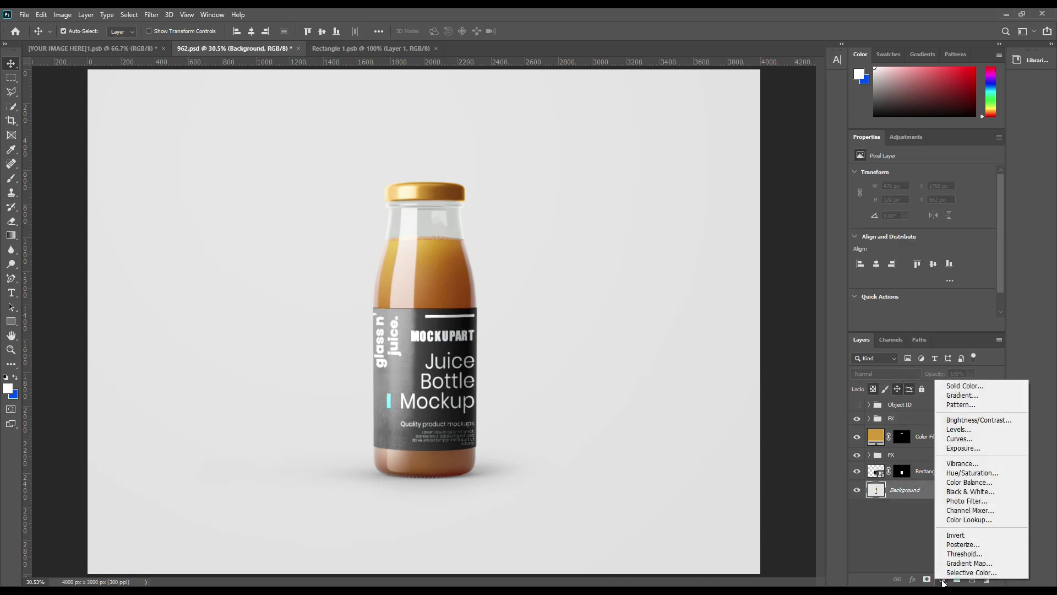
pyautogui.click(964, 386)
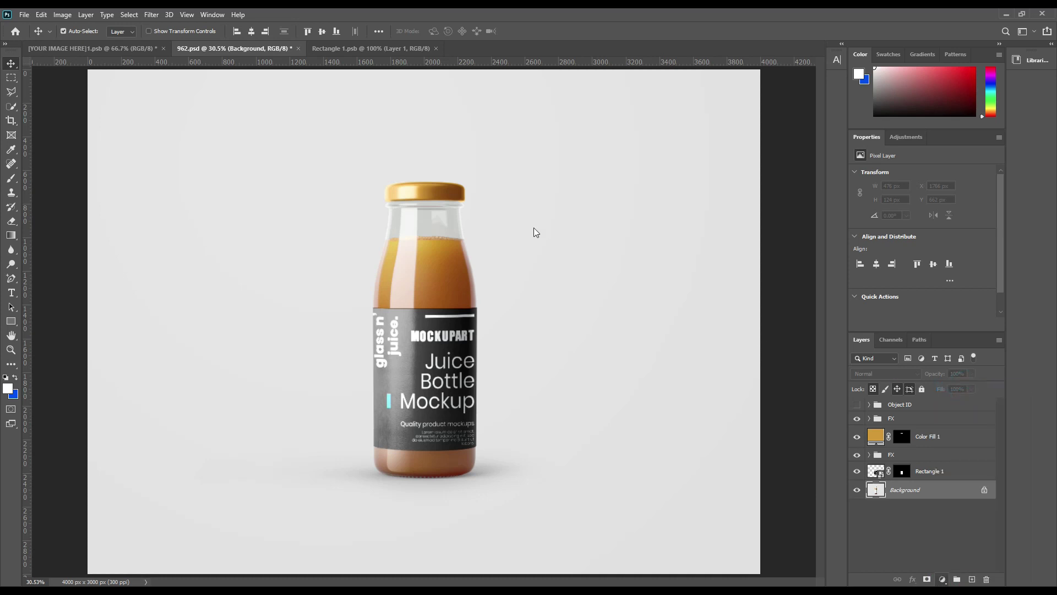
pyautogui.click(423, 185)
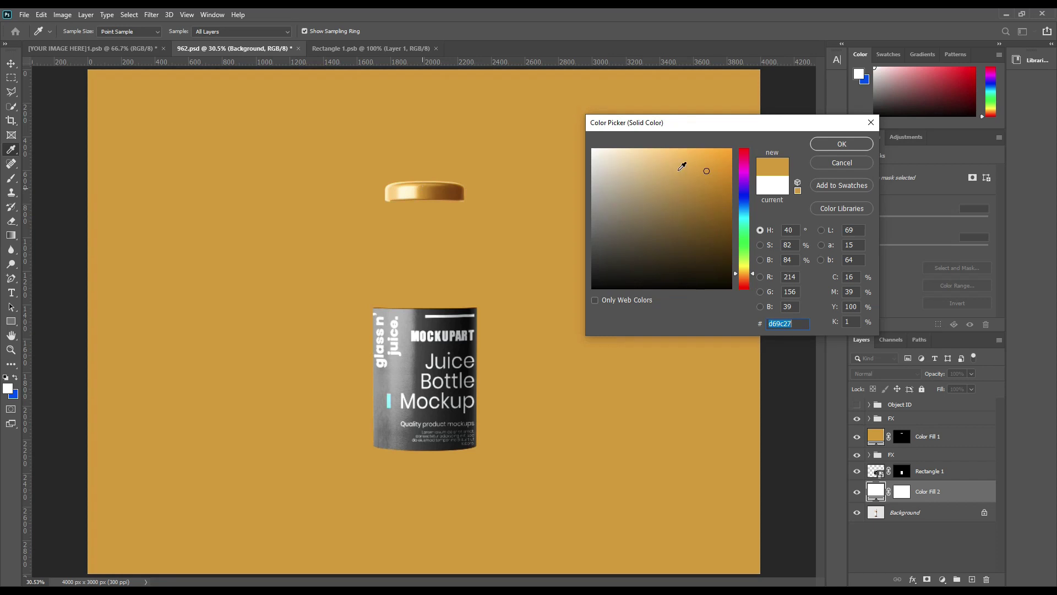
pyautogui.click(689, 148)
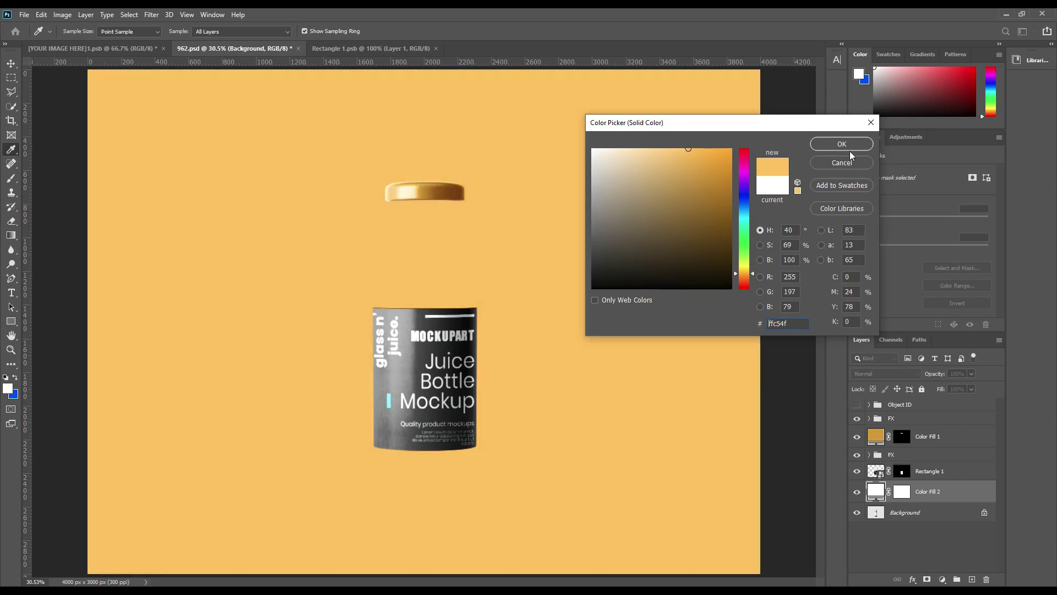
pyautogui.click(843, 143)
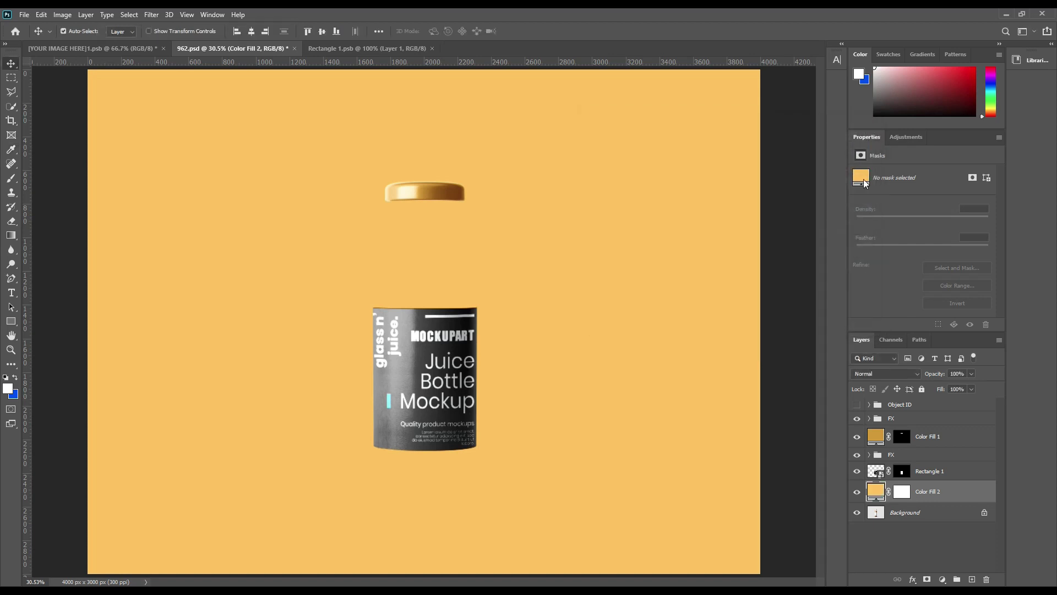
pyautogui.click(870, 406)
# Load the Bottle layer's outline from the Object ID group as a selection
pyautogui.click(870, 406)
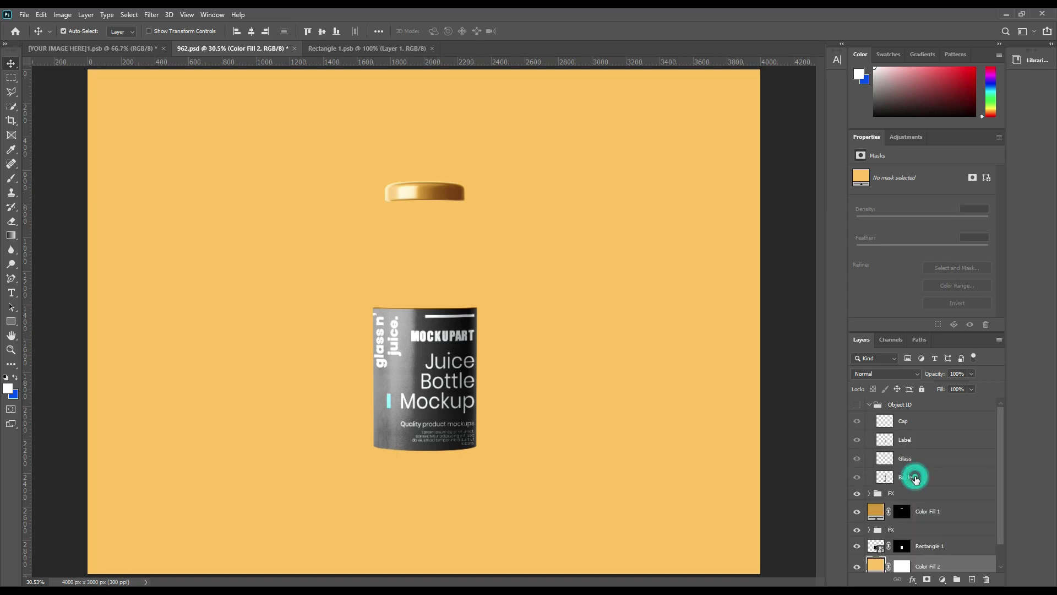
pyautogui.click(915, 478)
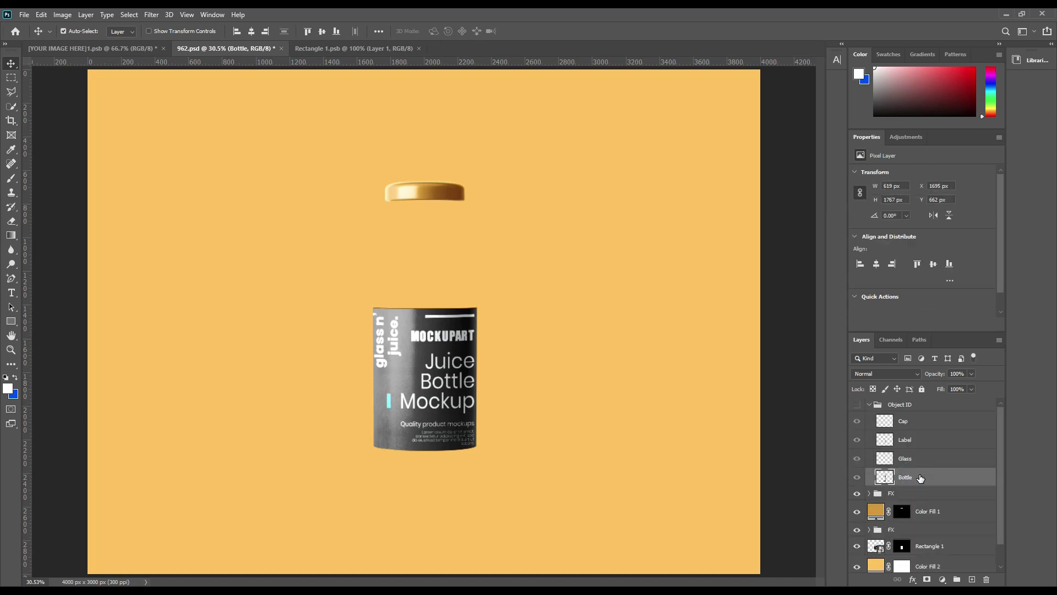
pyautogui.moveTo(921, 478)
pyautogui.mouseDown()
pyautogui.moveTo(881, 545)
pyautogui.moveTo(909, 463)
pyautogui.mouseUp()
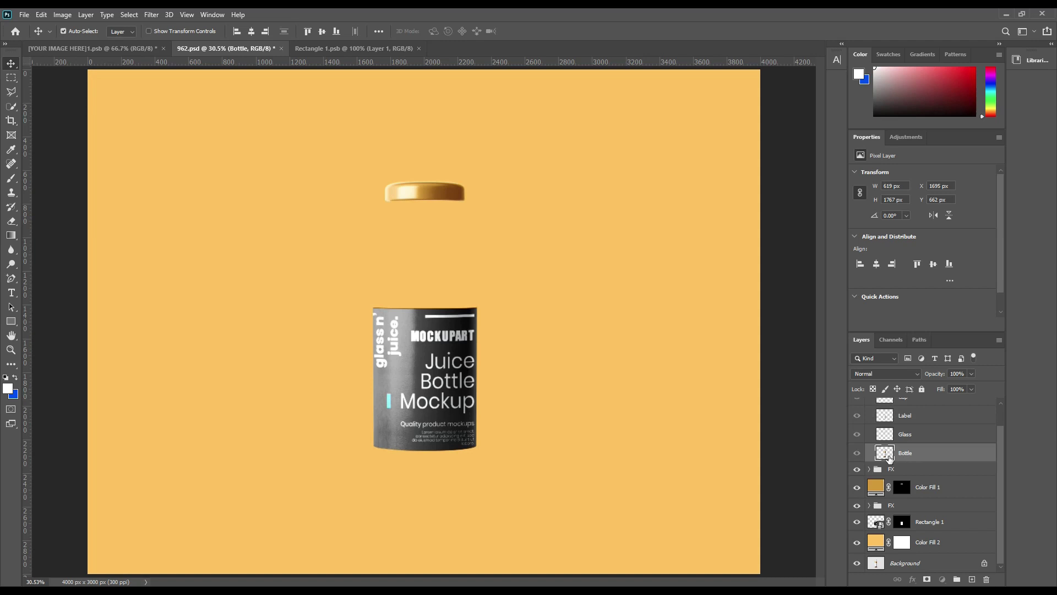
pyautogui.press('ctrl')
pyautogui.keyDown('ctrl'); pyautogui.click(886, 455); pyautogui.keyUp('ctrl')
# Target the Color Fill 2 mask with black as foreground, then collapse Object ID
pyautogui.click(901, 542)
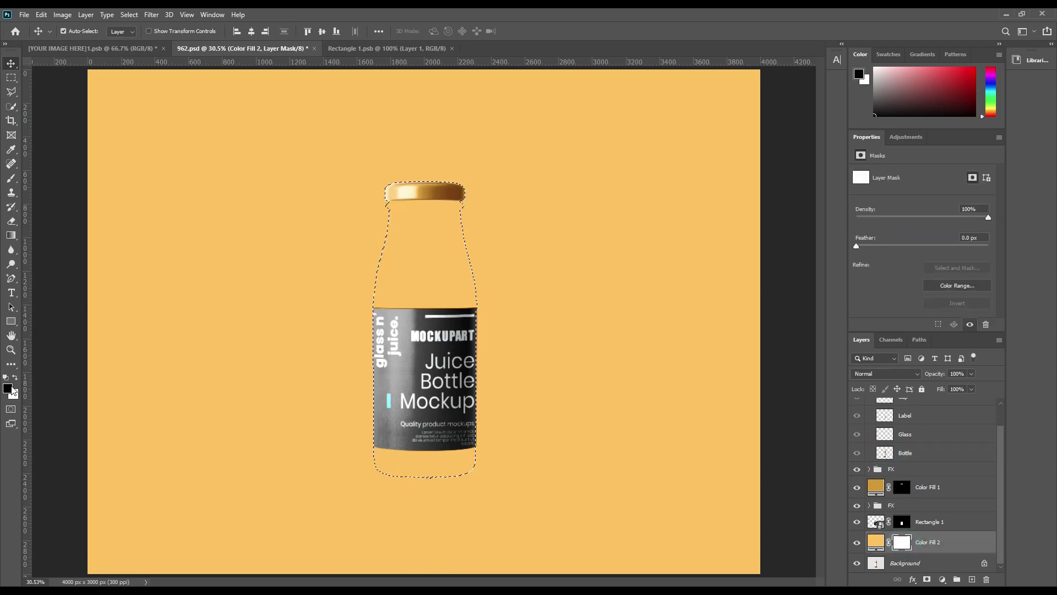
pyautogui.click(7, 389)
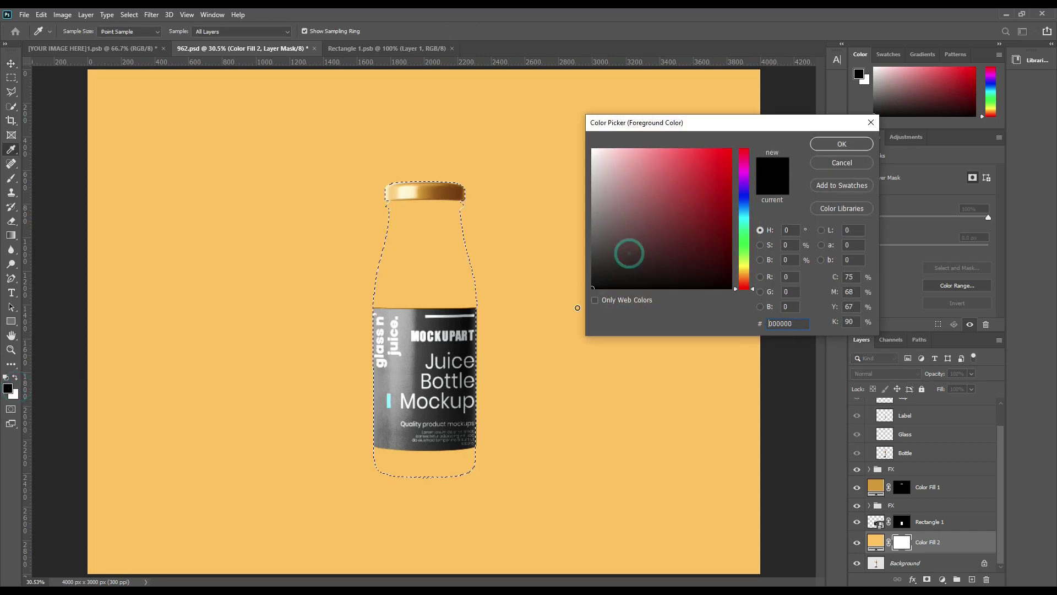
pyautogui.click(842, 144)
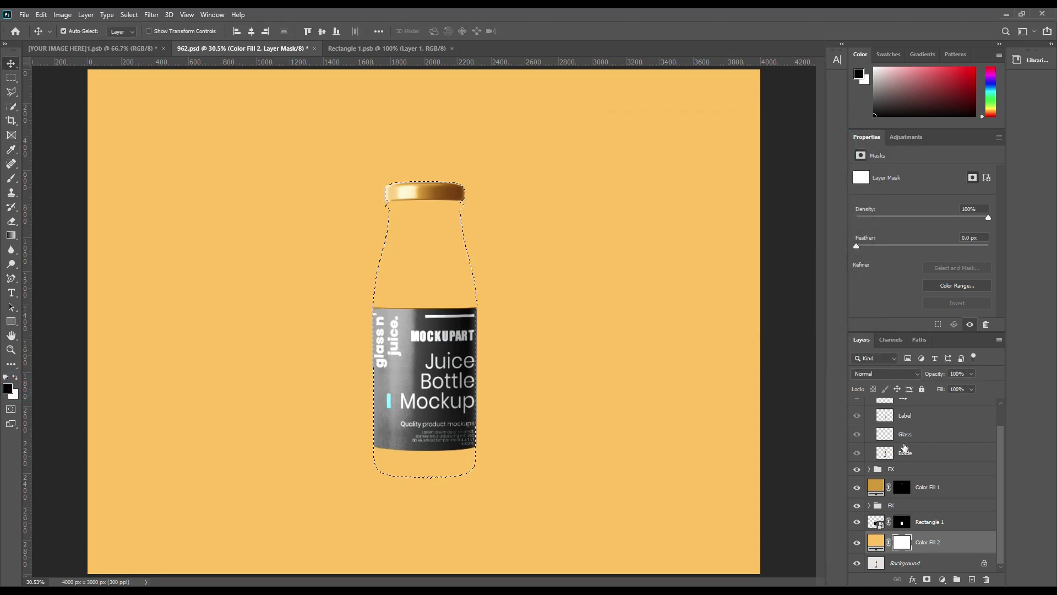
pyautogui.scroll(1, 905, 448)
pyautogui.click(870, 407)
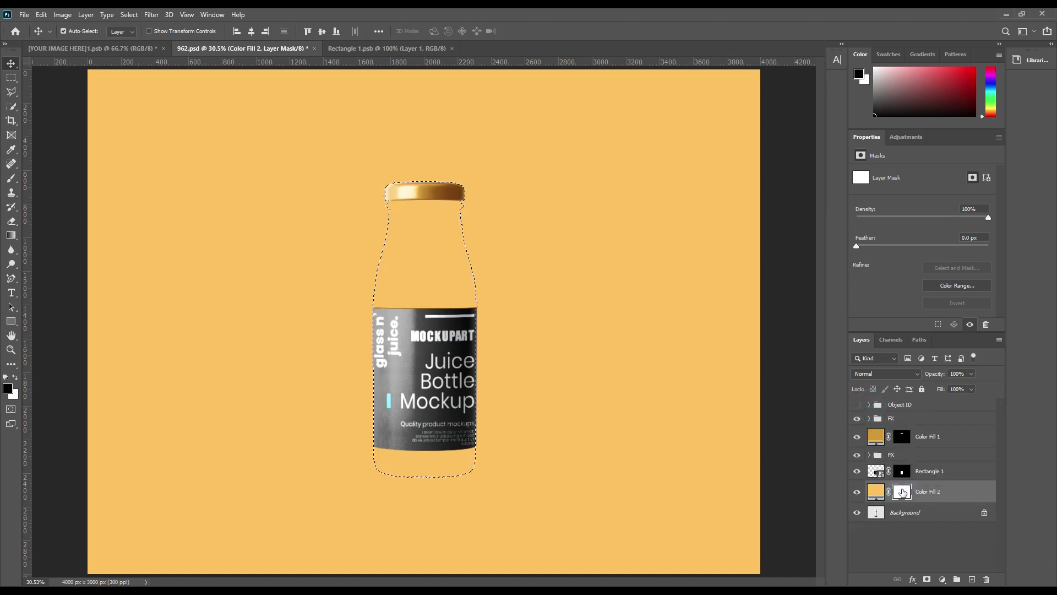
# Paint black over the bottle on Color Fill 2's mask to reveal it, then deselect
pyautogui.click(12, 179)
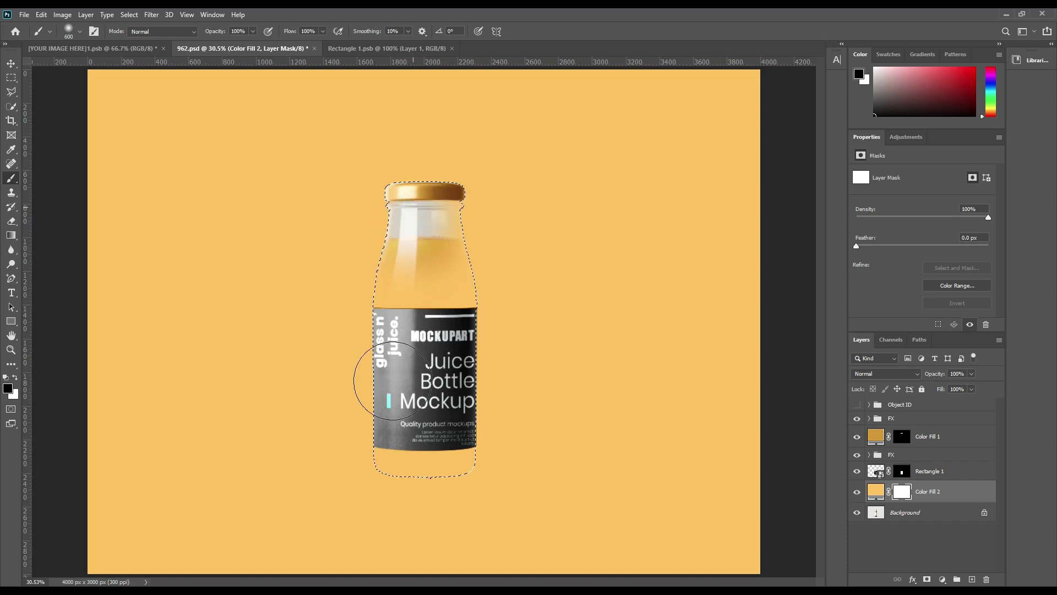
pyautogui.moveTo(445, 477)
pyautogui.mouseDown()
pyautogui.moveTo(478, 392)
pyautogui.moveTo(378, 496)
pyautogui.moveTo(417, 295)
pyautogui.moveTo(409, 402)
pyautogui.moveTo(487, 447)
pyautogui.moveTo(450, 171)
pyautogui.moveTo(344, 354)
pyautogui.moveTo(494, 352)
pyautogui.mouseUp()
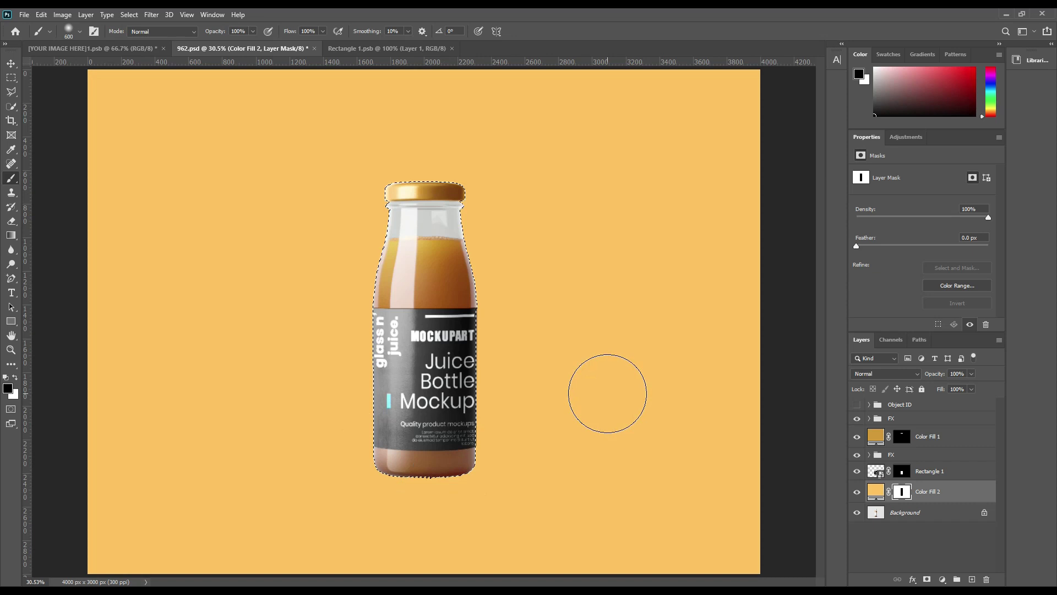
pyautogui.hotkey('ctrl', 'd')
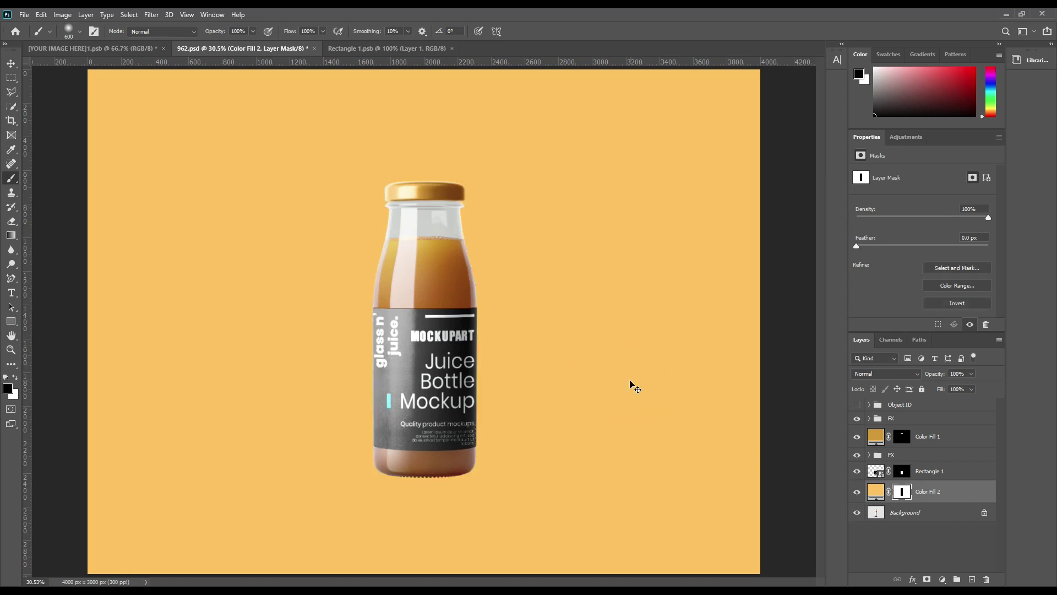
pyautogui.click(10, 64)
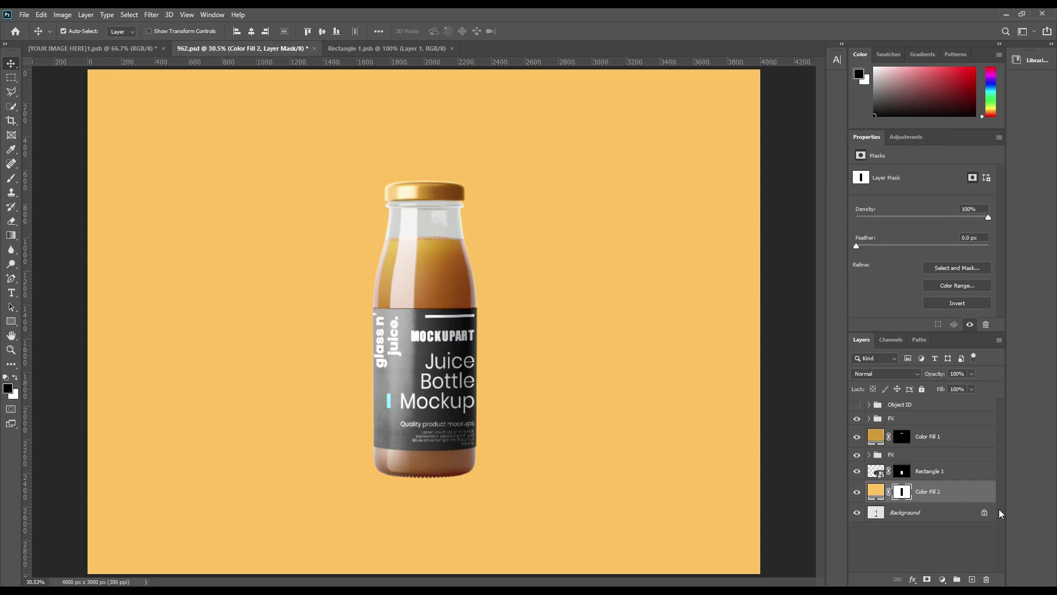
# Load the Glass layer's neck shape as a selection and fill that mask area black
pyautogui.click(869, 405)
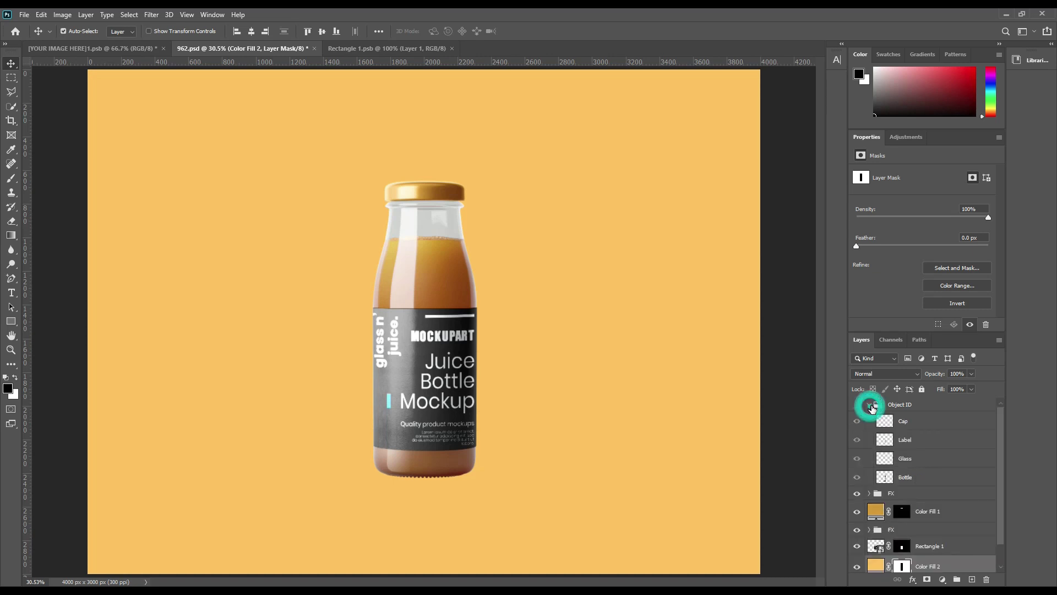
pyautogui.keyDown('ctrl'); pyautogui.click(885, 459); pyautogui.keyUp('ctrl')
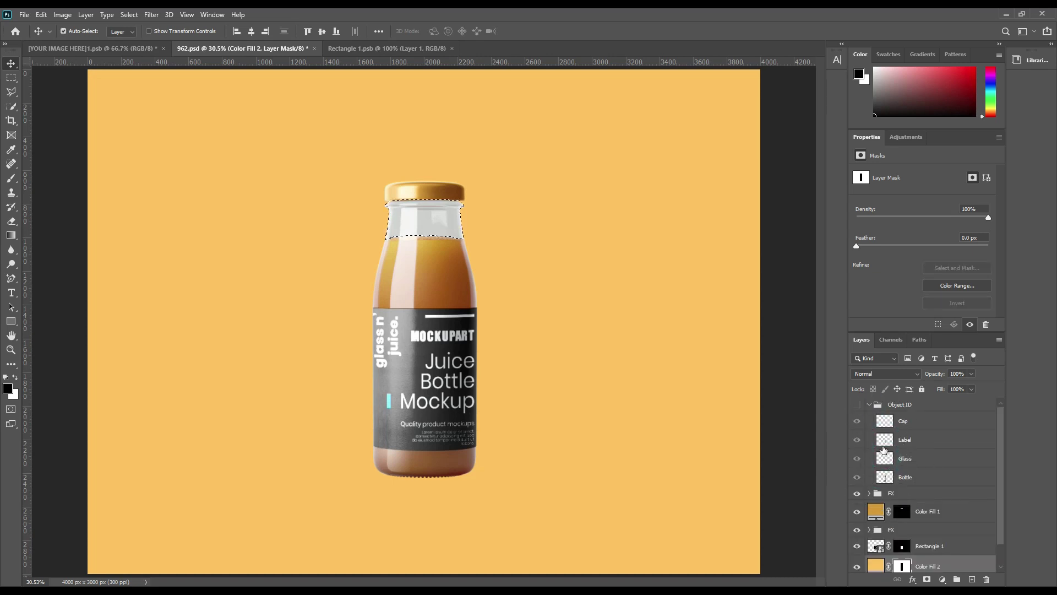
pyautogui.click(870, 404)
pyautogui.hotkey('alt', 'BackSpace')
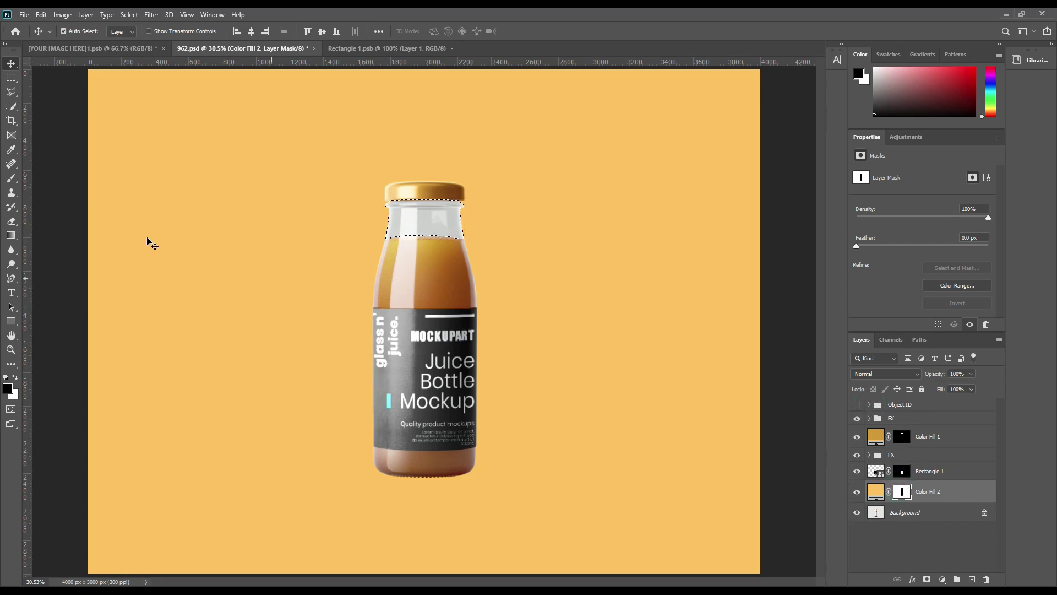
# Paint white over the neck so the orange fill covers it, then deselect
pyautogui.click(16, 377)
pyautogui.click(8, 388)
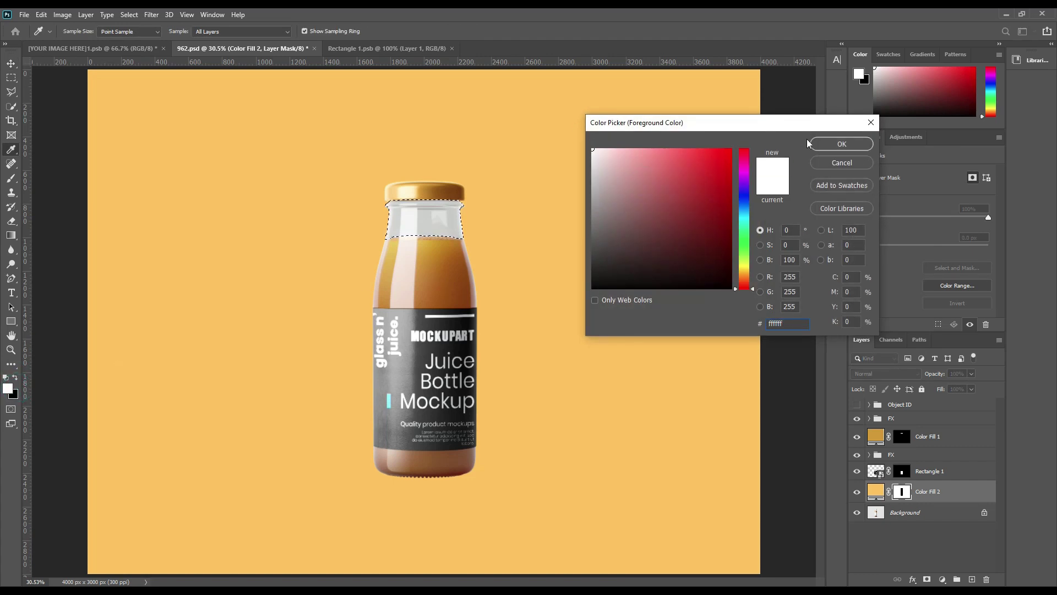
pyautogui.click(842, 143)
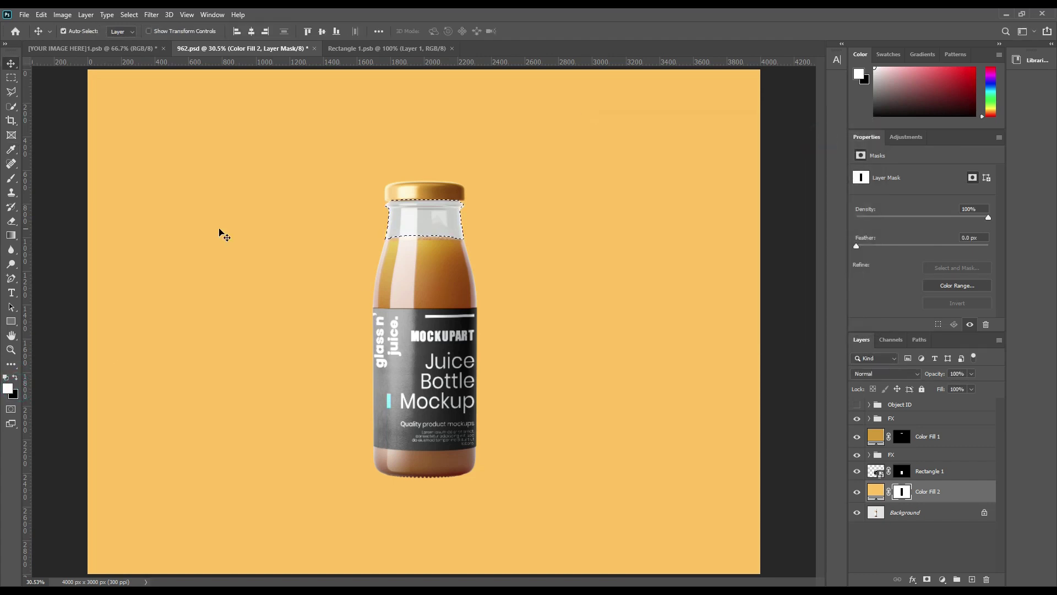
pyautogui.click(11, 177)
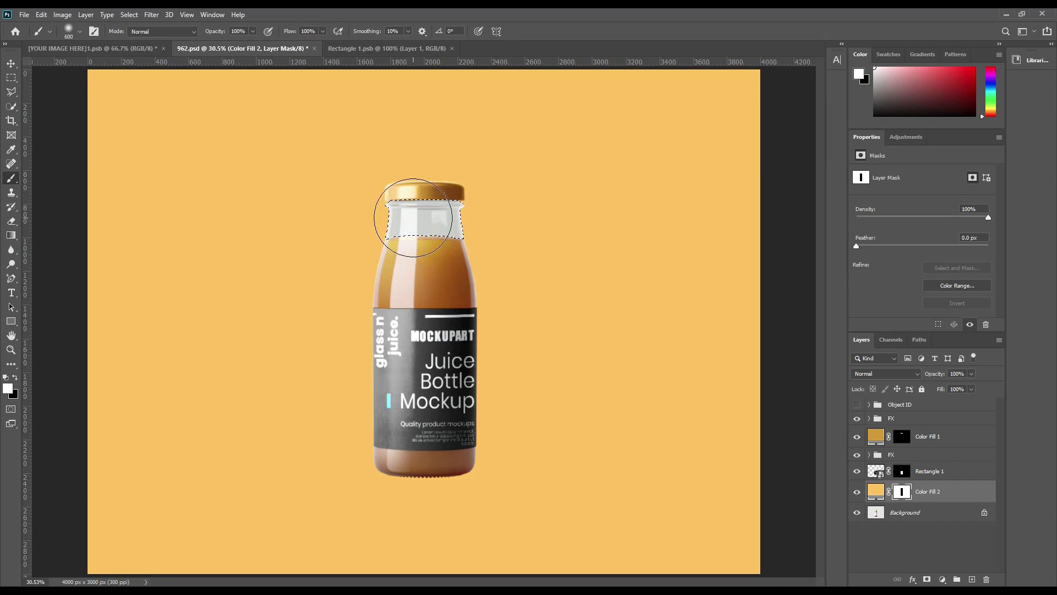
pyautogui.moveTo(444, 215)
pyautogui.mouseDown()
pyautogui.moveTo(491, 234)
pyautogui.moveTo(392, 209)
pyautogui.moveTo(355, 251)
pyautogui.moveTo(470, 227)
pyautogui.moveTo(500, 250)
pyautogui.moveTo(399, 215)
pyautogui.moveTo(366, 235)
pyautogui.mouseUp()
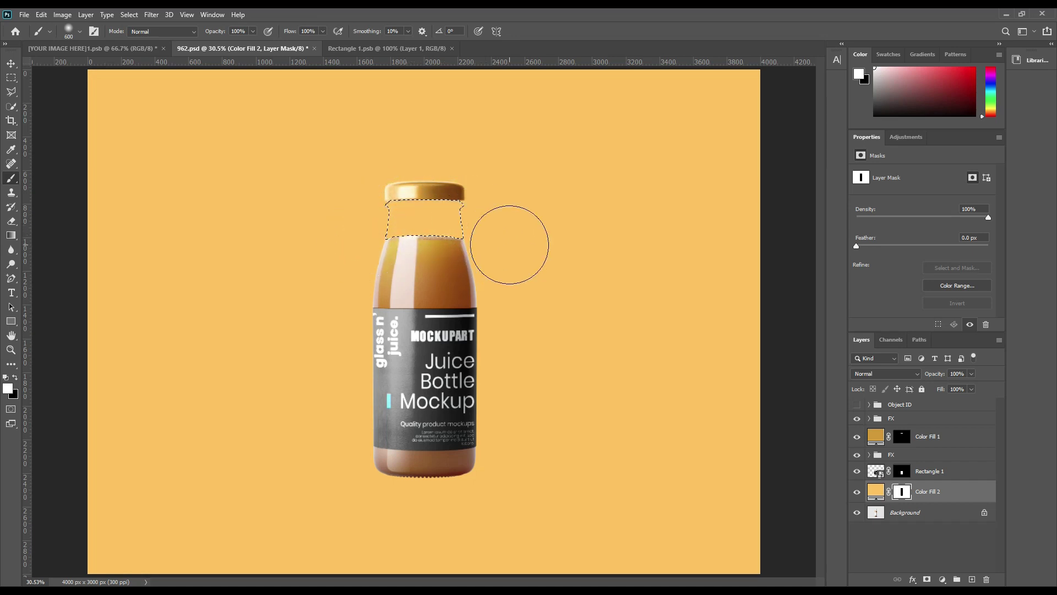
pyautogui.click(11, 63)
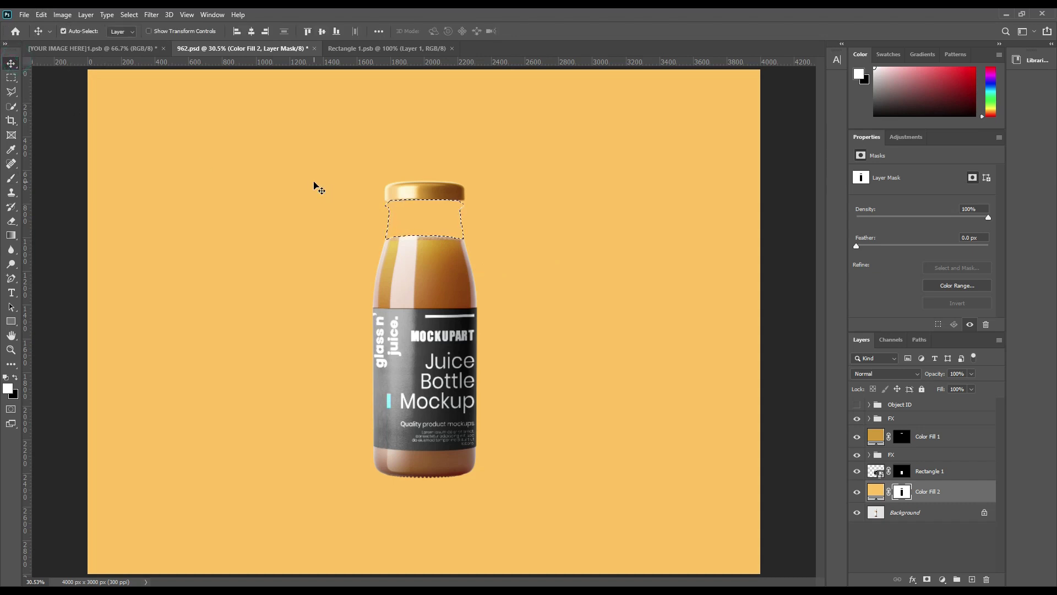
pyautogui.hotkey('ctrl', 'd')
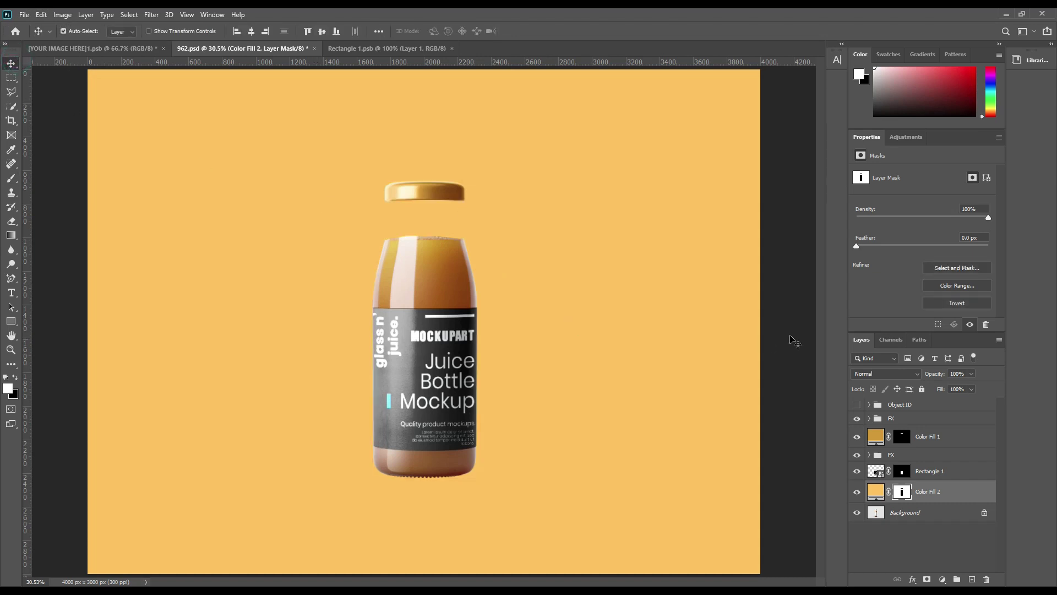
pyautogui.click(870, 404)
# Copy the neck area from Background onto a layer above Color Fill 2 and duplicate it twice
pyautogui.keyDown('ctrl'); pyautogui.click(885, 458); pyautogui.keyUp('ctrl')
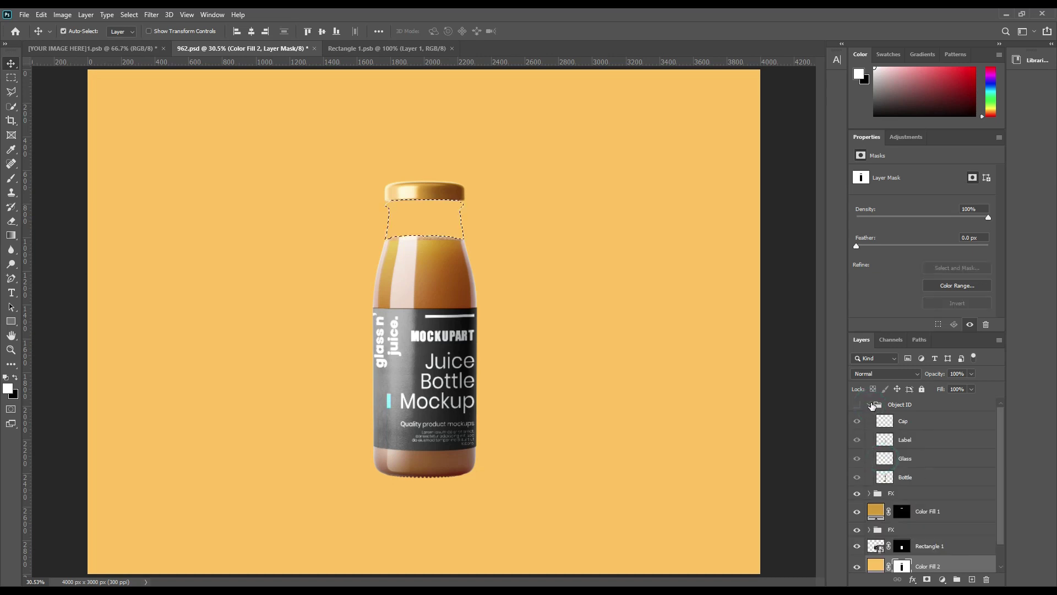
pyautogui.click(870, 405)
pyautogui.click(907, 512)
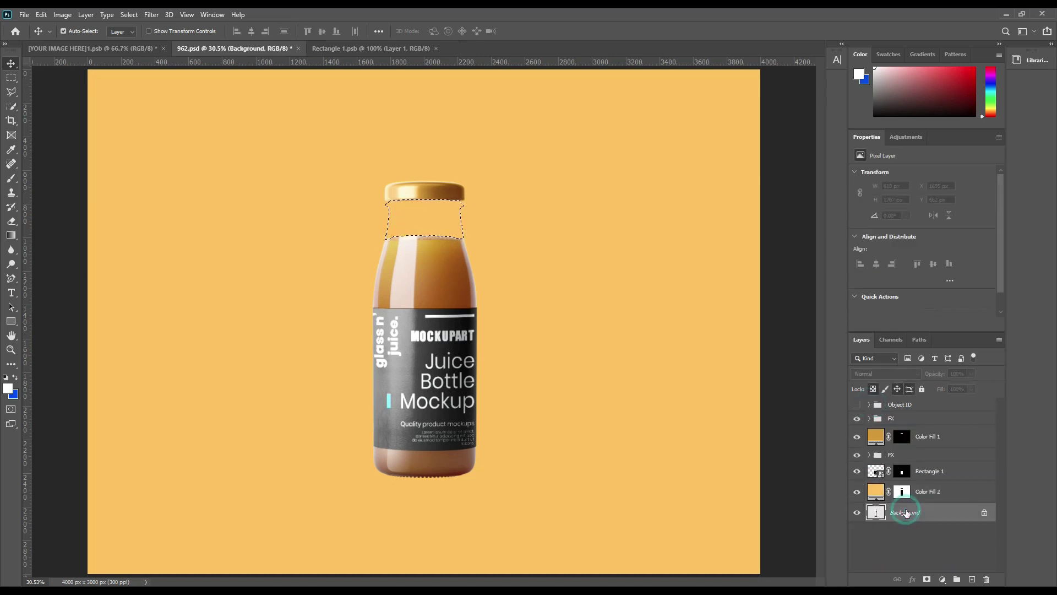
pyautogui.hotkey('ctrl', 'j')
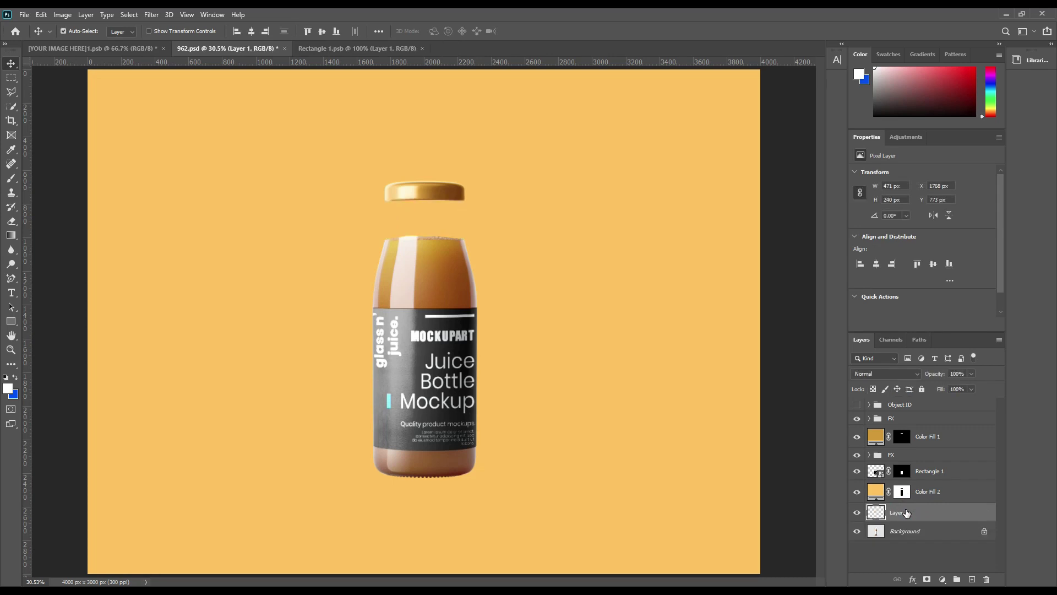
pyautogui.moveTo(907, 512); pyautogui.dragTo(918, 490)
pyautogui.click(922, 492)
pyautogui.hotkey('ctrl', 'j')
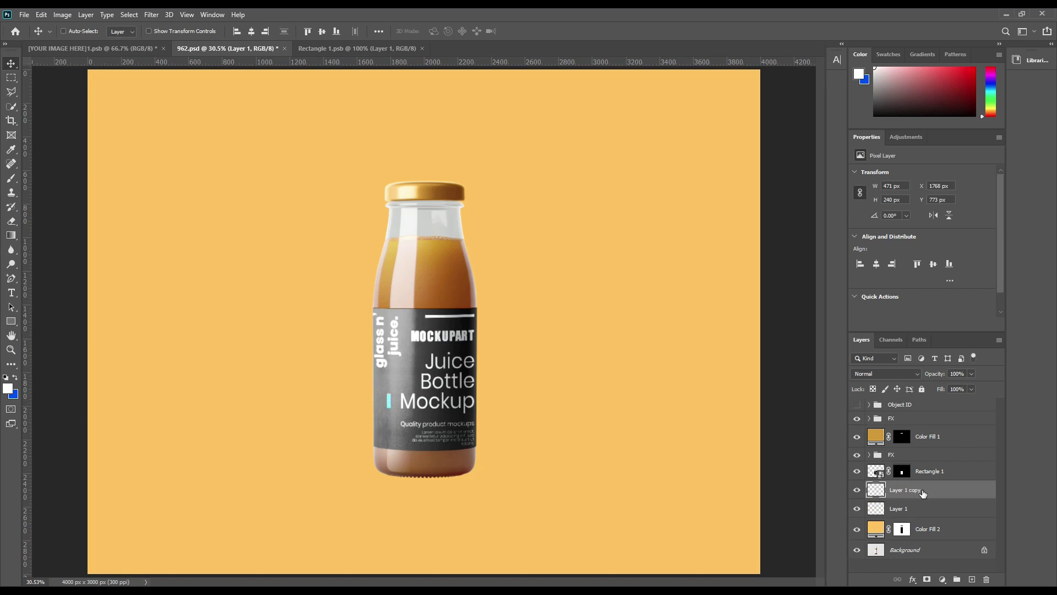
pyautogui.hotkey('ctrl', 'j')
# Rename the three copies Light, Midtone and Shadow
pyautogui.doubleClick(913, 491)
pyautogui.write('Light')
pyautogui.press('Return')
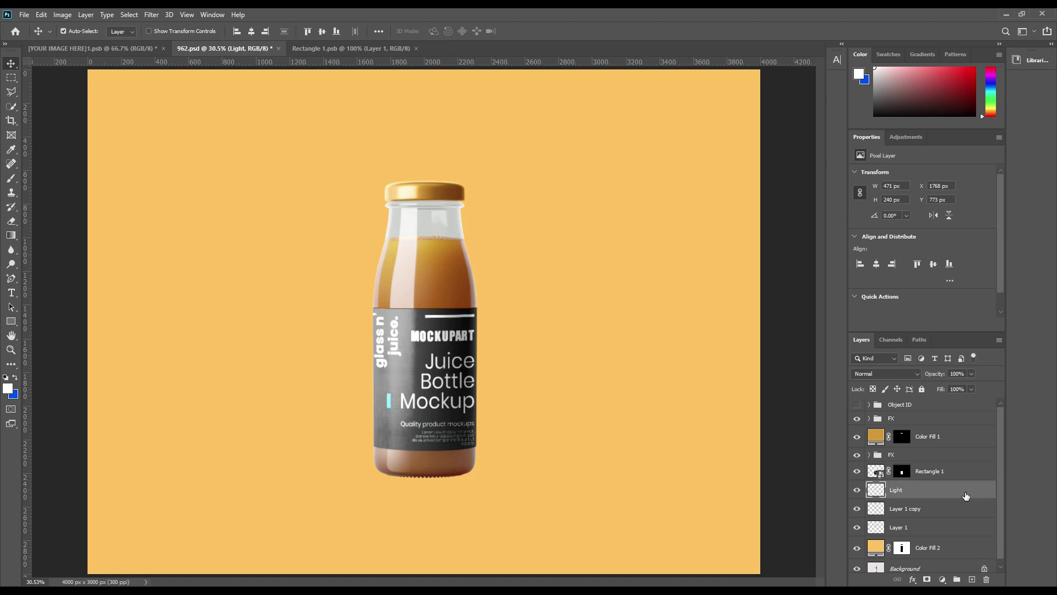
pyautogui.doubleClick(922, 508)
pyautogui.write('Midtone')
pyautogui.press('Return')
pyautogui.doubleClick(901, 527)
pyautogui.write('Shadow')
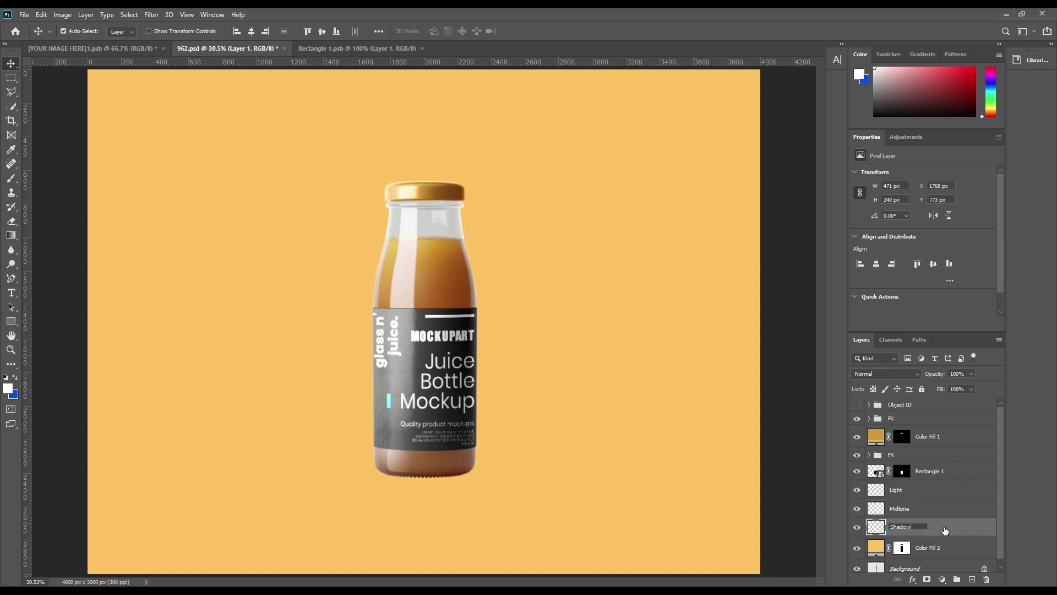
pyautogui.press('Return')
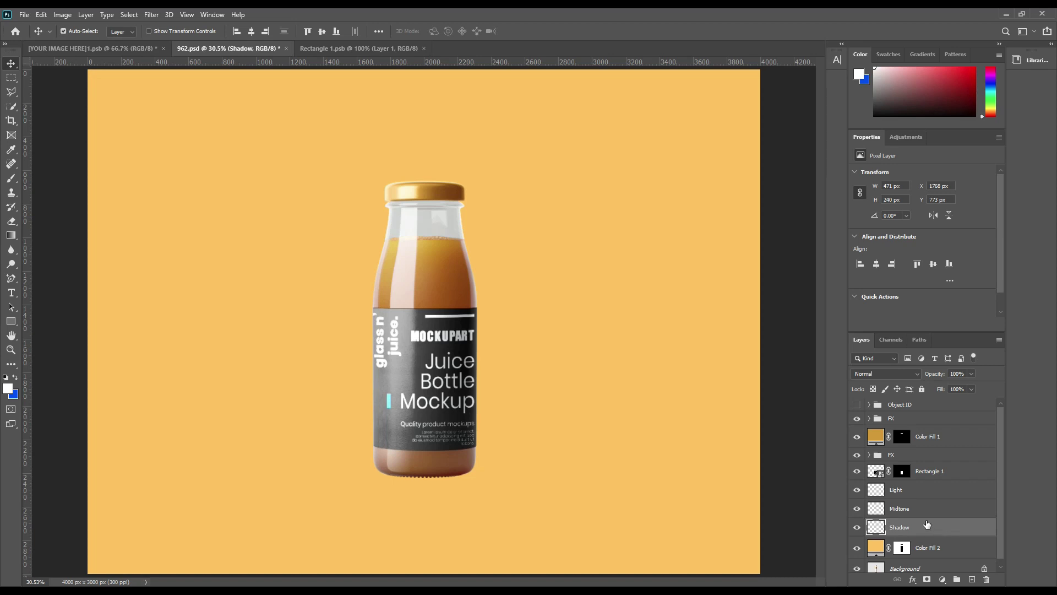
# Set Shadow to Linear Burn and Midtone to Linear Dodge (Add) blending
pyautogui.moveTo(857, 489); pyautogui.dragTo(857, 506)
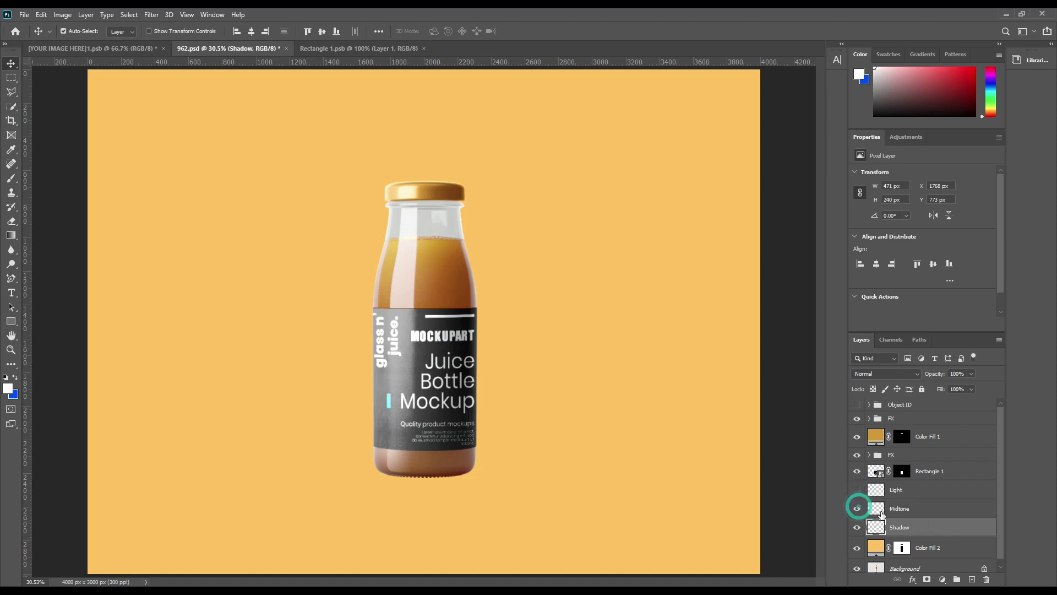
pyautogui.click(884, 375)
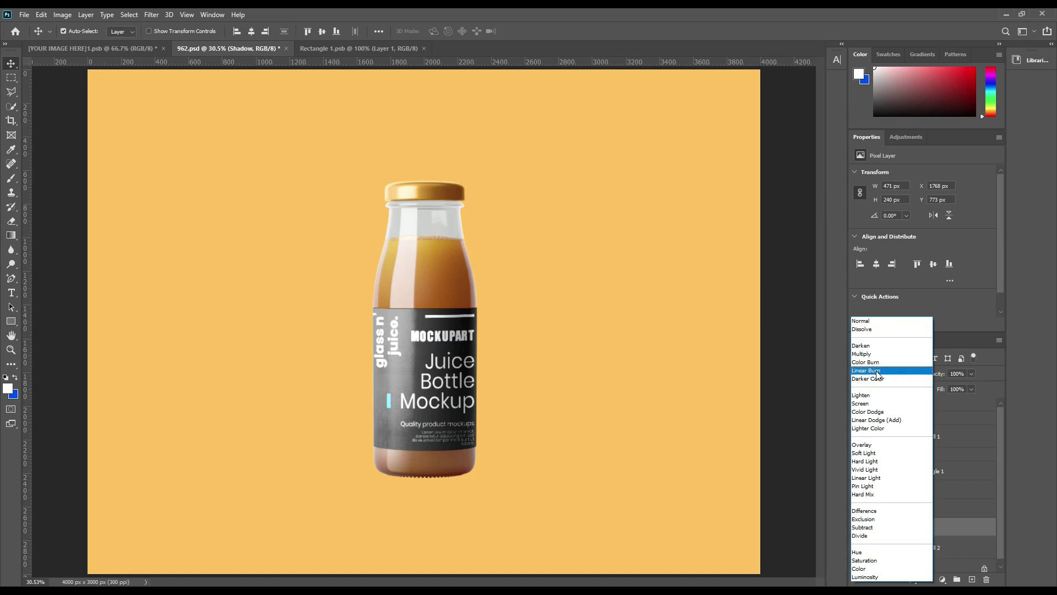
pyautogui.click(873, 370)
pyautogui.click(857, 508)
pyautogui.click(906, 509)
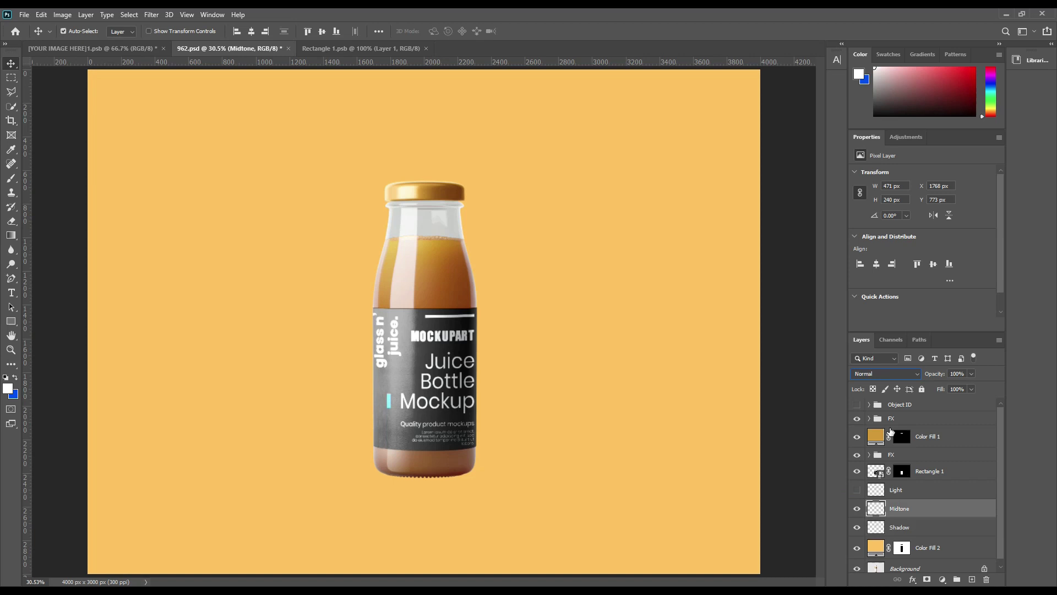
pyautogui.click(893, 375)
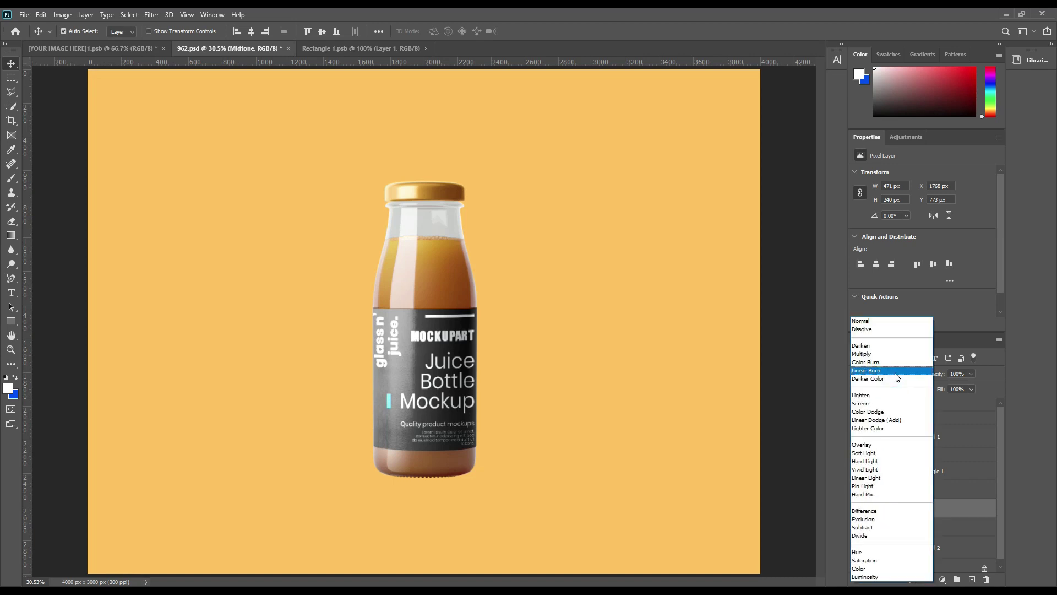
pyautogui.click(896, 421)
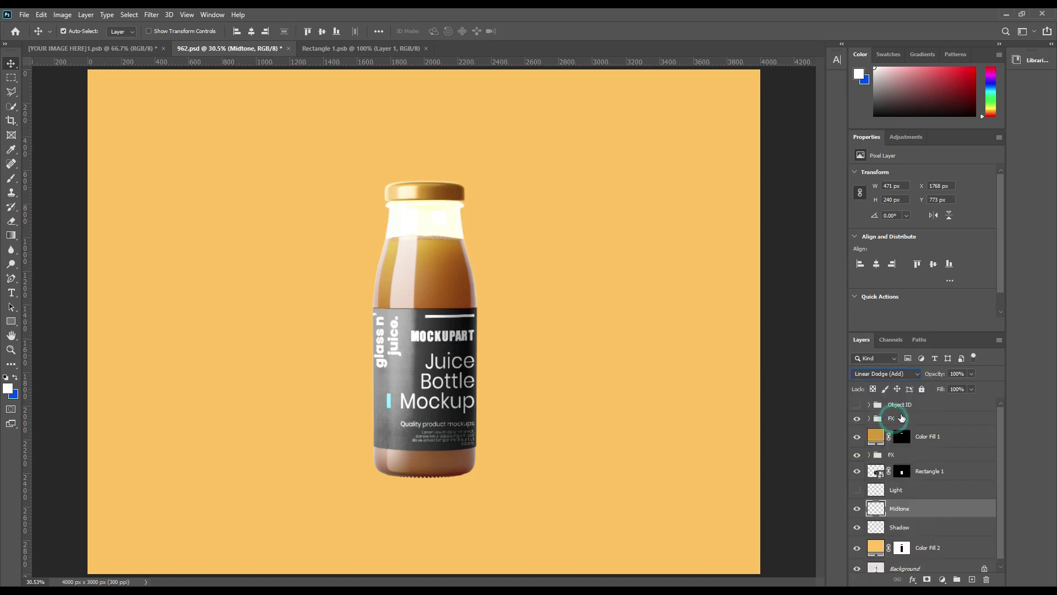
# Apply Levels to Midtone with input black 189 and output white 78
pyautogui.click(62, 15)
pyautogui.moveTo(83, 45)
pyautogui.click(187, 54)
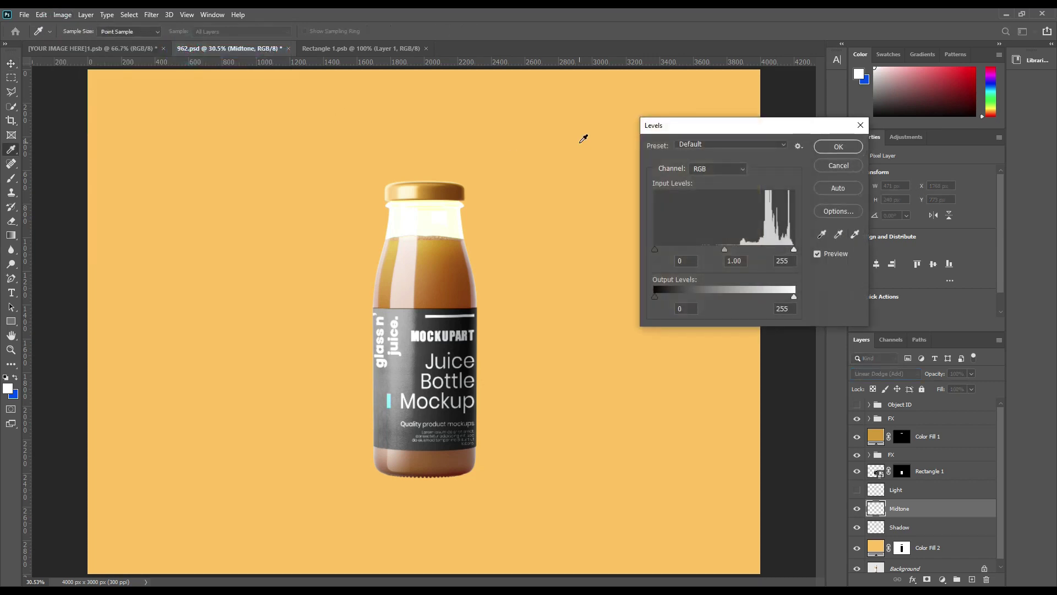
pyautogui.moveTo(656, 250); pyautogui.dragTo(771, 246)
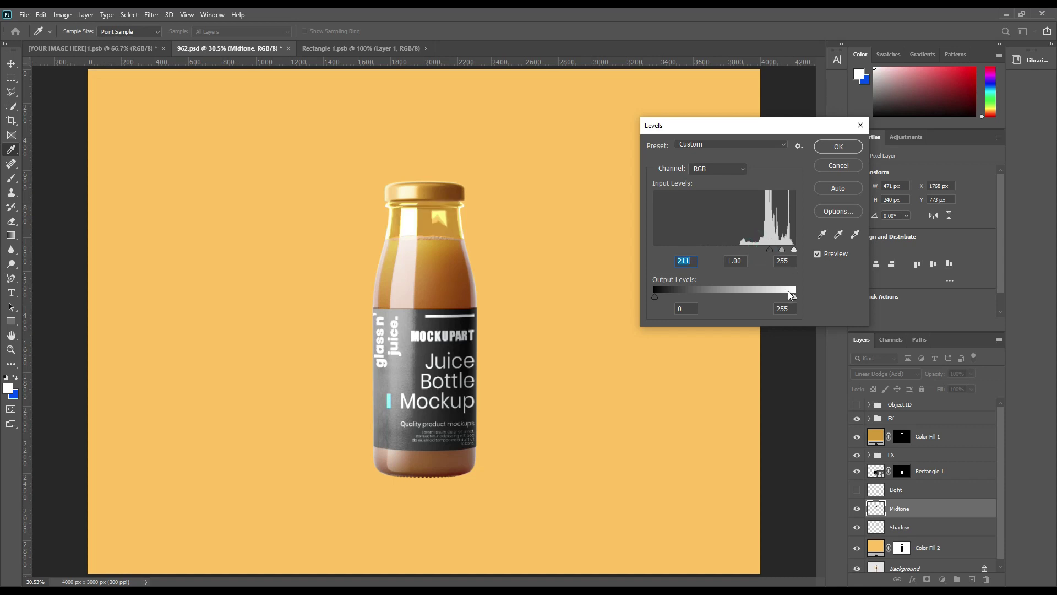
pyautogui.moveTo(793, 296); pyautogui.dragTo(702, 296)
pyautogui.moveTo(769, 250); pyautogui.dragTo(758, 249)
pyautogui.moveTo(703, 295); pyautogui.dragTo(697, 297)
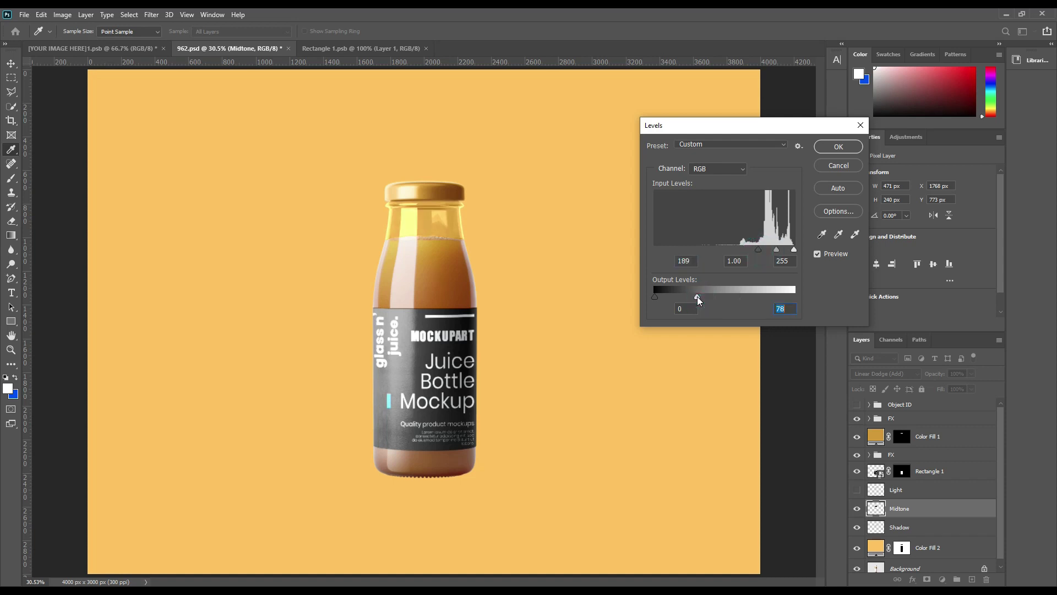
pyautogui.click(839, 146)
# Show the Light layer and blend it with Screen
pyautogui.click(858, 493)
pyautogui.click(904, 492)
pyautogui.click(899, 374)
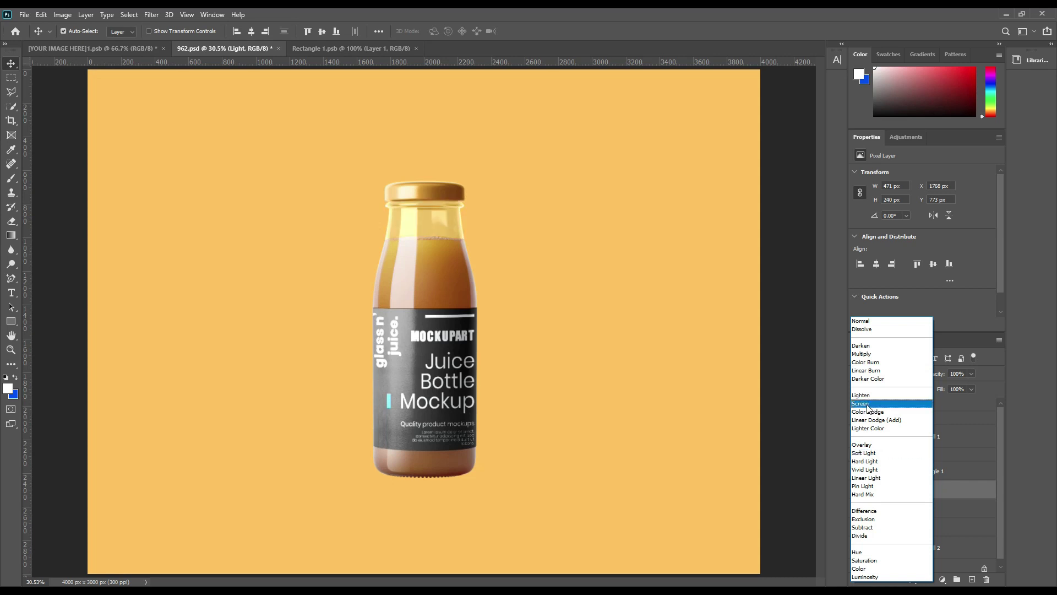
pyautogui.click(869, 404)
# Apply Levels to Light with black input 170, then group Light, Midtone and Shadow
pyautogui.click(62, 15)
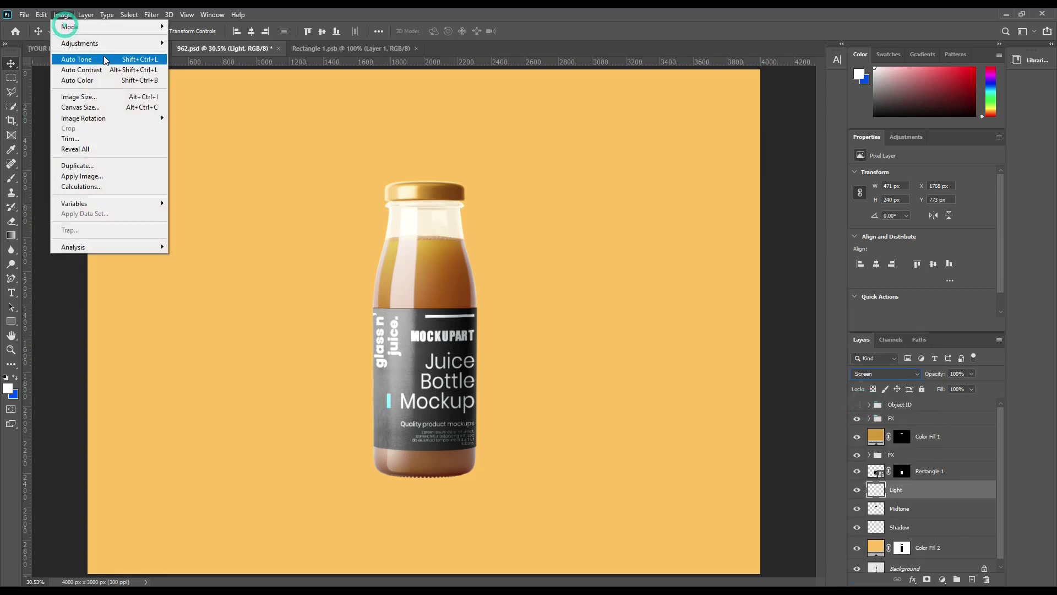
pyautogui.moveTo(110, 41)
pyautogui.click(189, 54)
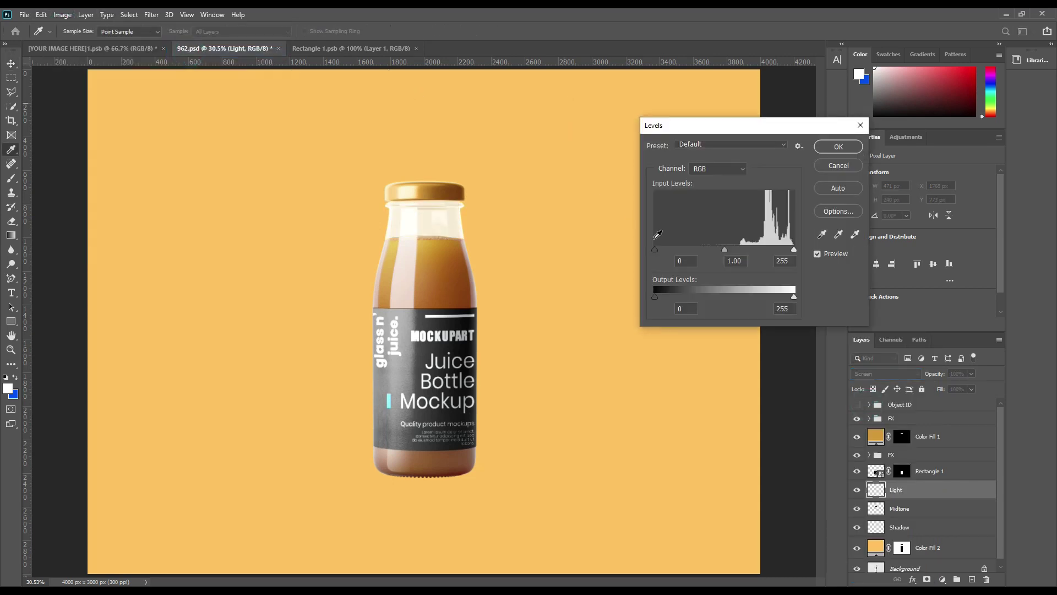
pyautogui.moveTo(710, 253); pyautogui.dragTo(747, 247)
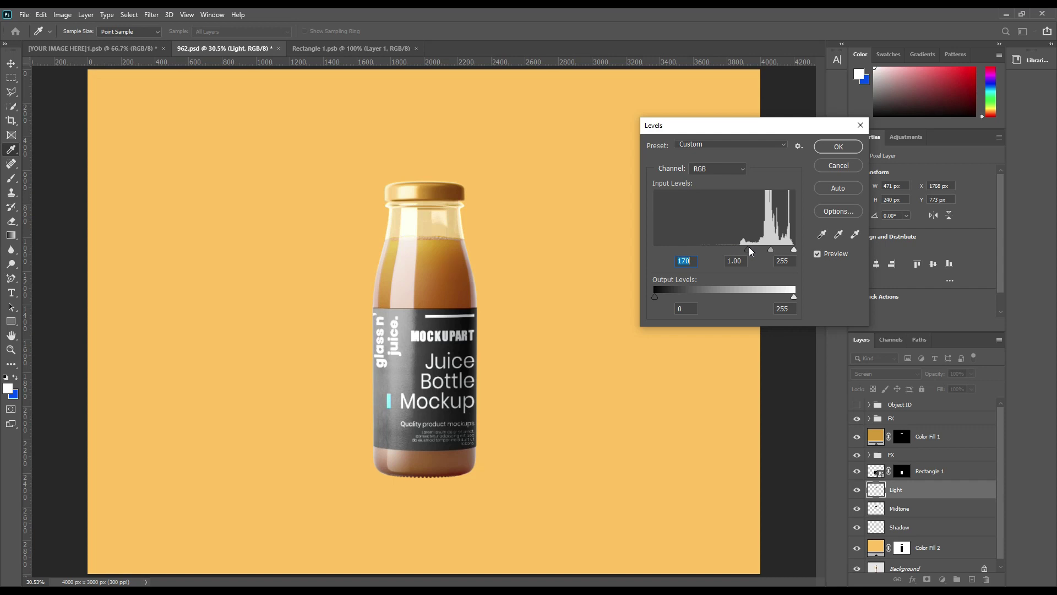
pyautogui.click(833, 148)
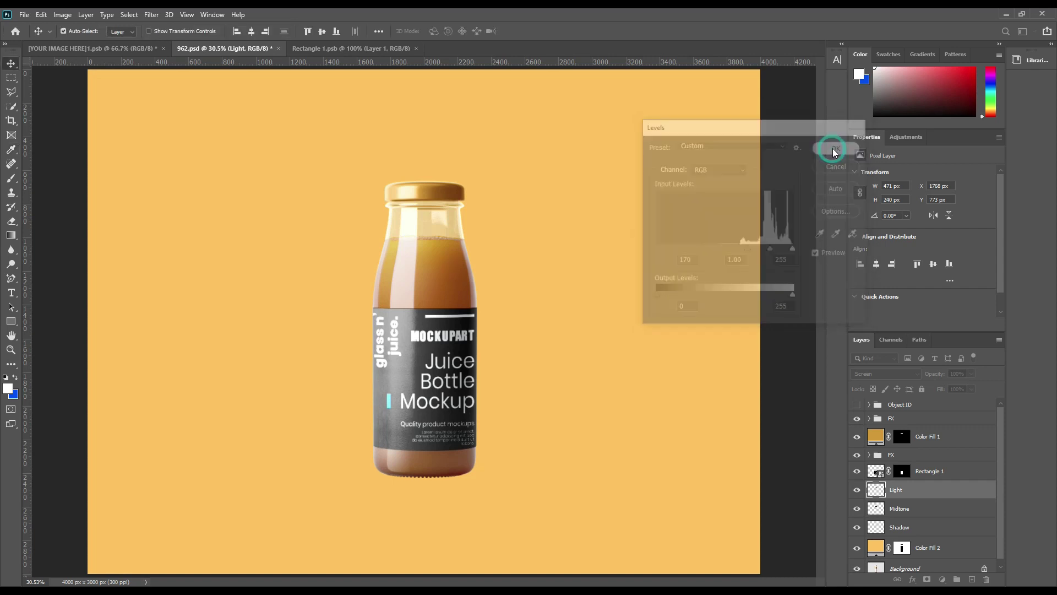
pyautogui.keyDown('shift'); pyautogui.click(901, 530); pyautogui.keyUp('shift')
pyautogui.moveTo(925, 520); pyautogui.dragTo(957, 579)
# Name the new group FX and set Color Fill 2's blend mode to Linear Burn
pyautogui.doubleClick(903, 488)
pyautogui.write('FX')
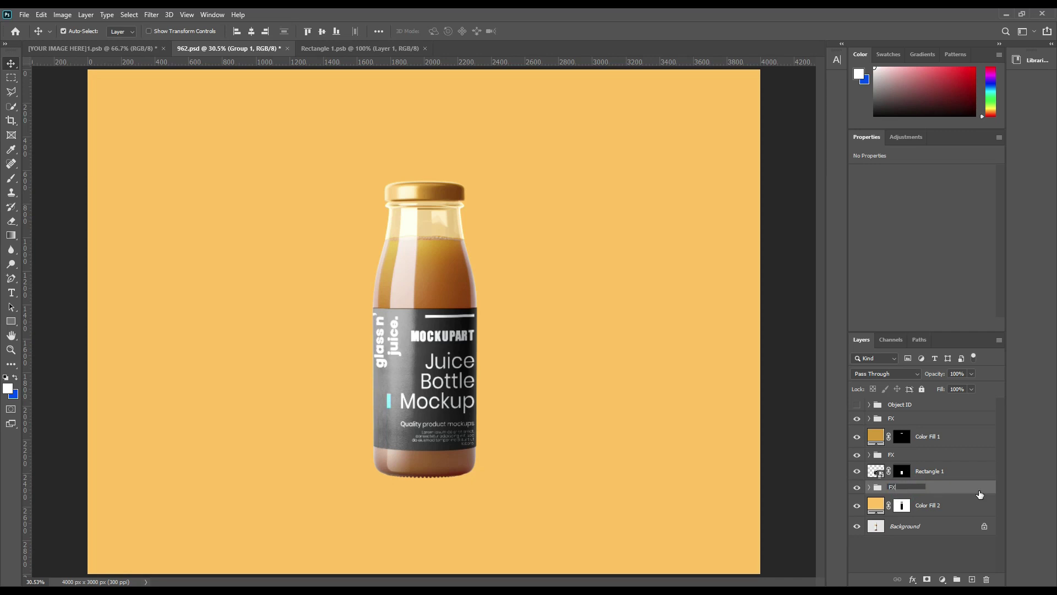
pyautogui.press('Return')
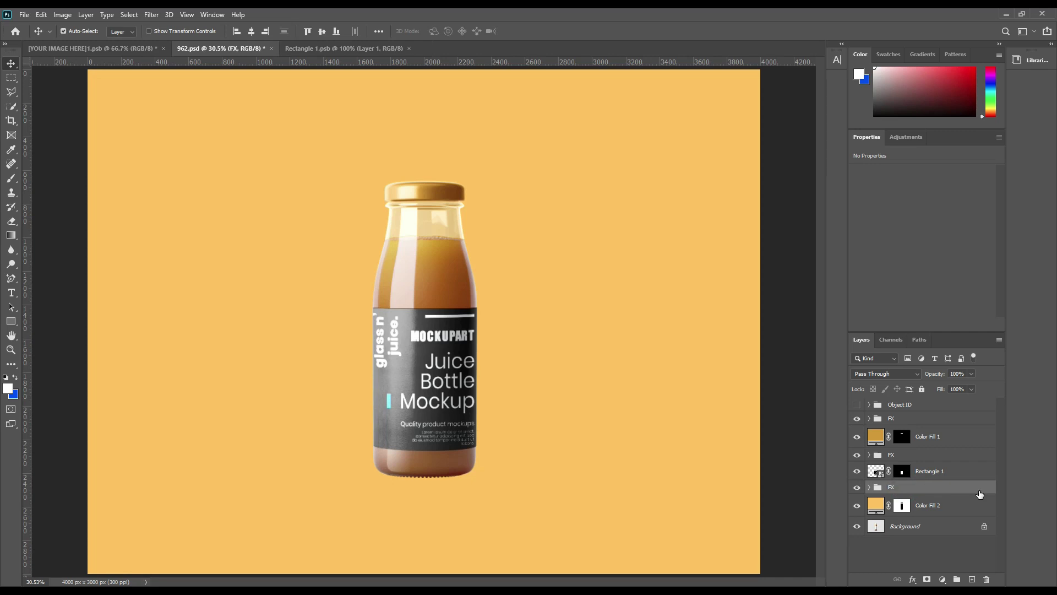
pyautogui.click(951, 510)
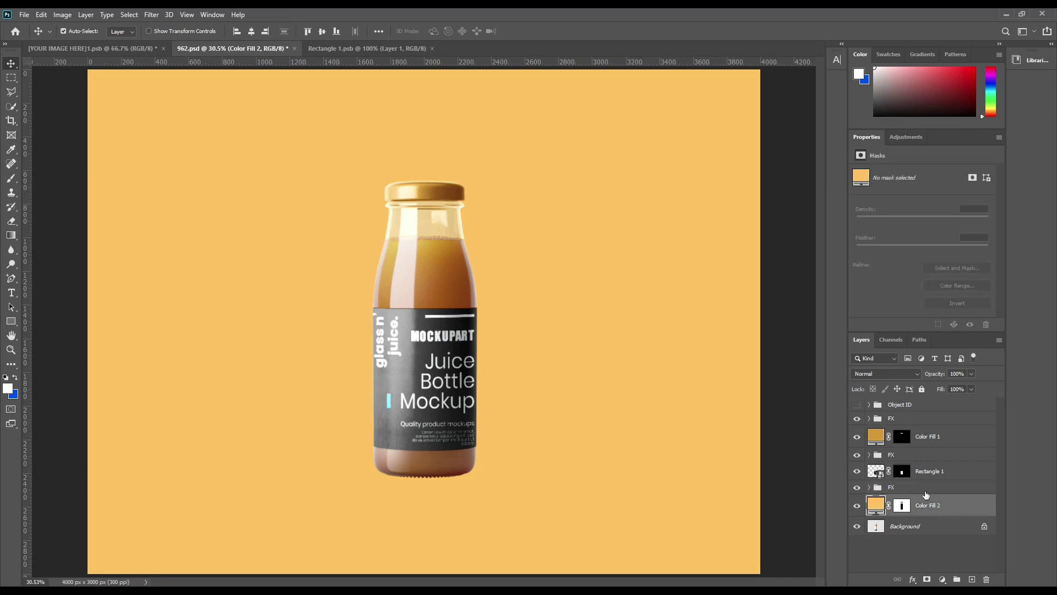
pyautogui.click(907, 374)
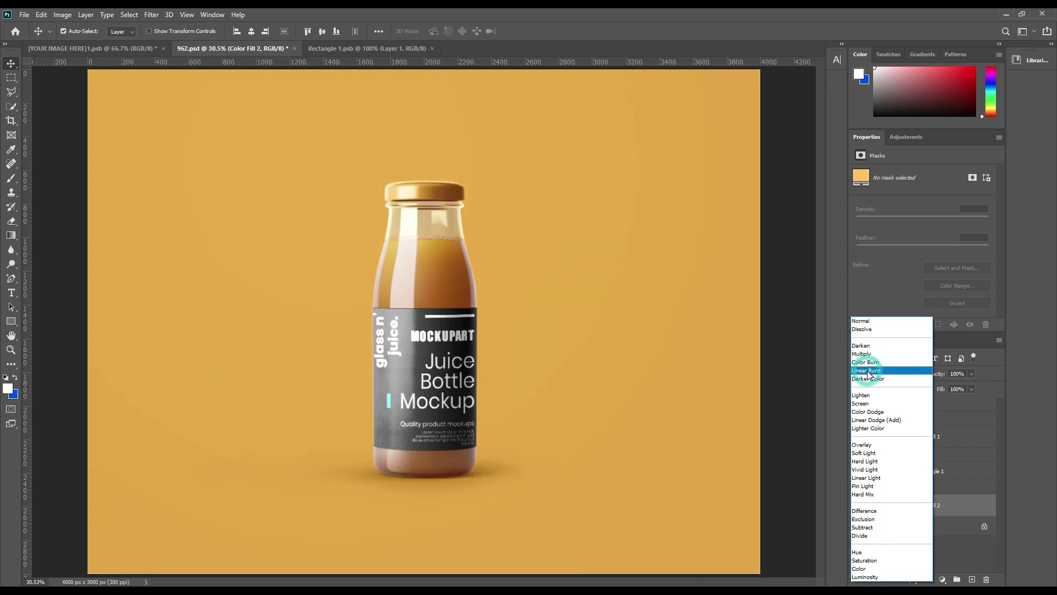
pyautogui.click(869, 372)
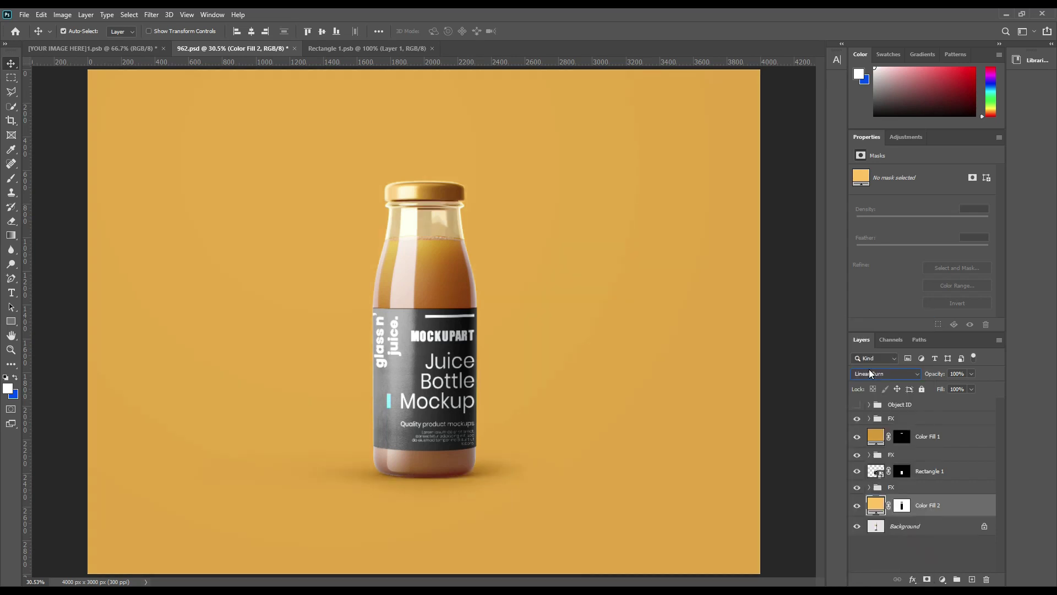
pyautogui.click(899, 546)
# Change Color Fill 2's colour to a lighter beige, #ffdb91
pyautogui.doubleClick(874, 506)
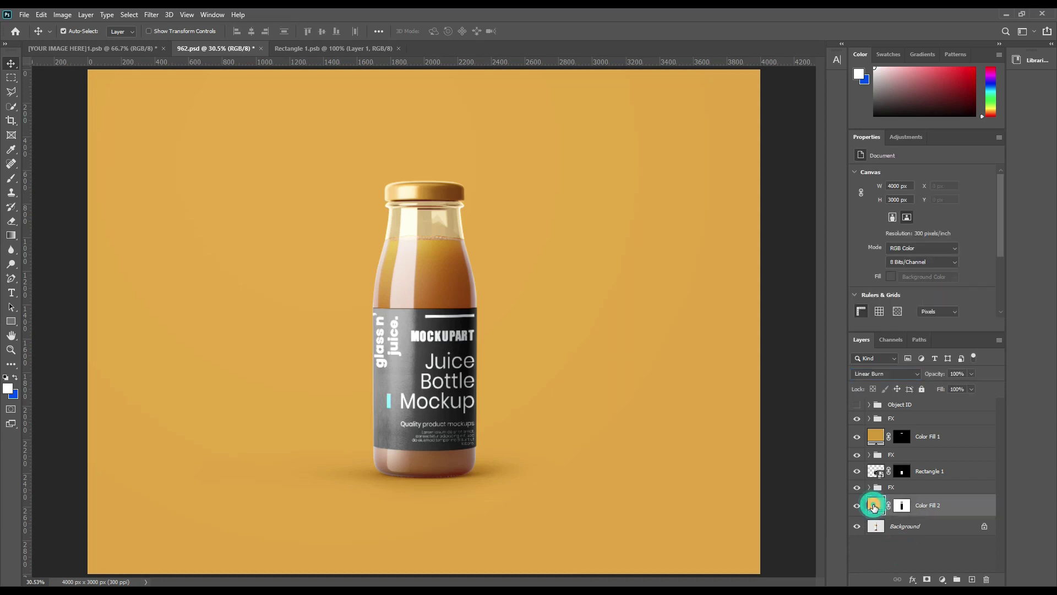
pyautogui.moveTo(686, 148); pyautogui.dragTo(652, 141)
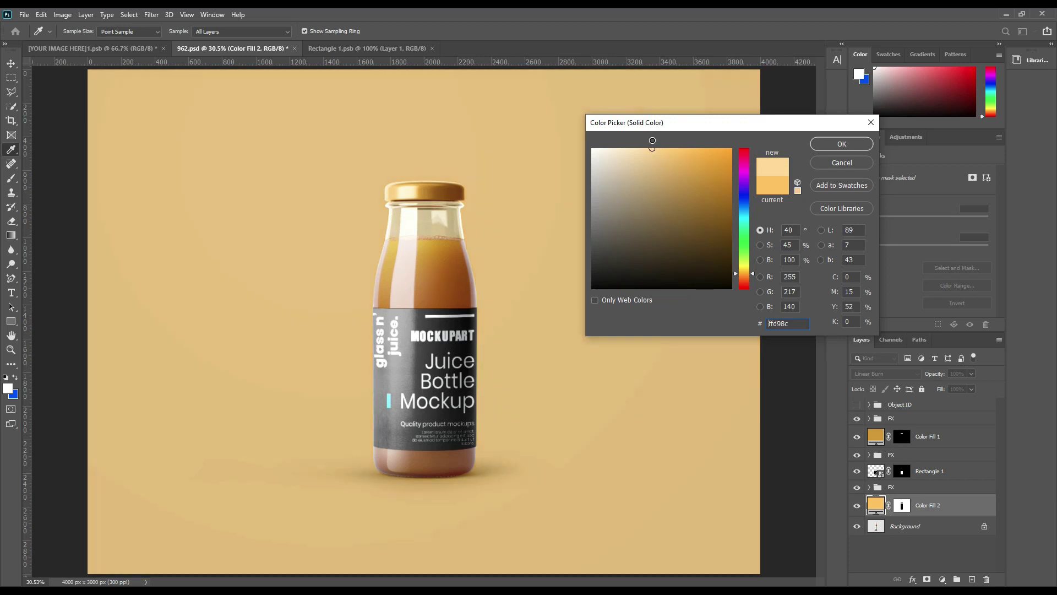
pyautogui.click(815, 143)
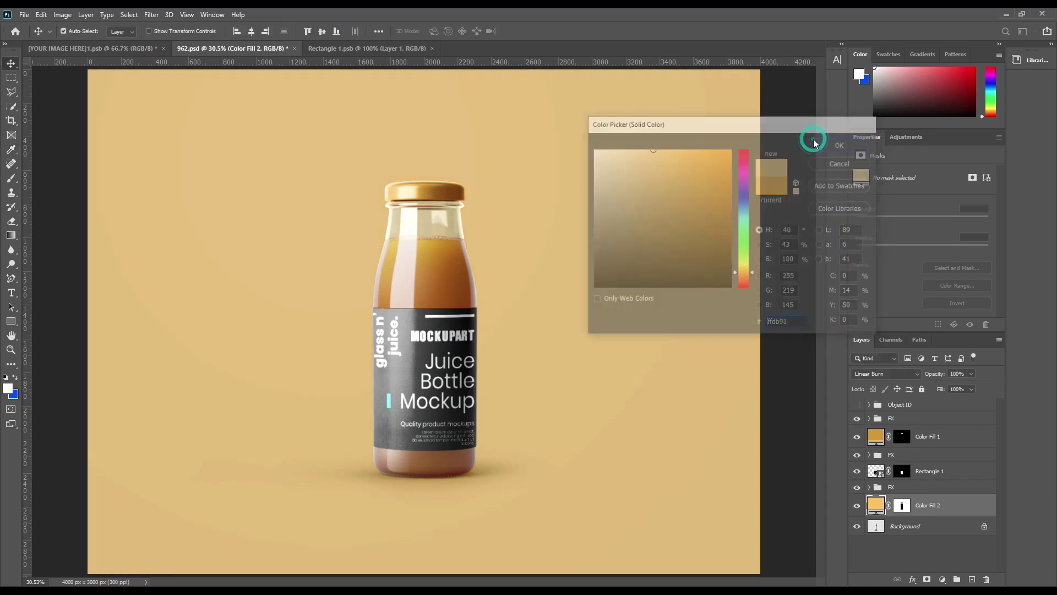
pyautogui.click(780, 219)
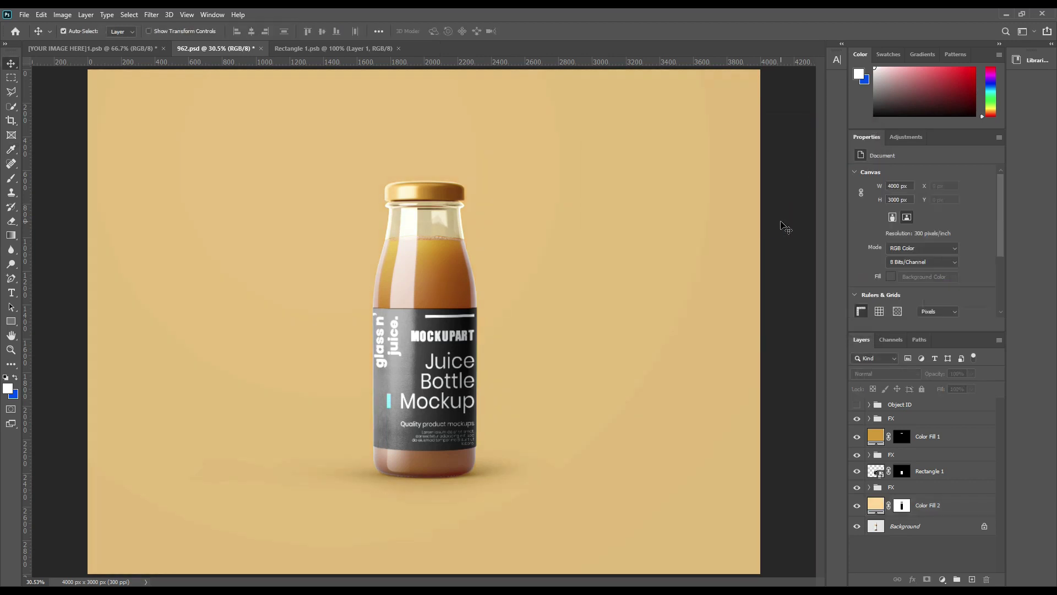